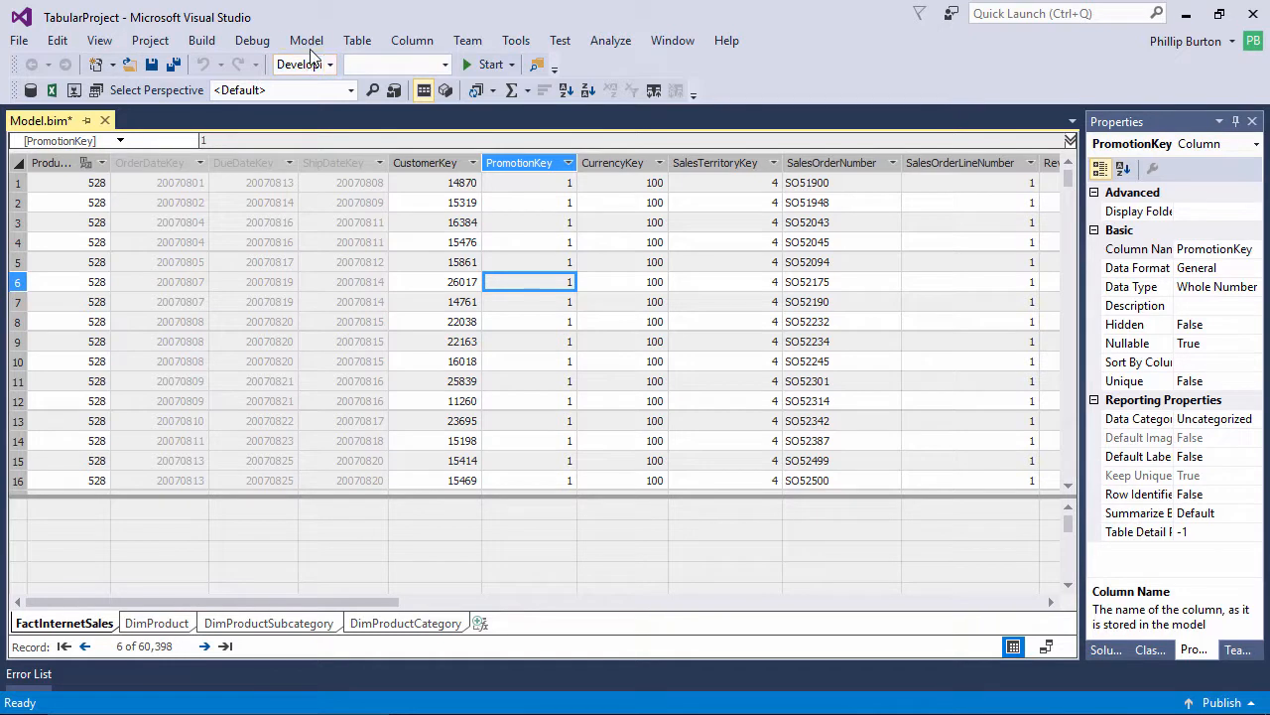
Step: Create a new perspective named English and include all tables in it
{"action": "left_click", "coordinate": [307, 40]}
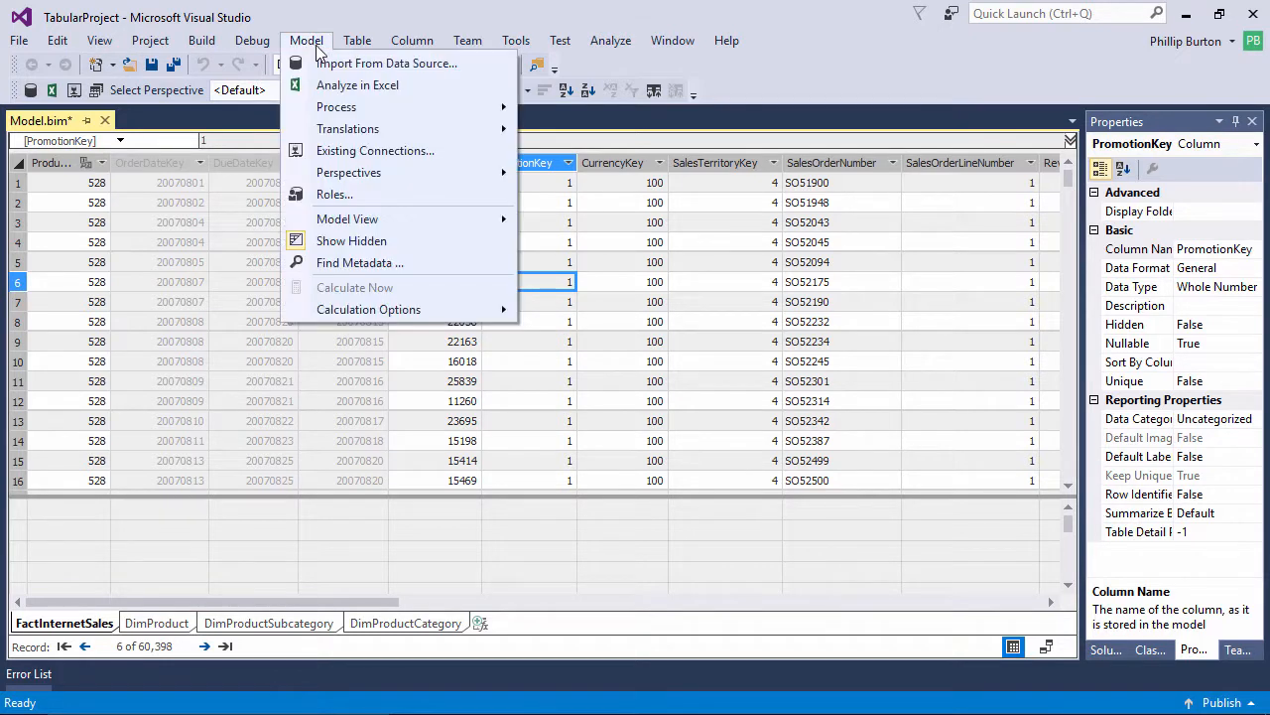
{"action": "mouse_move", "coordinate": [402, 178]}
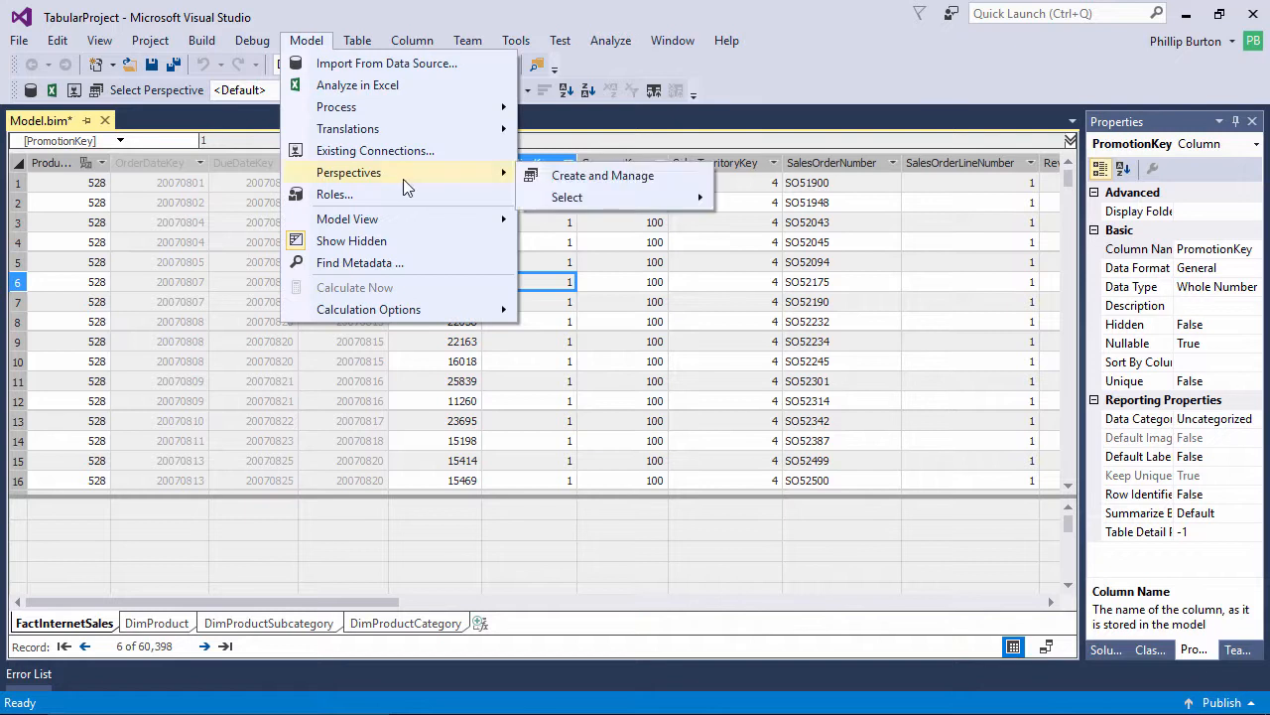
{"action": "left_click", "coordinate": [645, 177]}
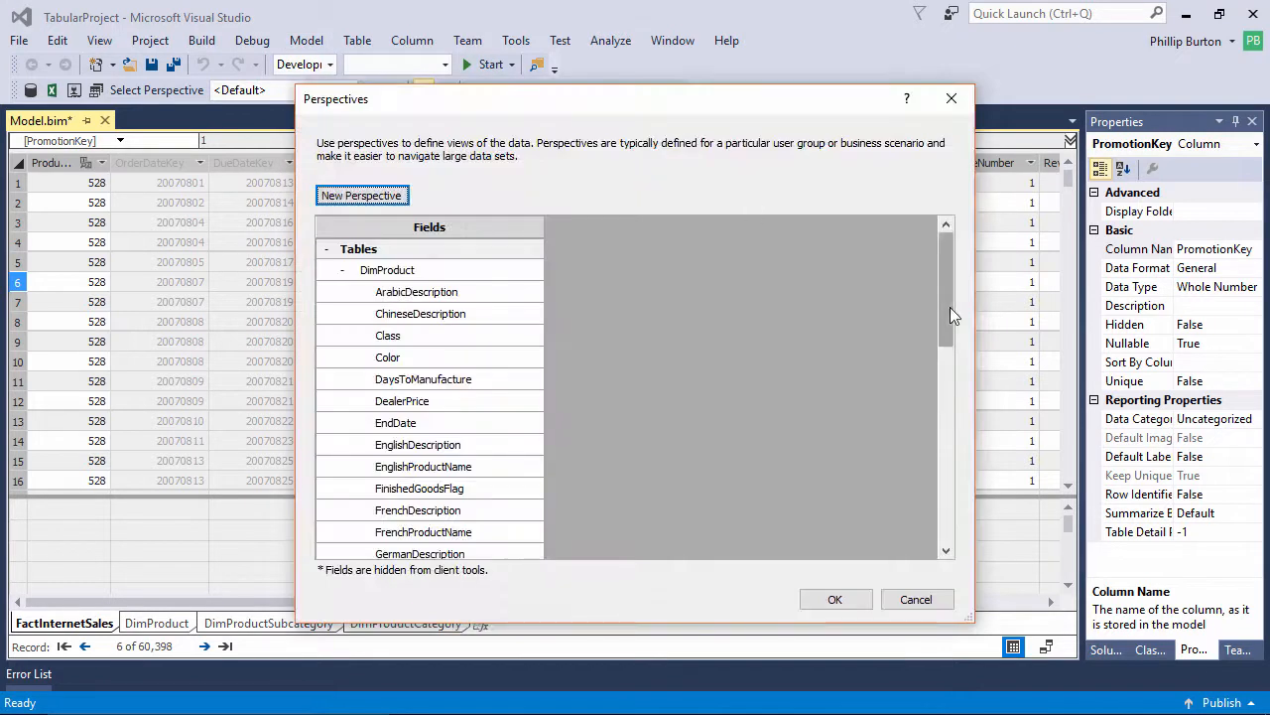
{"action": "left_click", "coordinate": [360, 196]}
{"action": "type", "text": "English"}
{"action": "key", "text": "Return"}
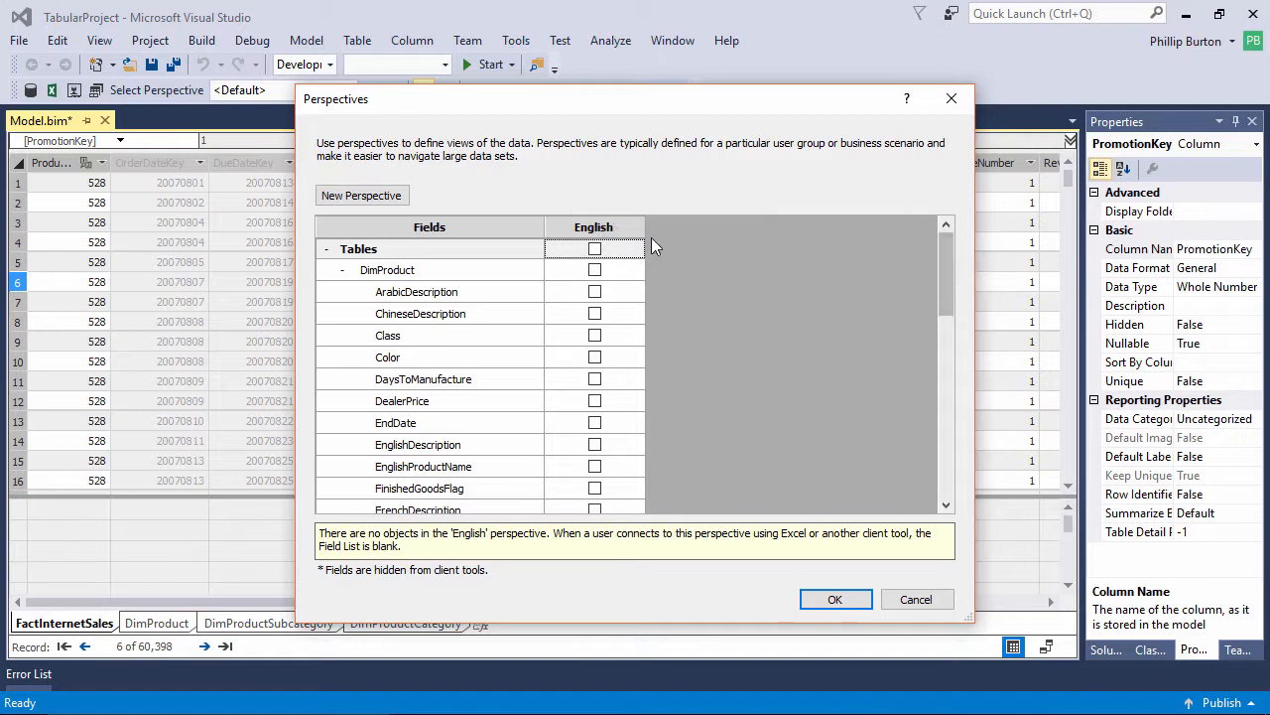
{"action": "left_click", "coordinate": [593, 250]}
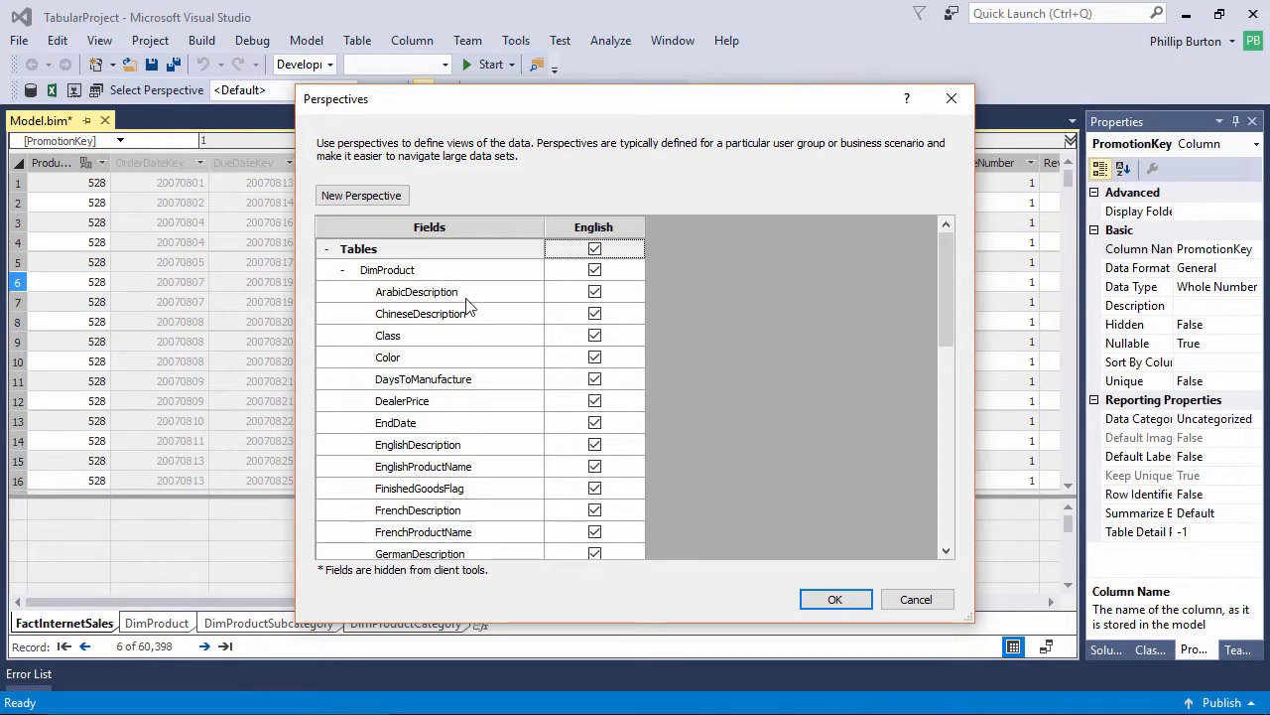
Step: Exclude DimProduct's Arabic, Chinese, French, German, Hebrew and Japanese descriptions and FrenchProductName from the English perspective
{"action": "left_click", "coordinate": [595, 292]}
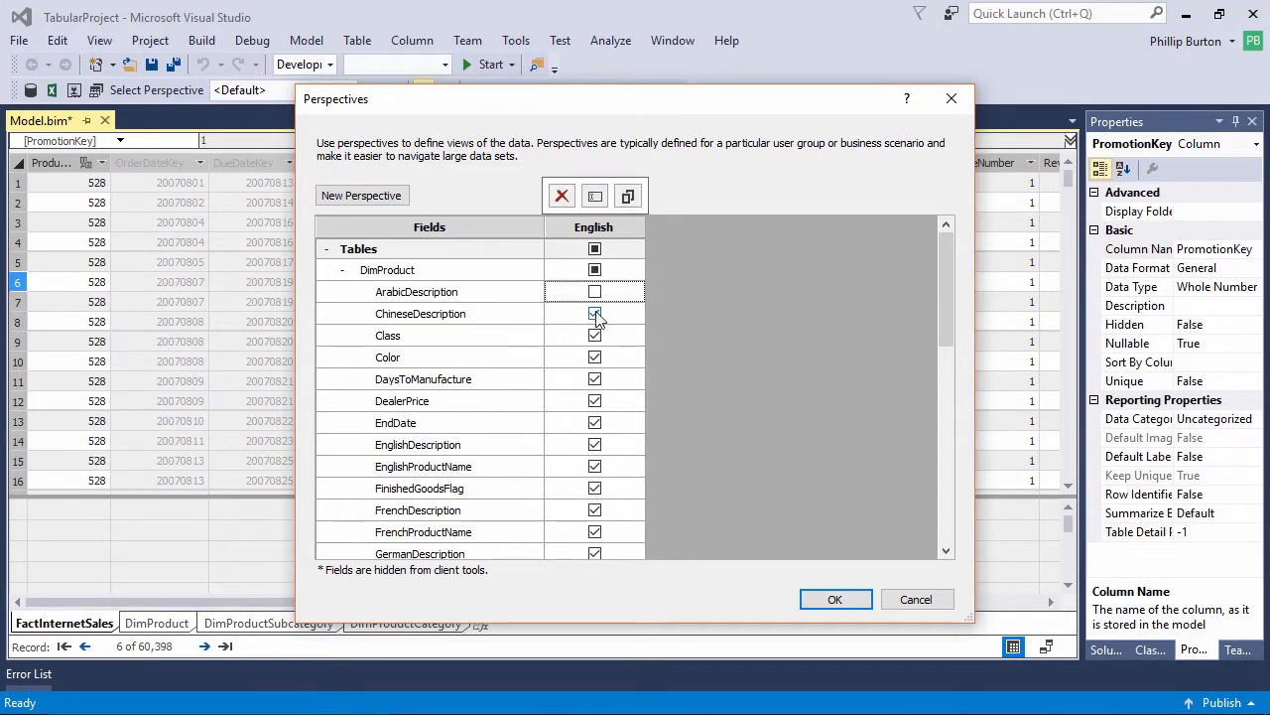
{"action": "left_click", "coordinate": [595, 314]}
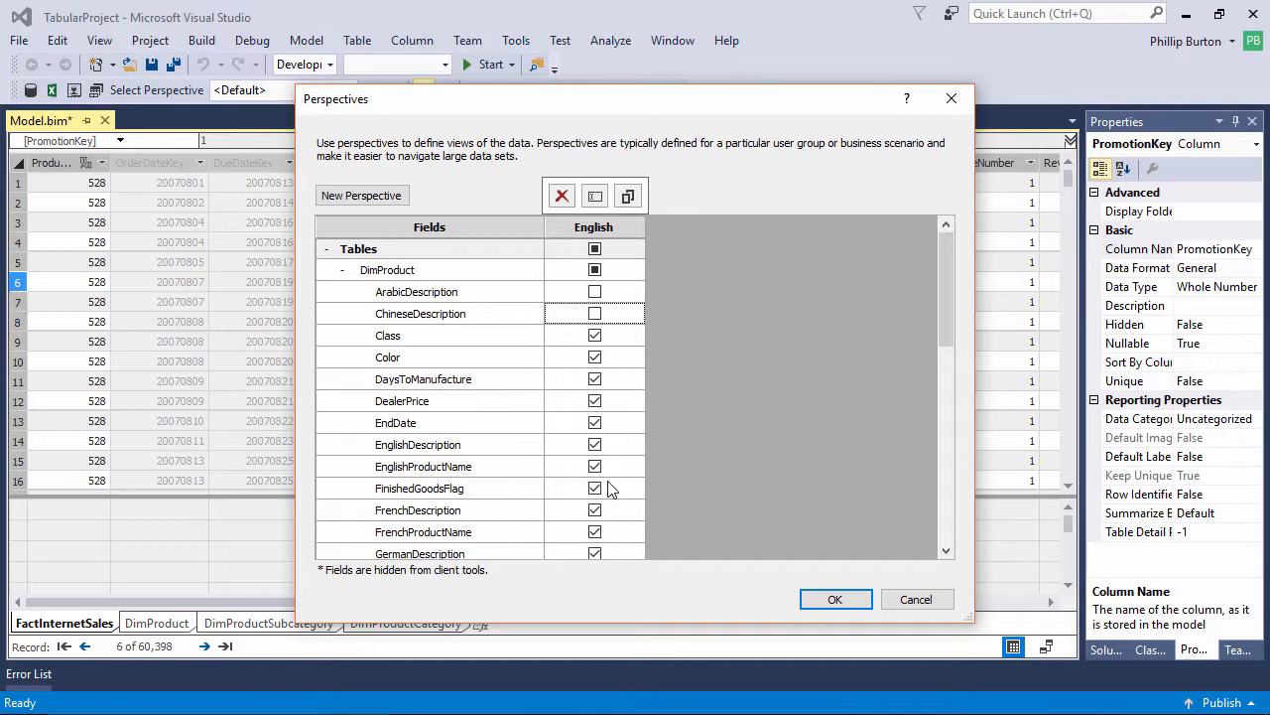
{"action": "left_click", "coordinate": [595, 510]}
{"action": "left_click", "coordinate": [595, 532]}
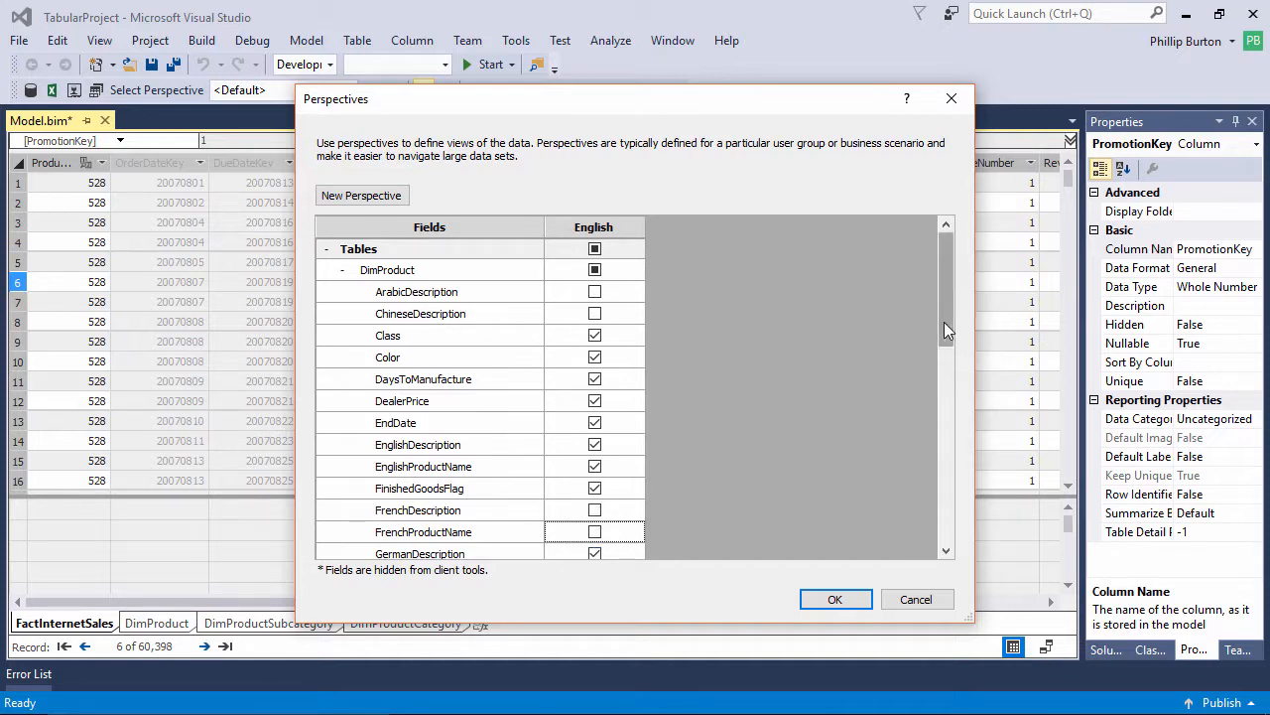
{"action": "left_click_drag", "start_coordinate": [948, 324], "coordinate": [874, 394]}
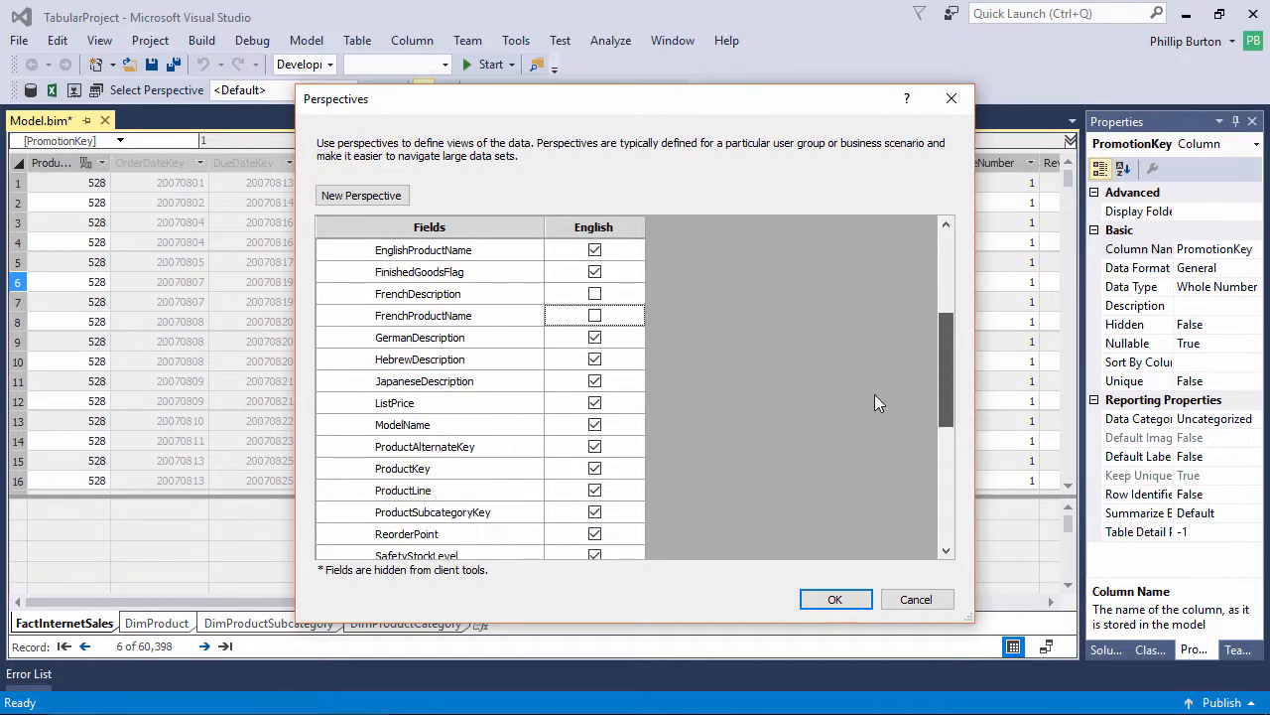
{"action": "left_click", "coordinate": [595, 338]}
{"action": "left_click", "coordinate": [595, 360]}
{"action": "left_click", "coordinate": [595, 382]}
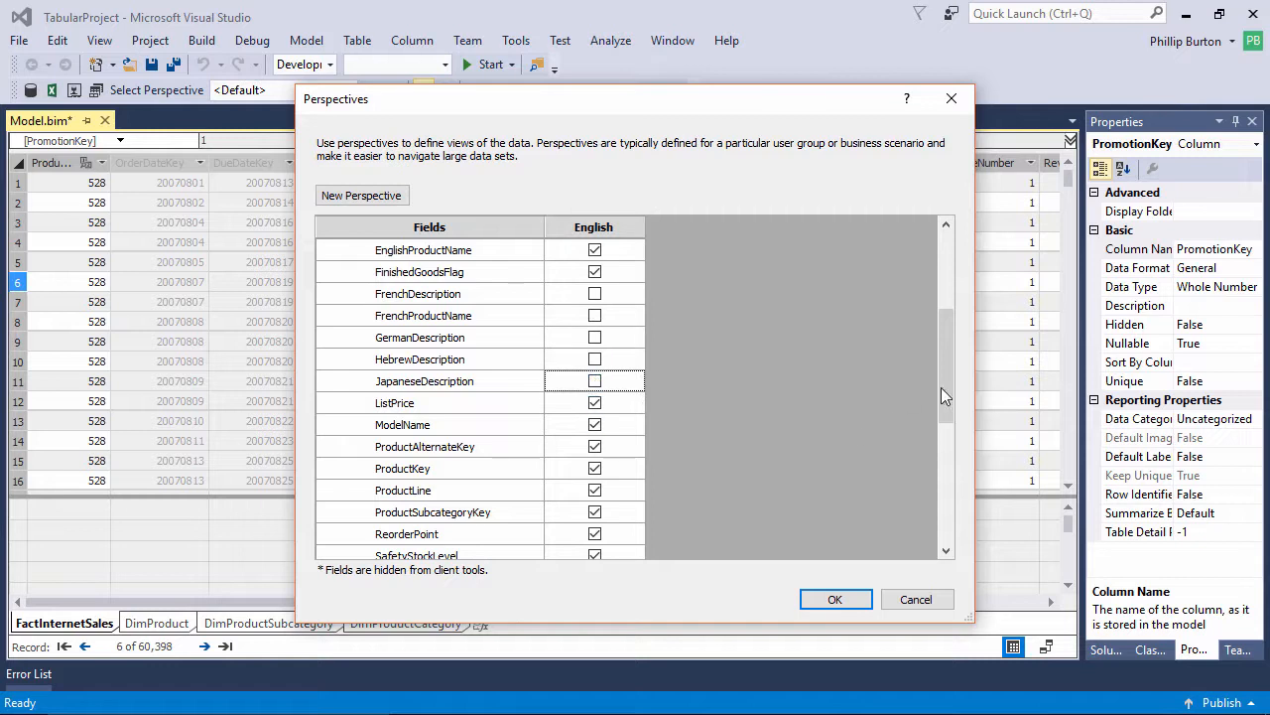
Step: Exclude SpanishProductName, ThaiDescription and TurkishDescription of DimProduct from the English perspective
{"action": "left_click_drag", "start_coordinate": [941, 388], "coordinate": [865, 466]}
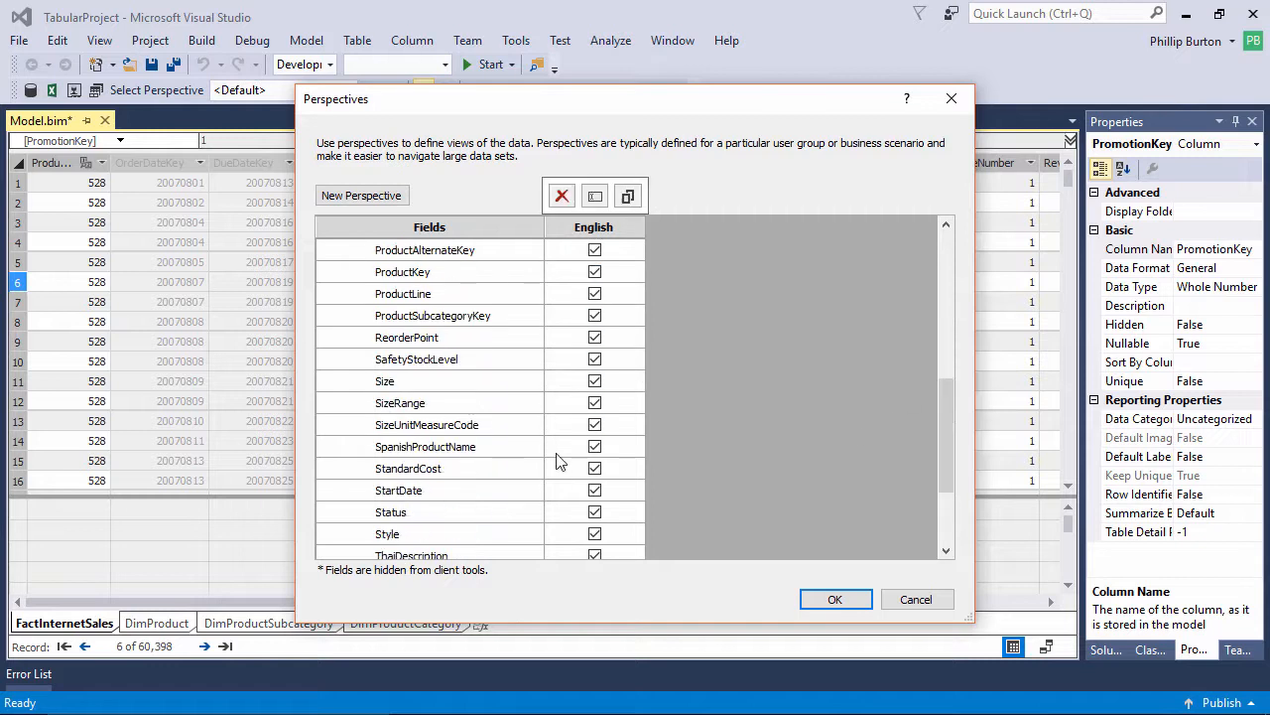
{"action": "left_click", "coordinate": [594, 447]}
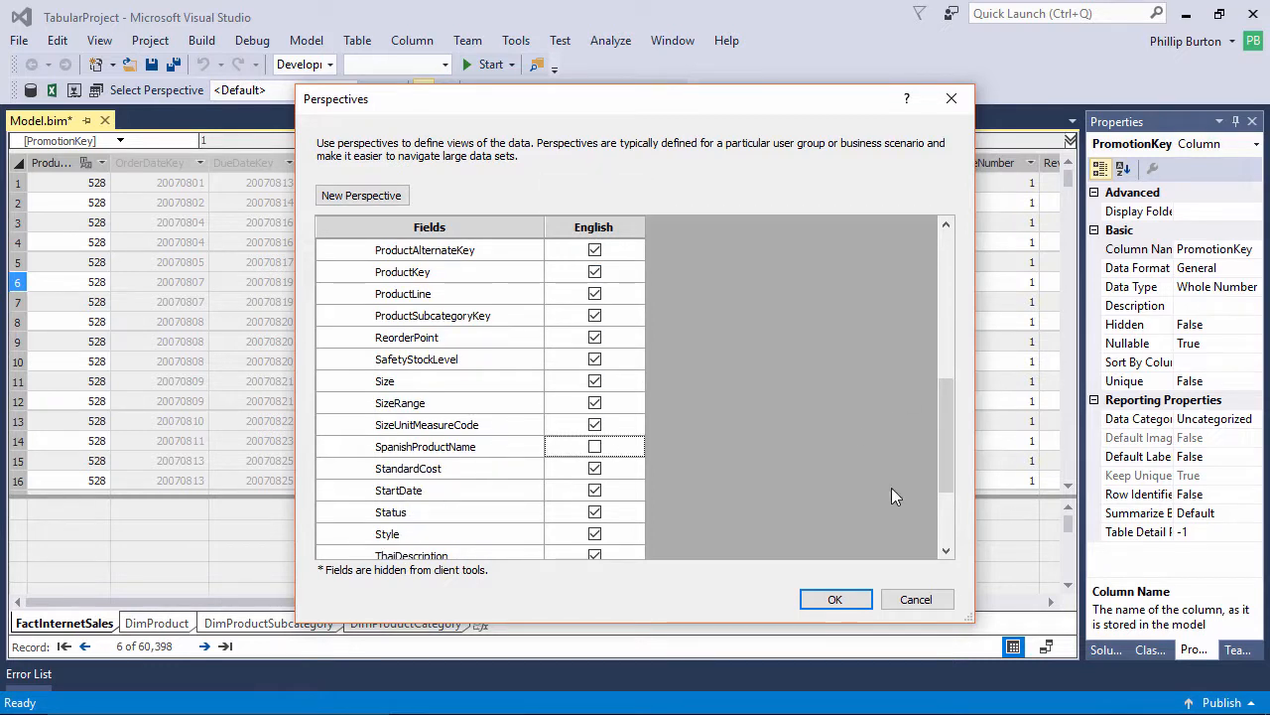
{"action": "left_click_drag", "start_coordinate": [948, 465], "coordinate": [945, 536]}
{"action": "left_click", "coordinate": [594, 402]}
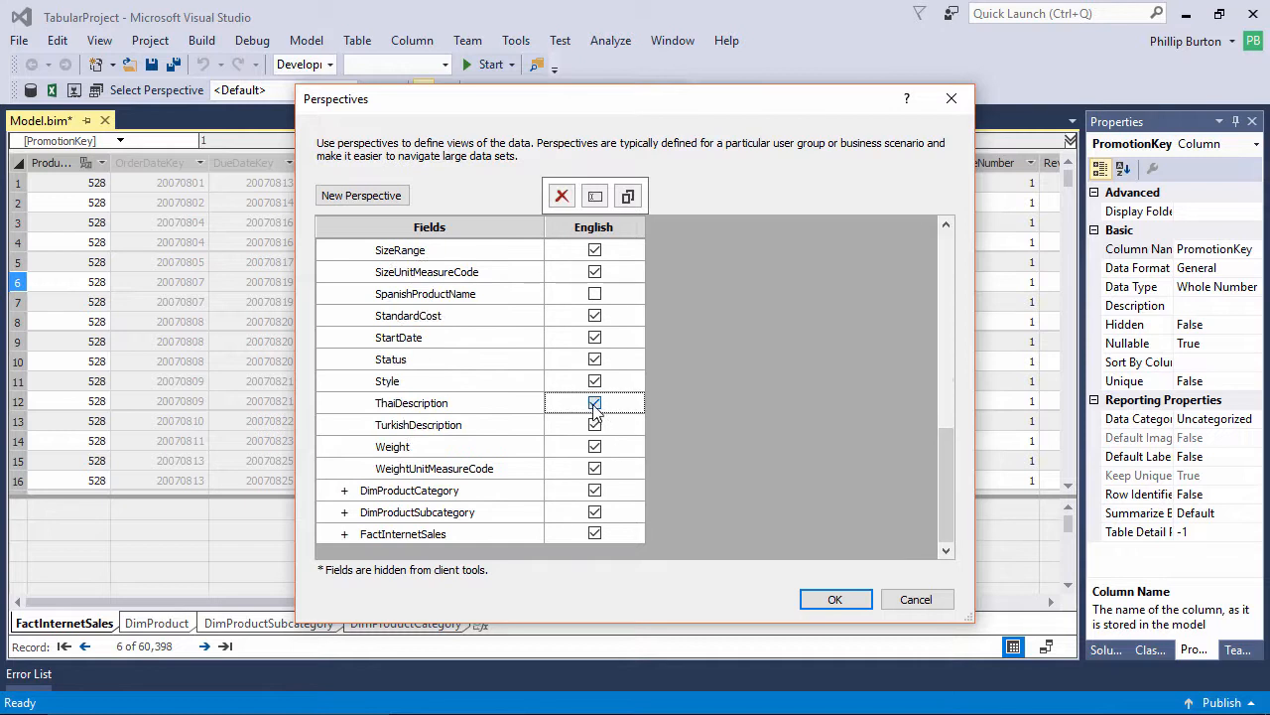
{"action": "left_click", "coordinate": [594, 424]}
Step: Exclude FrenchProductCategoryName and SpanishProductCategoryName of DimProductCategory from the English perspective
{"action": "left_click", "coordinate": [345, 491]}
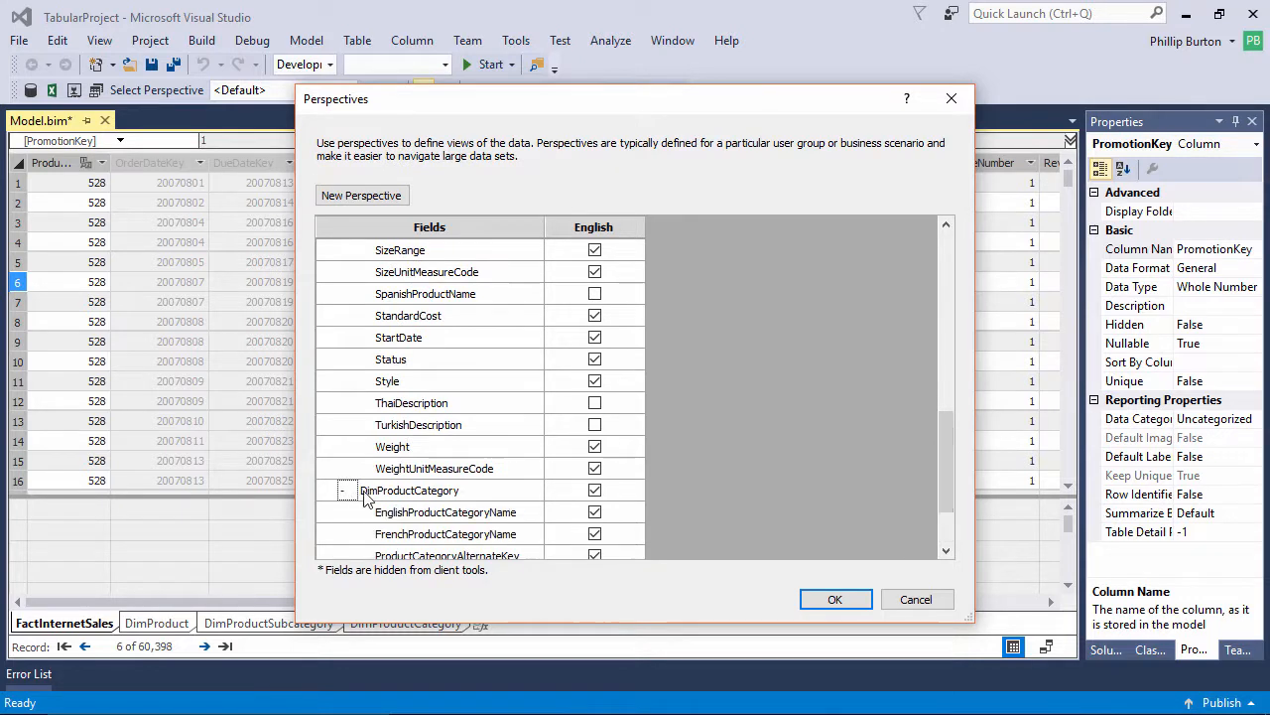
{"action": "scroll", "coordinate": [946, 501], "scroll_direction": "down", "scroll_amount": 3}
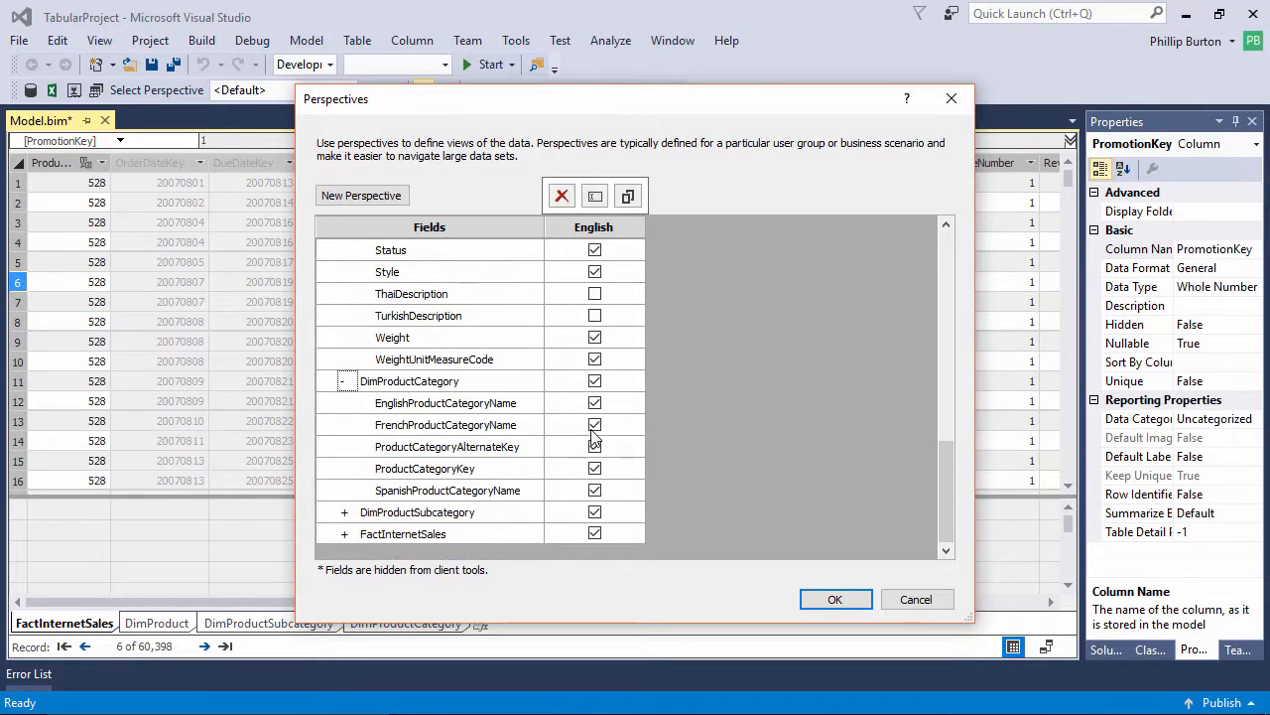
{"action": "left_click", "coordinate": [594, 424]}
{"action": "left_click", "coordinate": [594, 490]}
{"action": "left_click", "coordinate": [593, 491]}
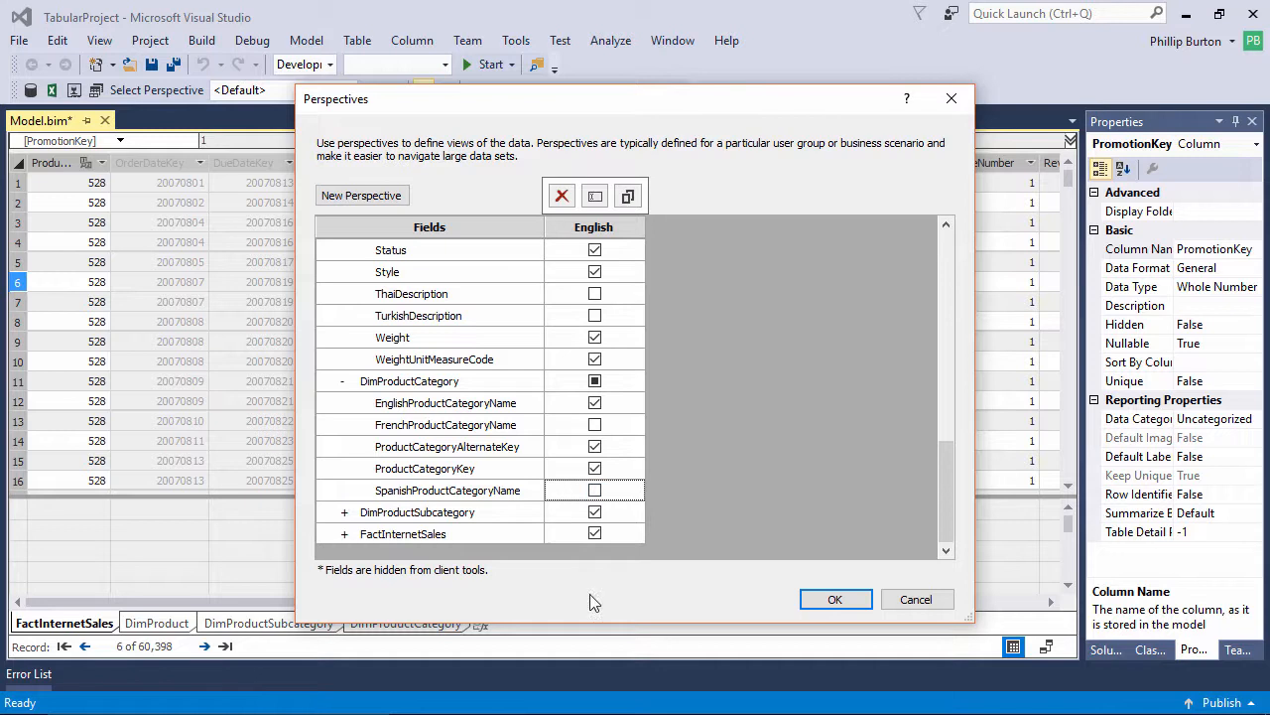
Step: Exclude FrenchProductSubcategoryName and SpanishProductSubcategoryName of DimProductSubcategory from the English perspective
{"action": "left_click", "coordinate": [344, 513]}
{"action": "left_click_drag", "start_coordinate": [941, 488], "coordinate": [943, 531]}
{"action": "left_click", "coordinate": [594, 424]}
{"action": "left_click", "coordinate": [594, 512]}
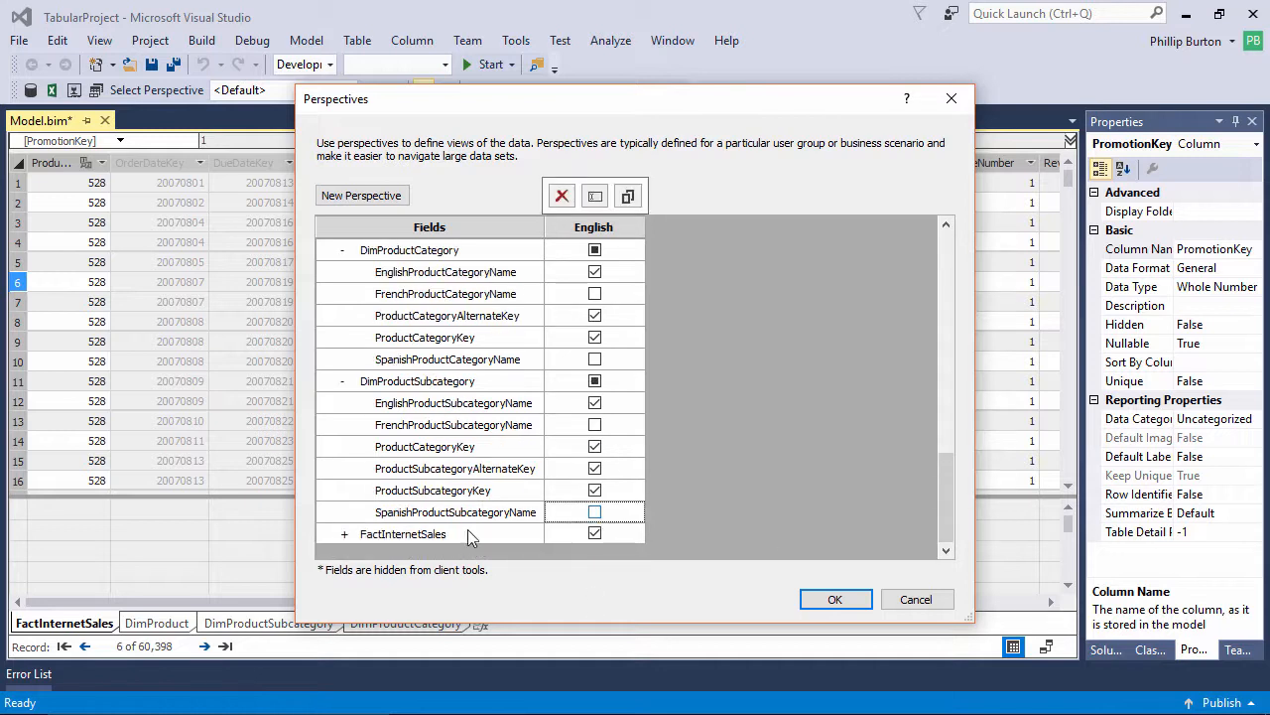
Step: Exclude all key and alternate key fields of DimProductCategory and DimProductSubcategory from the English perspective
{"action": "left_click", "coordinate": [345, 534]}
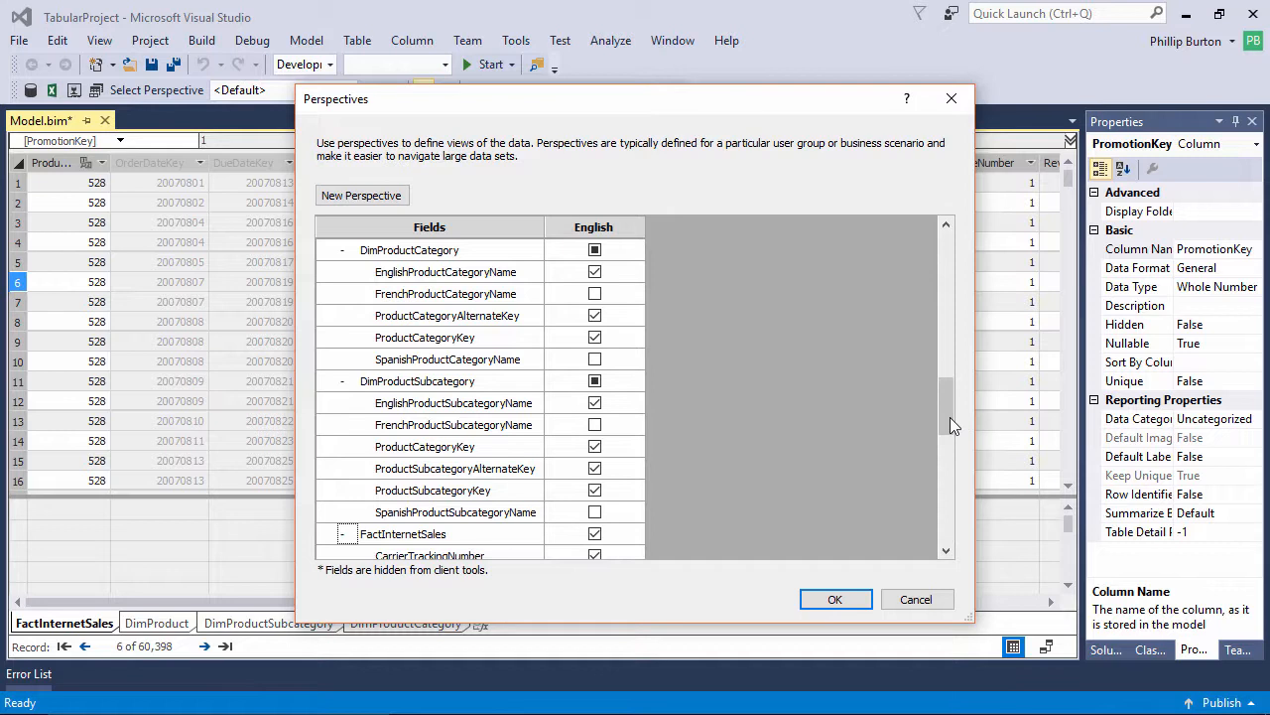
{"action": "mouse_move", "coordinate": [950, 418]}
{"action": "left_mouse_down"}
{"action": "mouse_move", "coordinate": [928, 549]}
{"action": "mouse_move", "coordinate": [925, 320]}
{"action": "mouse_move", "coordinate": [917, 406]}
{"action": "mouse_move", "coordinate": [941, 408]}
{"action": "left_mouse_up"}
{"action": "left_click", "coordinate": [593, 340]}
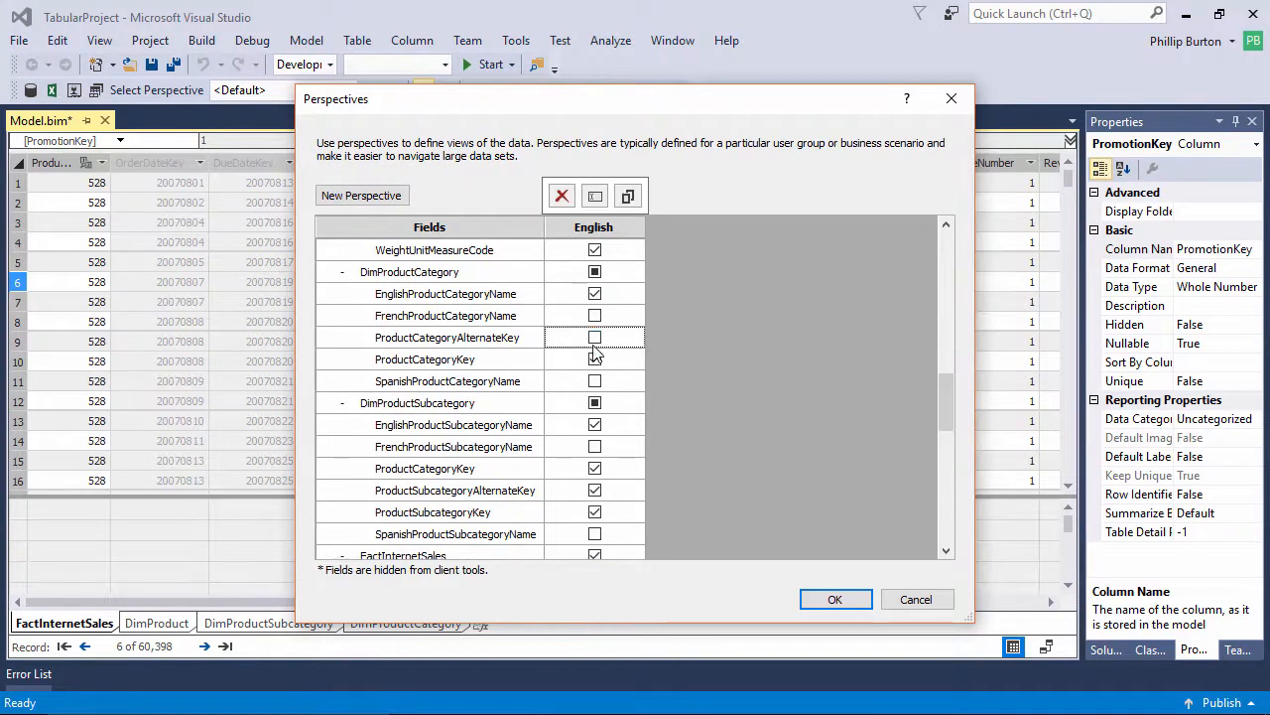
{"action": "left_click", "coordinate": [595, 358]}
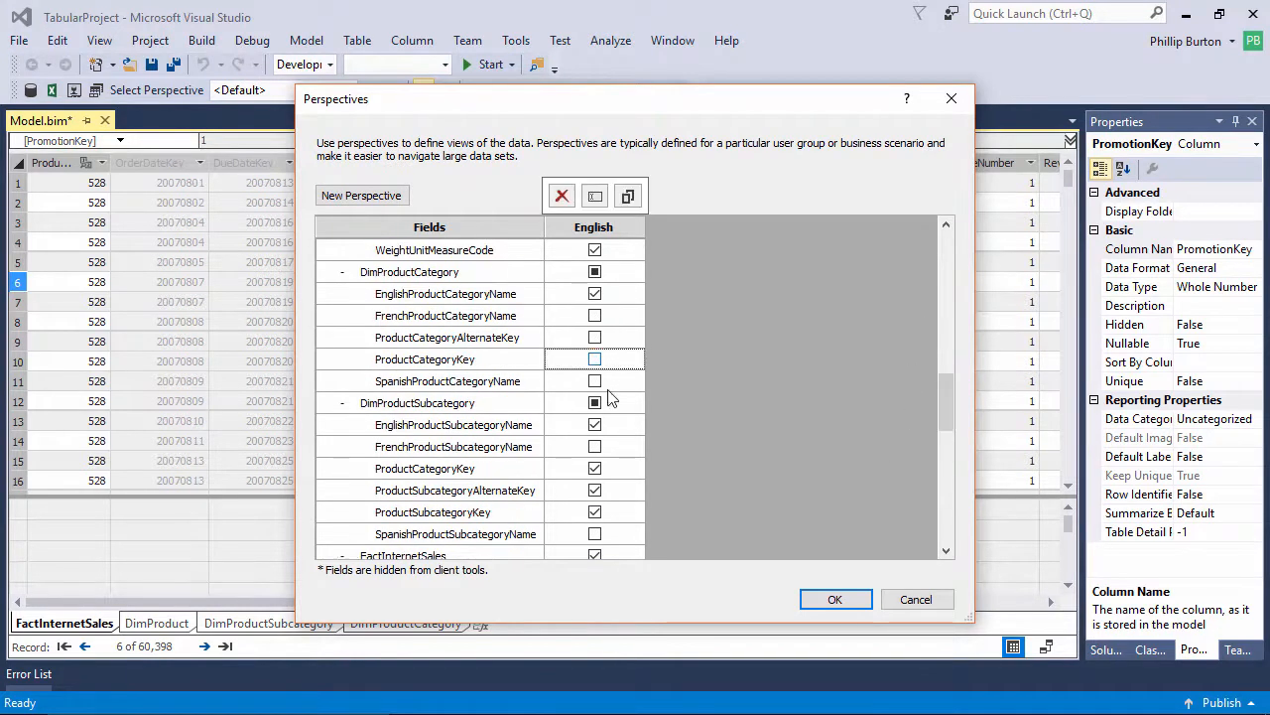
{"action": "left_click", "coordinate": [594, 468]}
{"action": "left_click", "coordinate": [594, 489]}
{"action": "left_click", "coordinate": [595, 511]}
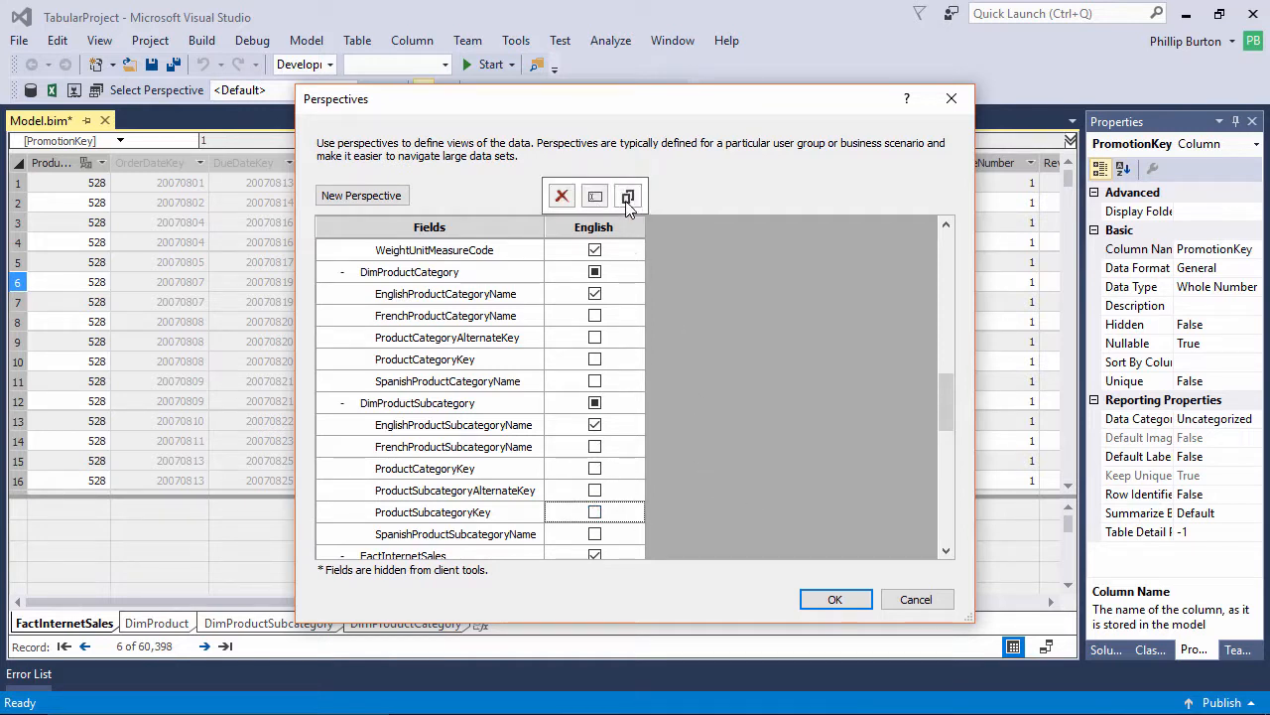
Step: Duplicate the English perspective and name the copy French
{"action": "left_click", "coordinate": [628, 198]}
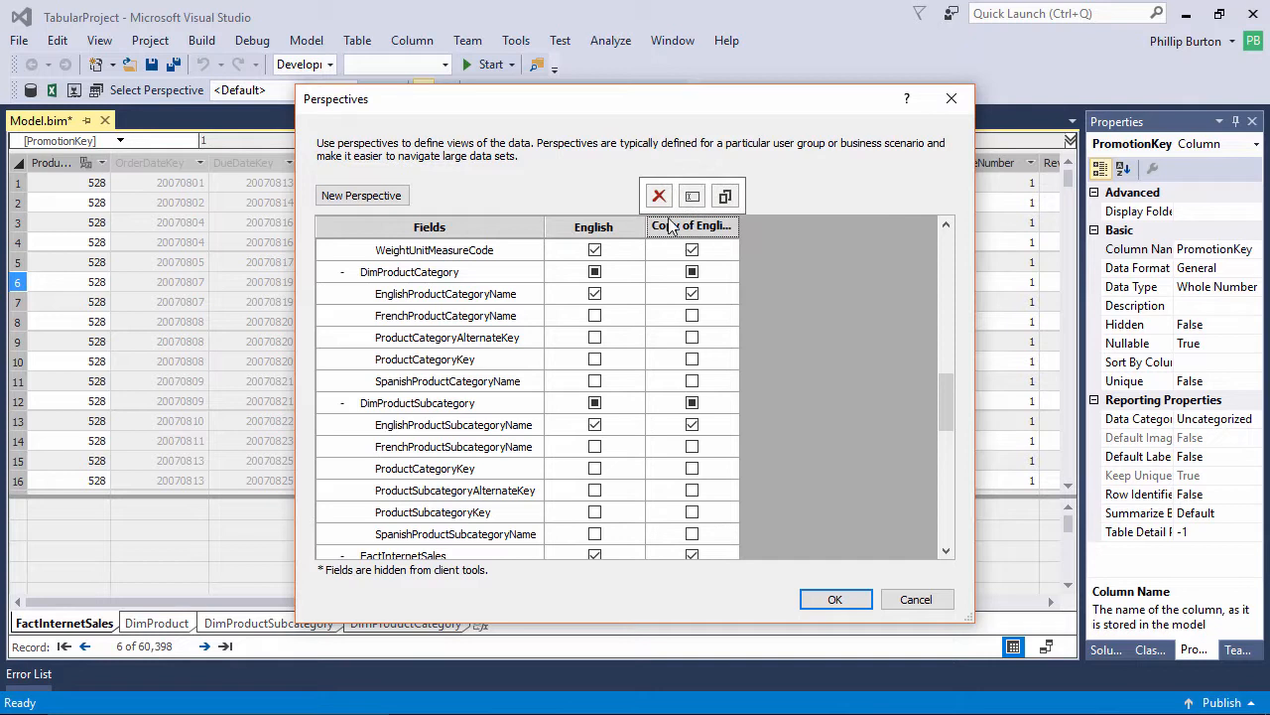
{"action": "left_click", "coordinate": [692, 195]}
{"action": "type", "text": "French"}
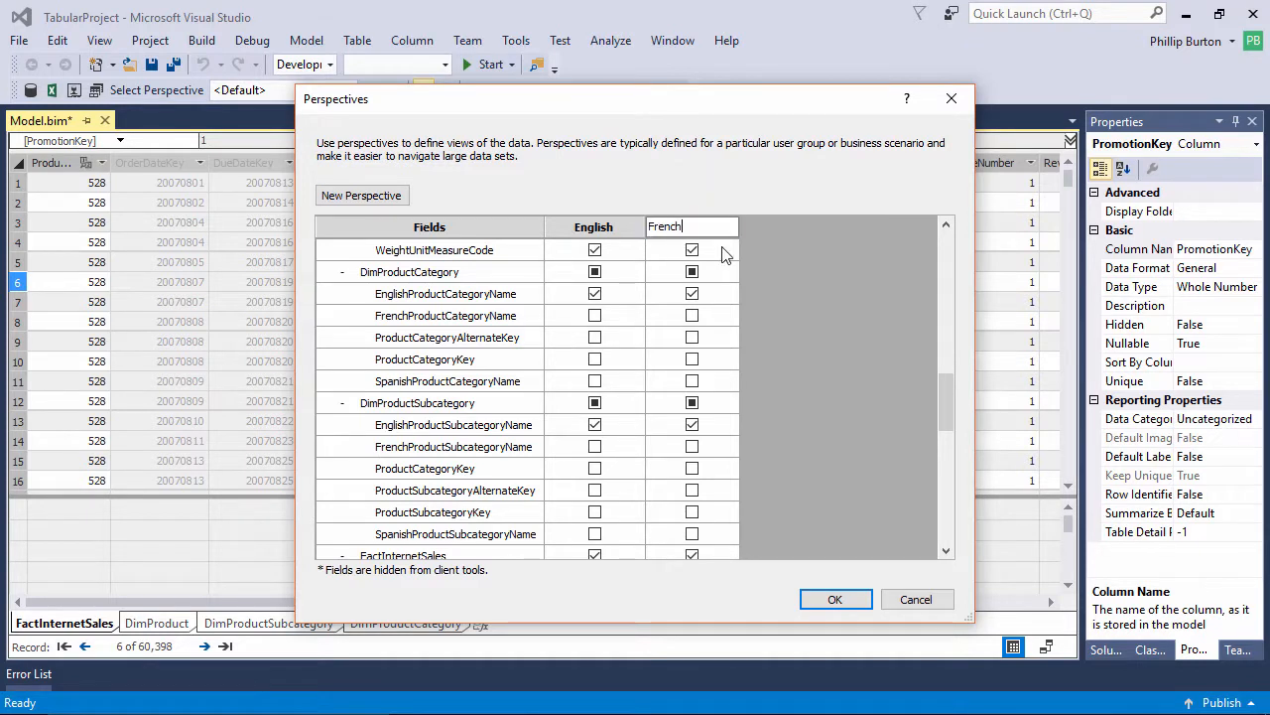
{"action": "left_click", "coordinate": [850, 341]}
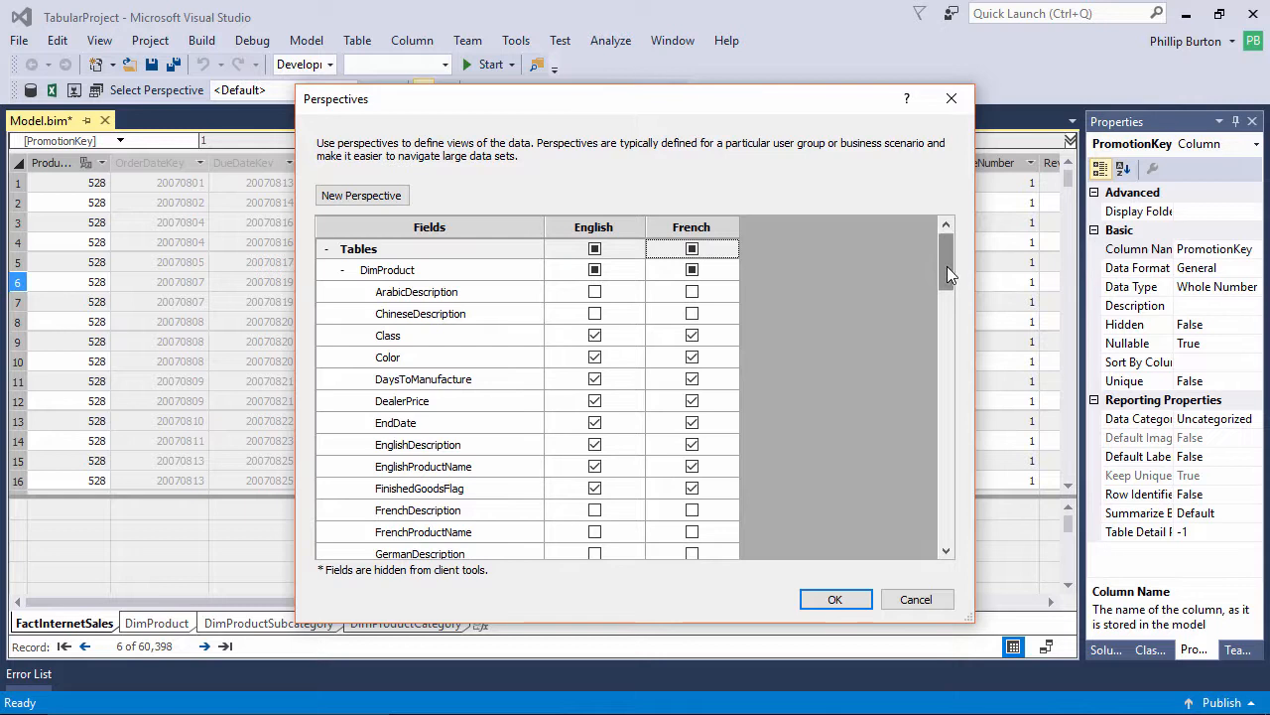
Step: In the French perspective, replace EnglishDescription and EnglishProductName of DimProduct with FrenchDescription and FrenchProductName
{"action": "scroll", "coordinate": [853, 357], "scroll_direction": "down", "scroll_amount": 1}
{"action": "left_click", "coordinate": [692, 403]}
{"action": "left_click", "coordinate": [692, 425]}
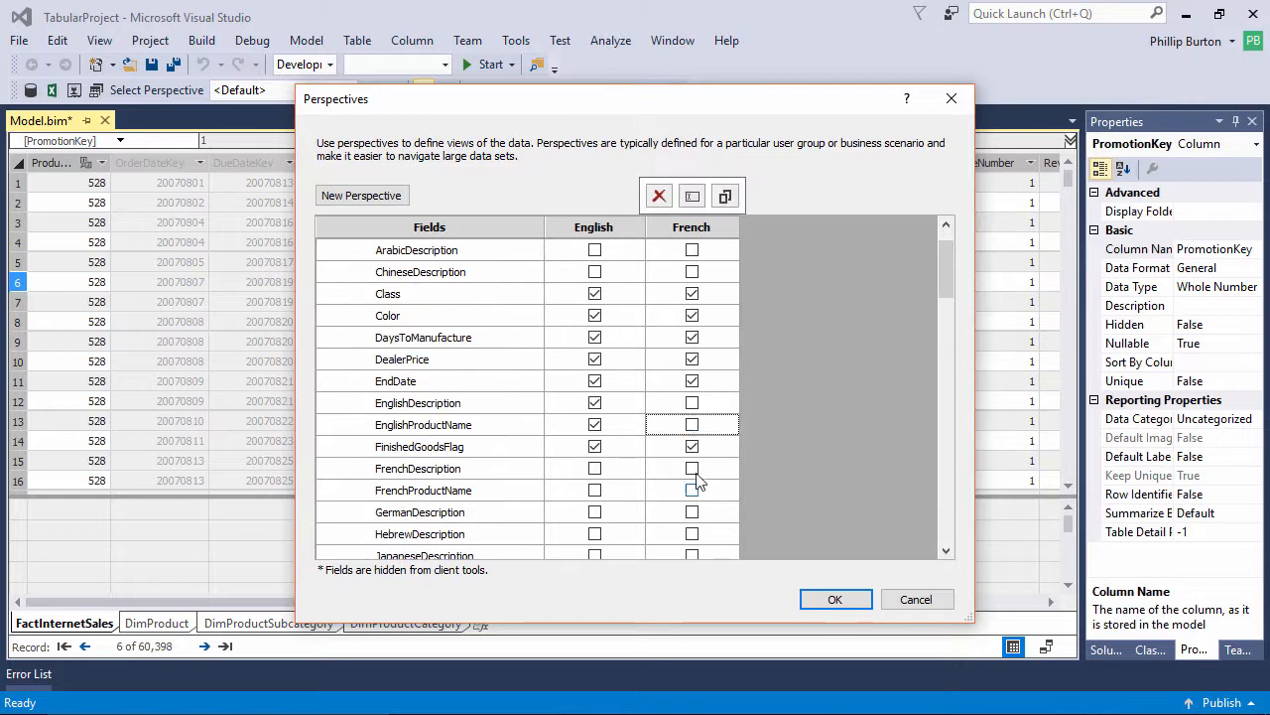
{"action": "left_click", "coordinate": [691, 468]}
{"action": "left_click", "coordinate": [692, 491]}
Step: Swap the English category and subcategory name fields for the French ones in the French perspective, and save the perspectives
{"action": "left_click_drag", "start_coordinate": [945, 273], "coordinate": [926, 394]}
{"action": "left_click", "coordinate": [692, 316]}
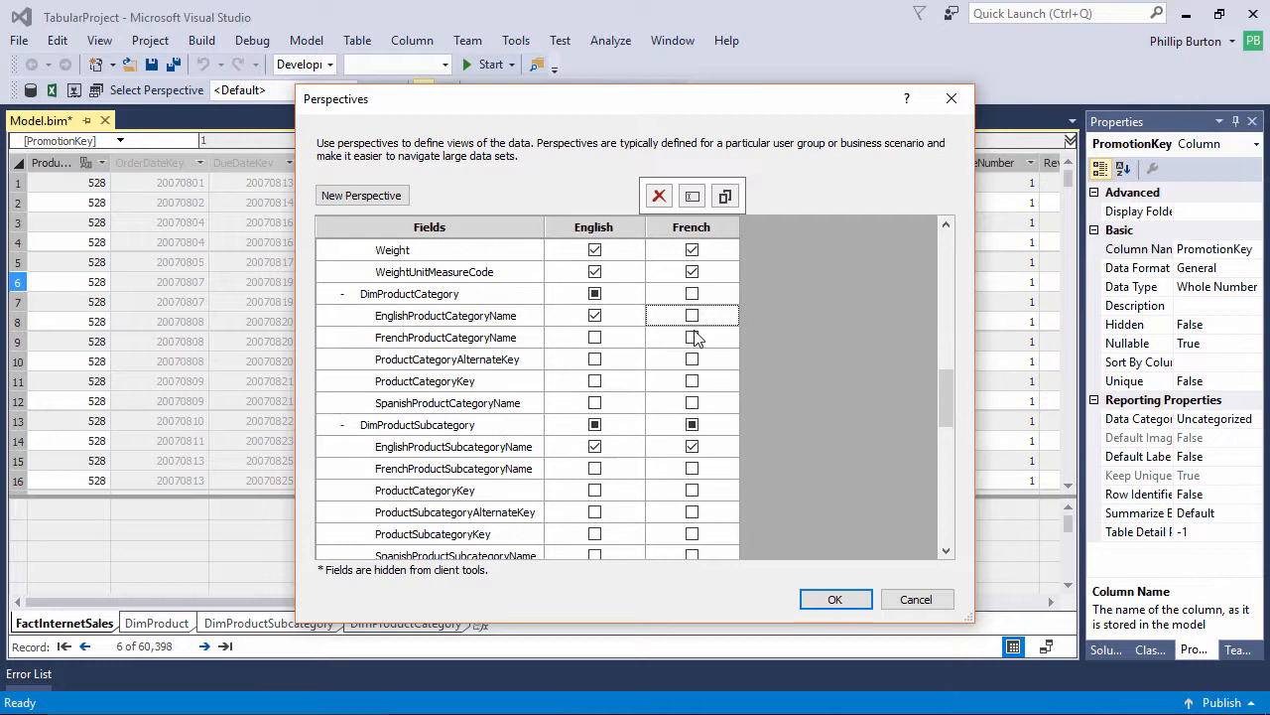
{"action": "left_click", "coordinate": [692, 338]}
{"action": "left_click", "coordinate": [692, 447]}
{"action": "left_click", "coordinate": [692, 469]}
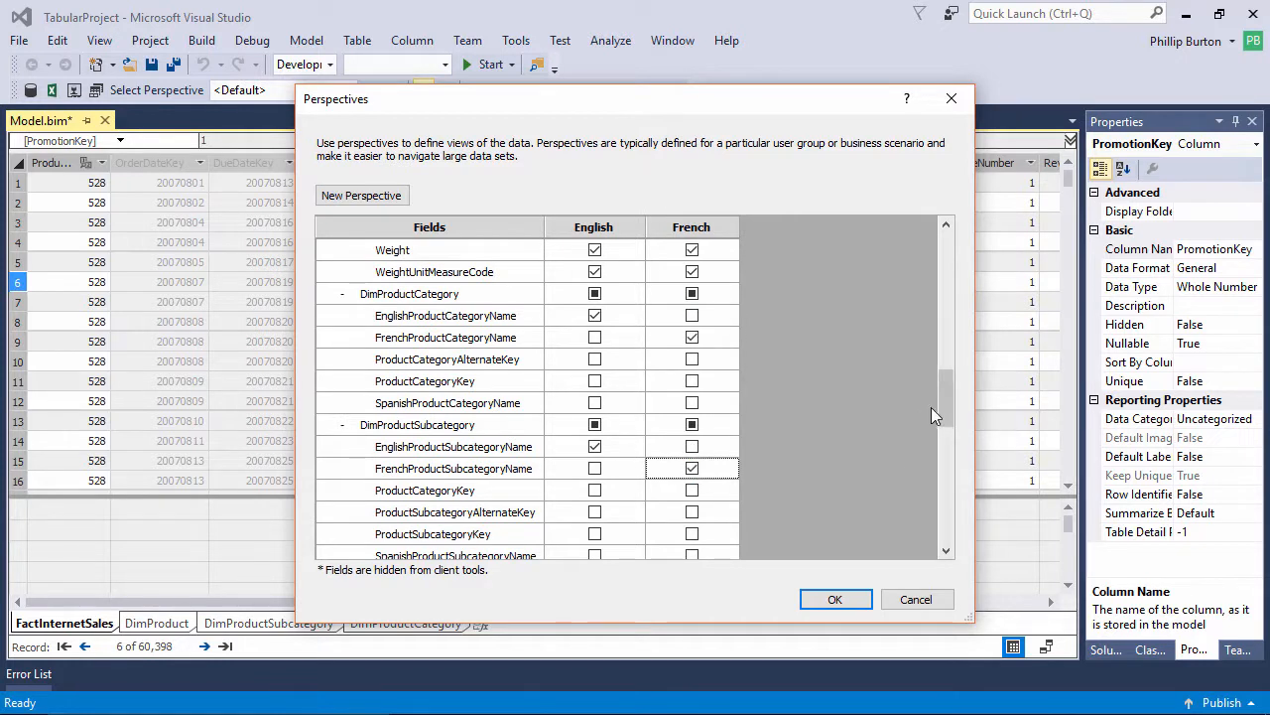
{"action": "left_click_drag", "start_coordinate": [931, 407], "coordinate": [934, 522]}
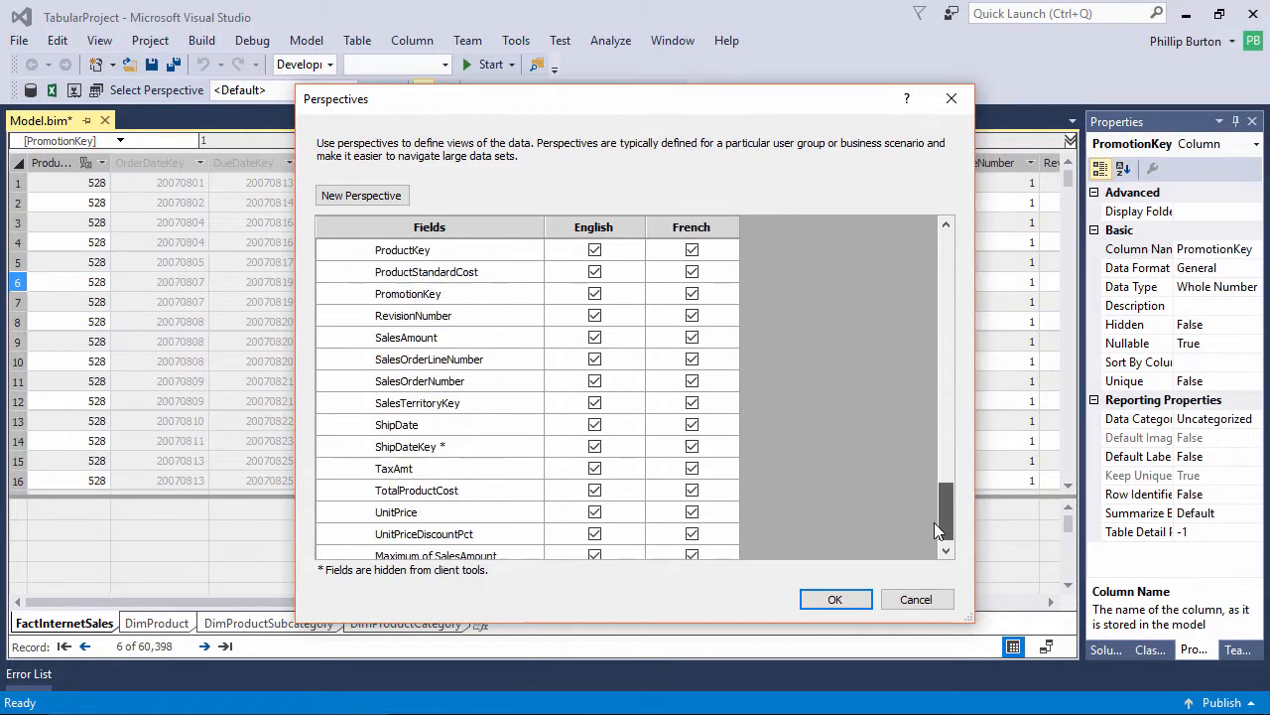
{"action": "left_click", "coordinate": [839, 598]}
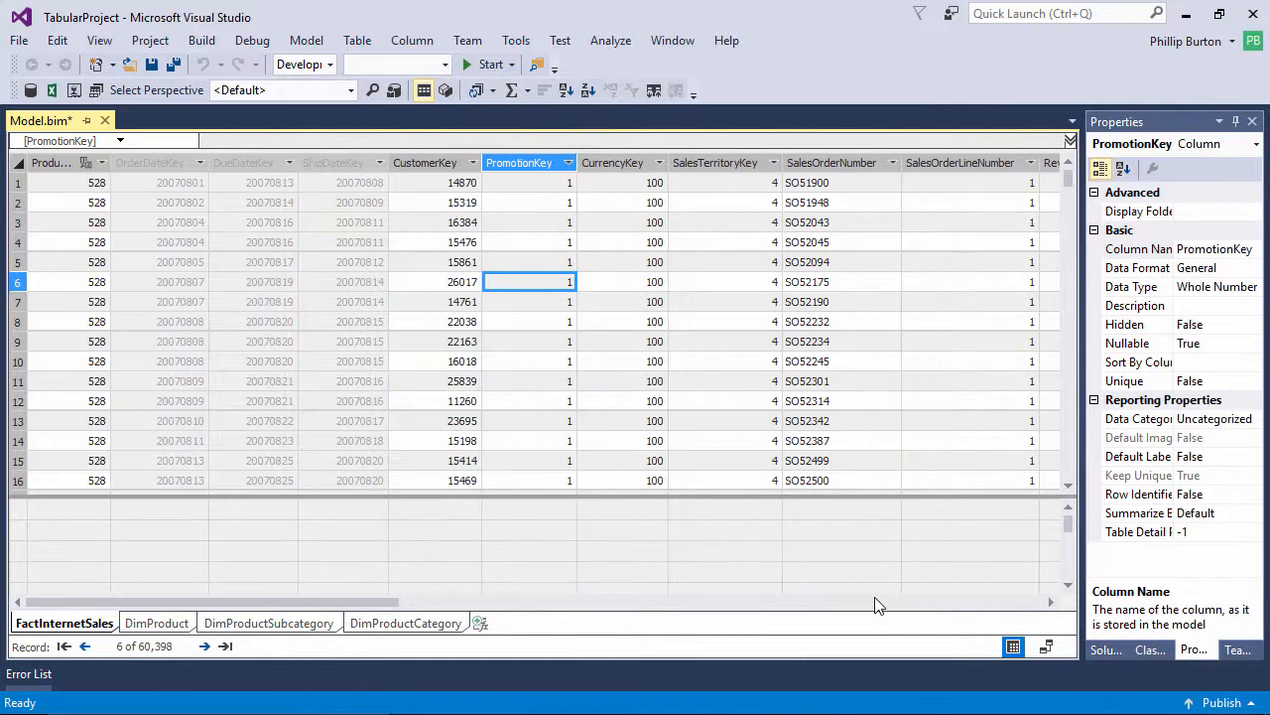
Step: Analyze the model in Excel as the current Windows user with the English perspective
{"action": "left_click", "coordinate": [52, 90]}
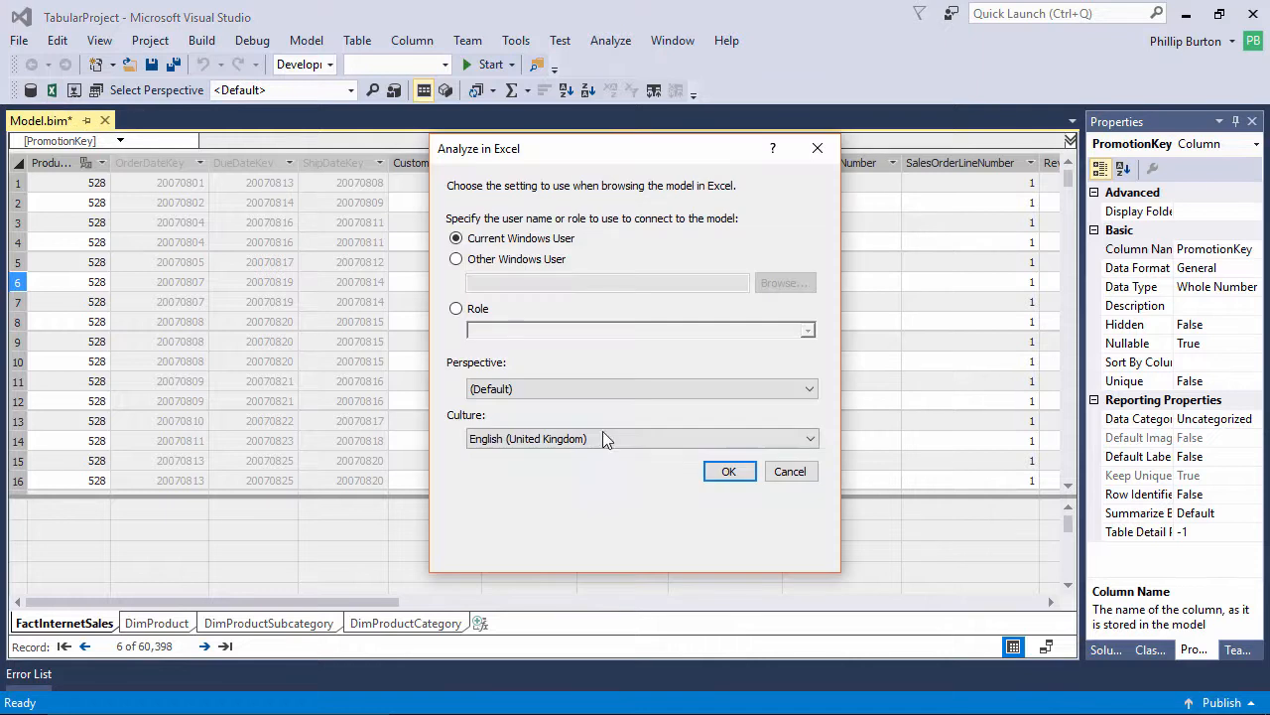
{"action": "left_click", "coordinate": [603, 435]}
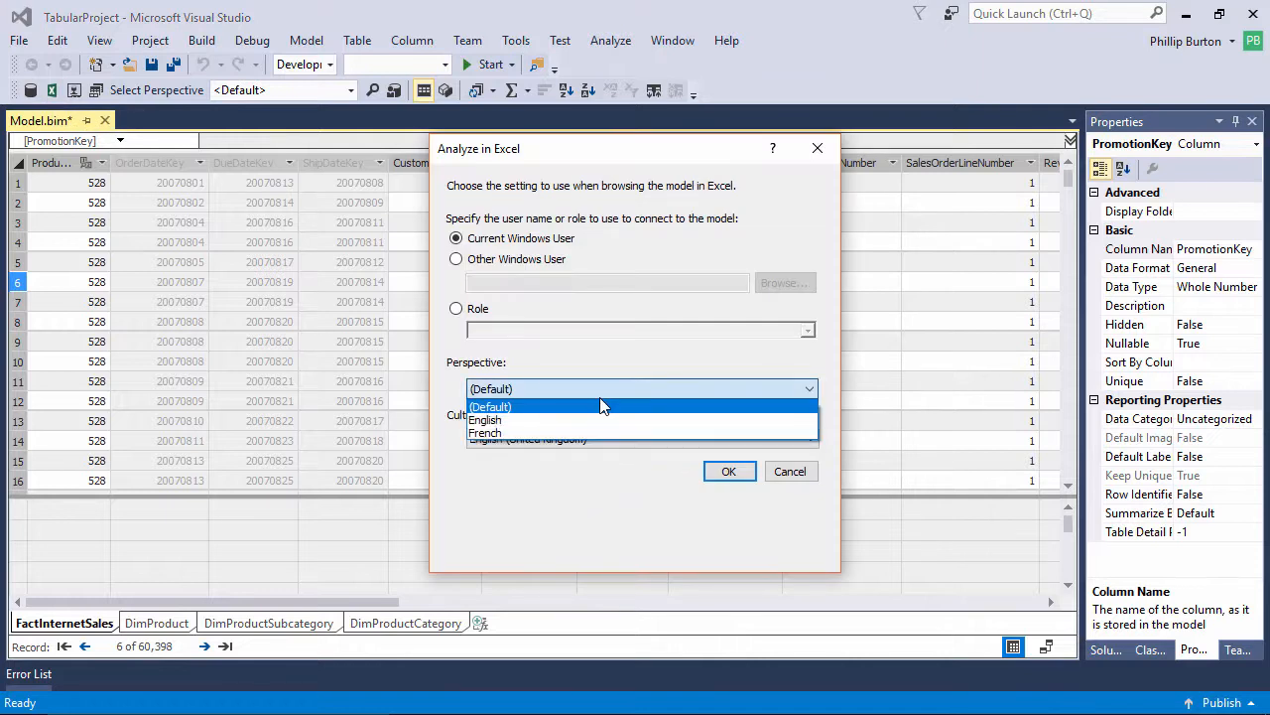
{"action": "left_click", "coordinate": [503, 422]}
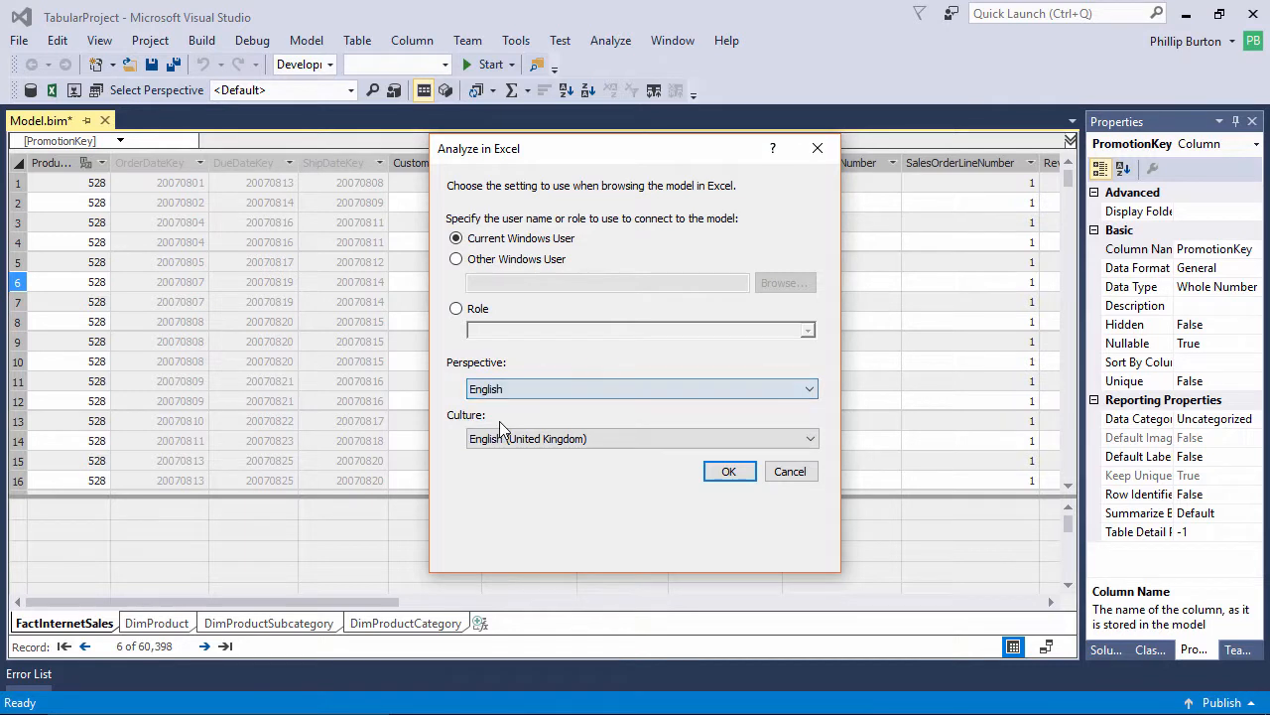
{"action": "left_click", "coordinate": [723, 472]}
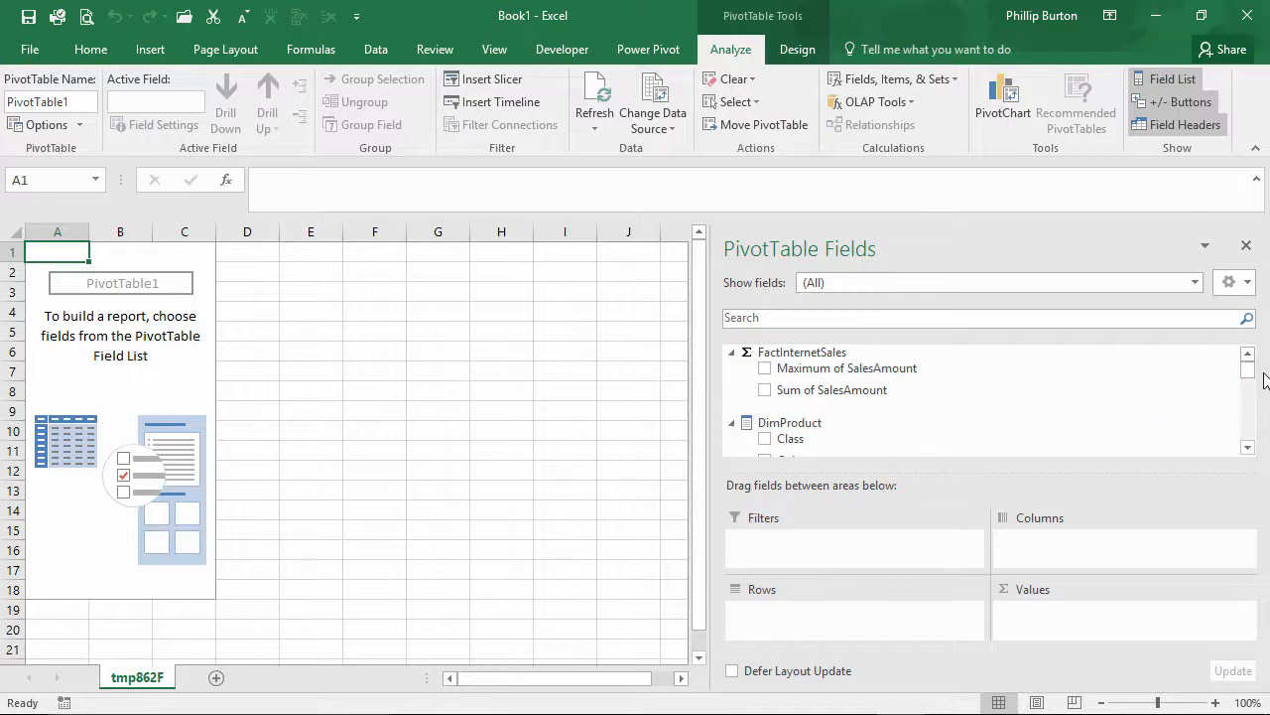
Step: Collapse DimProduct in the PivotTable field list and examine the fields offered under DimProductCategory and DimProductSubcategory
{"action": "left_click", "coordinate": [732, 423]}
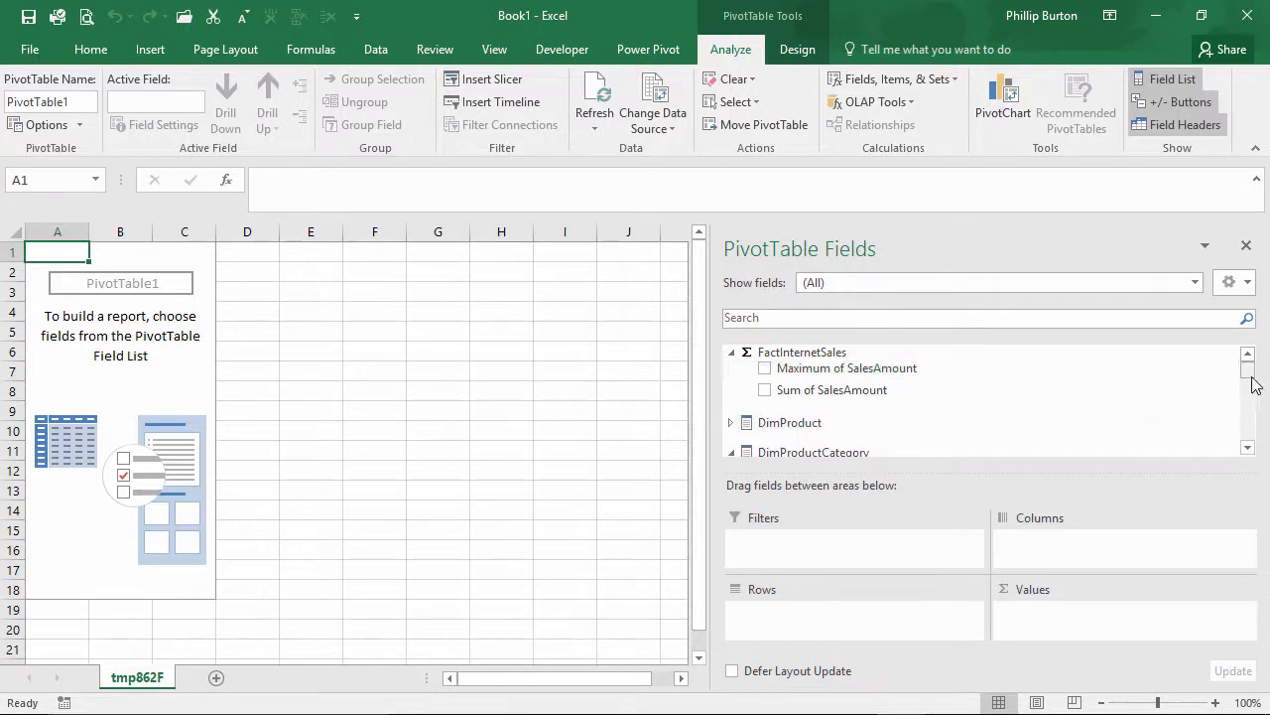
{"action": "left_click_drag", "start_coordinate": [1251, 377], "coordinate": [1250, 391]}
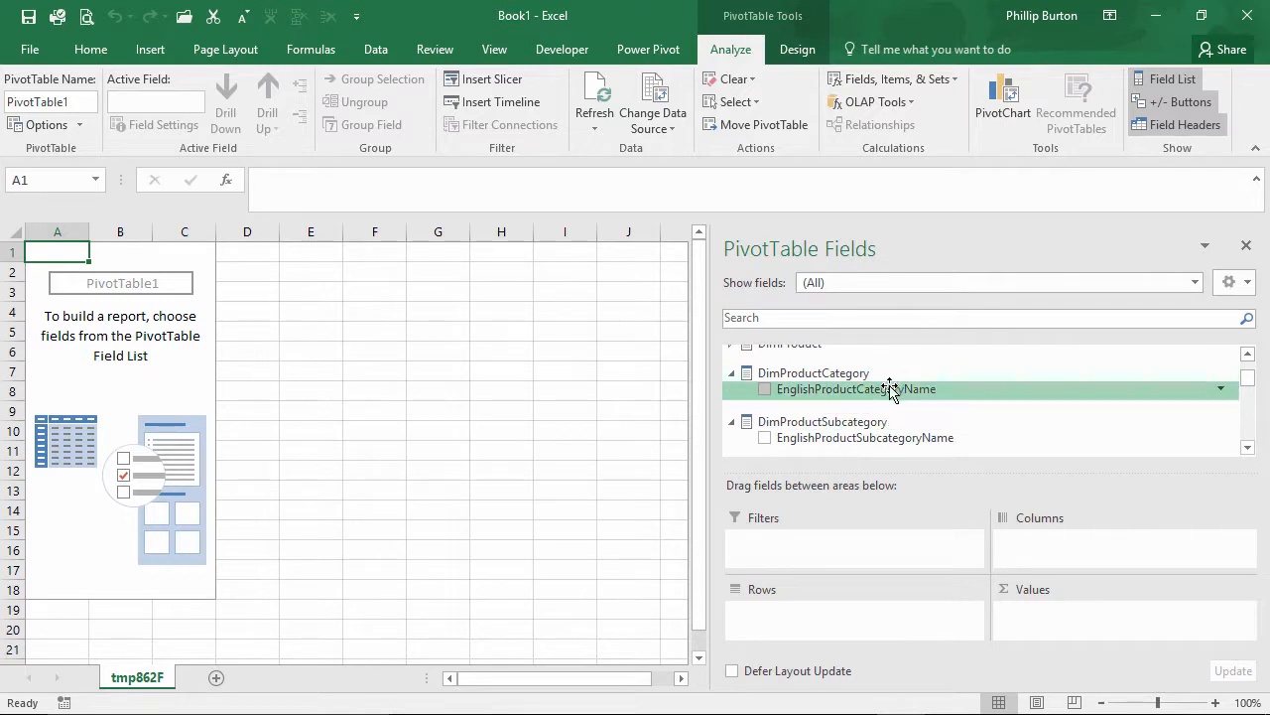
Step: Build the PivotTable with EnglishProductCategoryName and EnglishProductSubcategoryName as rows and Sum of SalesAmount as values
{"action": "left_click_drag", "start_coordinate": [883, 392], "coordinate": [871, 613]}
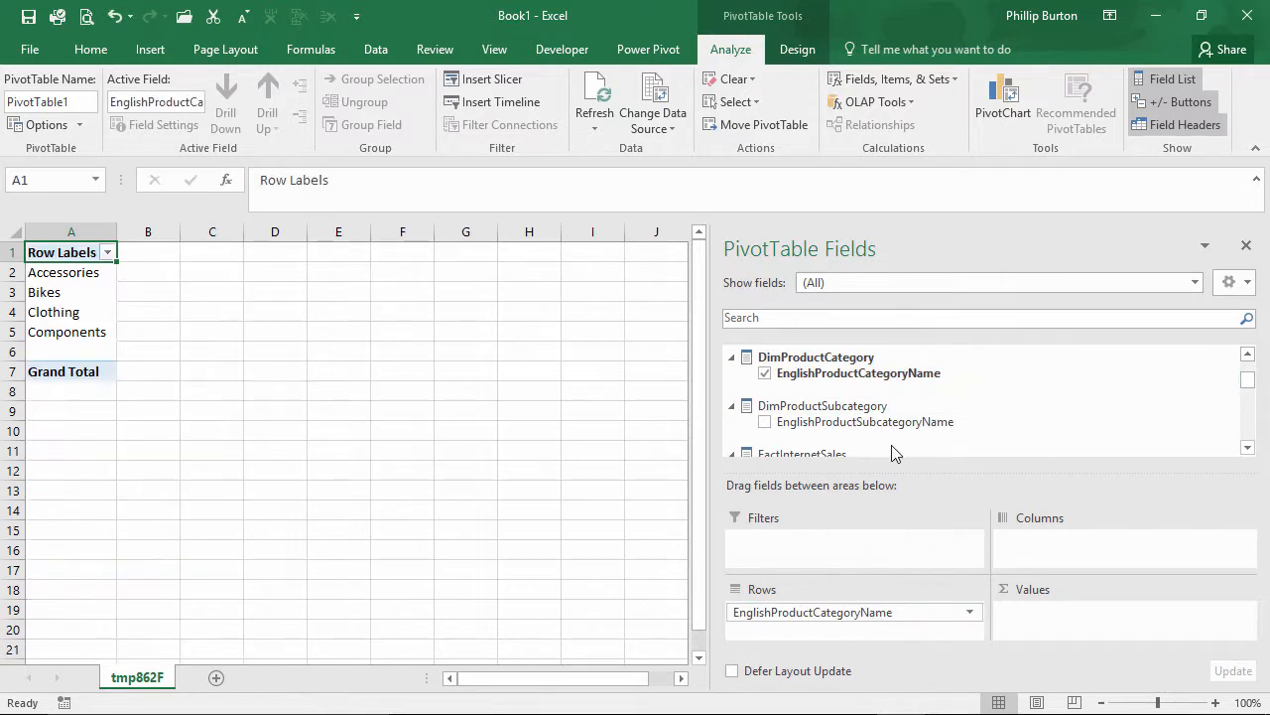
{"action": "left_click_drag", "start_coordinate": [888, 425], "coordinate": [895, 643]}
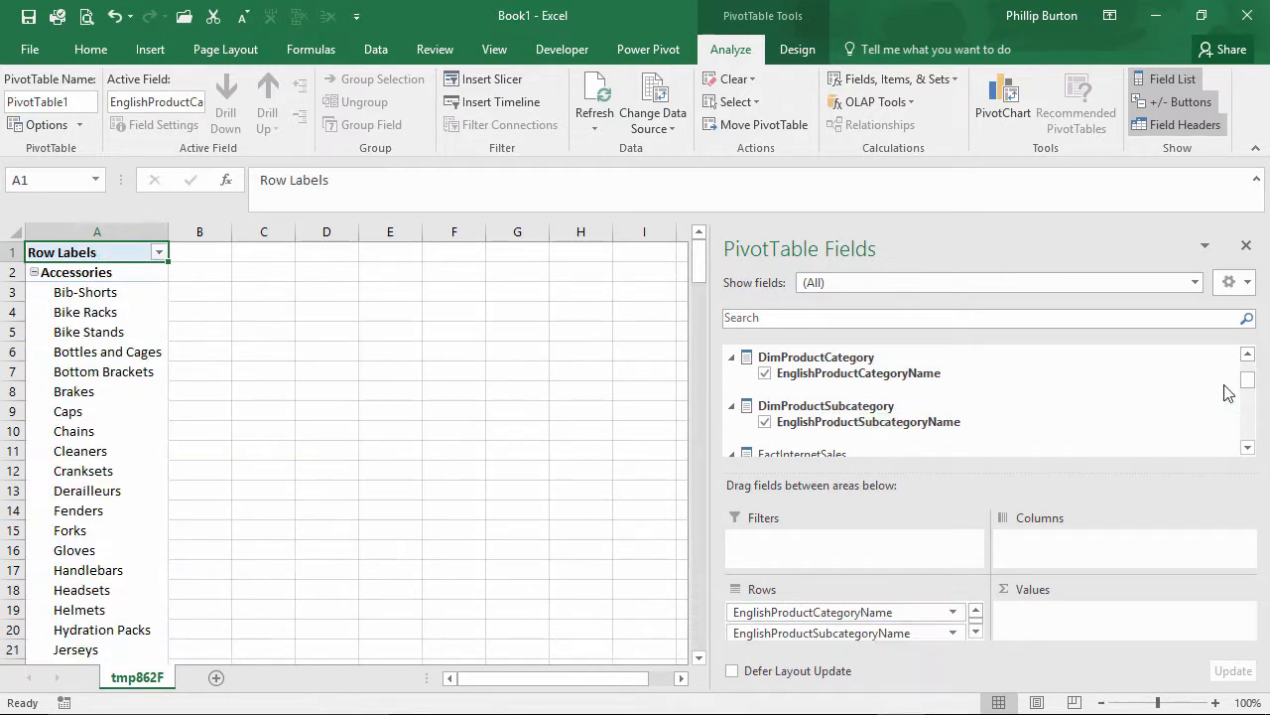
{"action": "scroll", "coordinate": [1248, 382], "scroll_direction": "up", "scroll_amount": 2}
{"action": "left_click_drag", "start_coordinate": [794, 391], "coordinate": [992, 620]}
{"action": "left_click", "coordinate": [731, 352]}
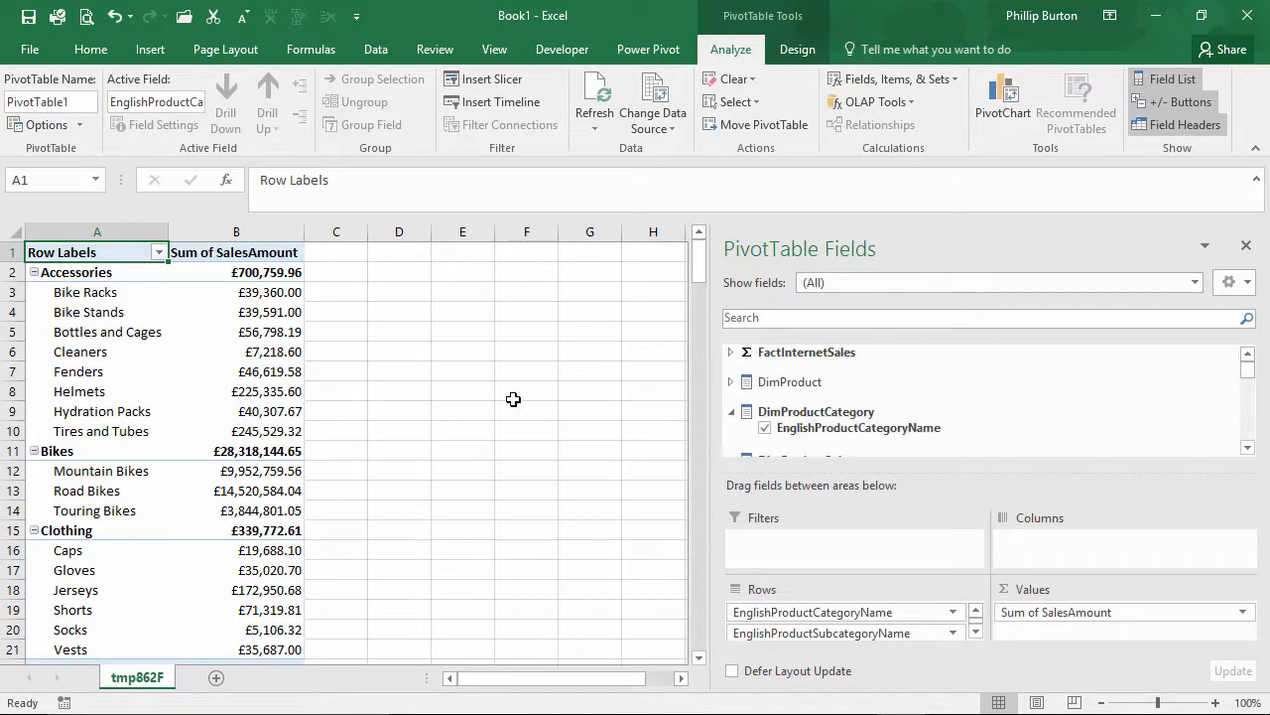
{"action": "left_click_drag", "start_coordinate": [1248, 364], "coordinate": [1251, 395]}
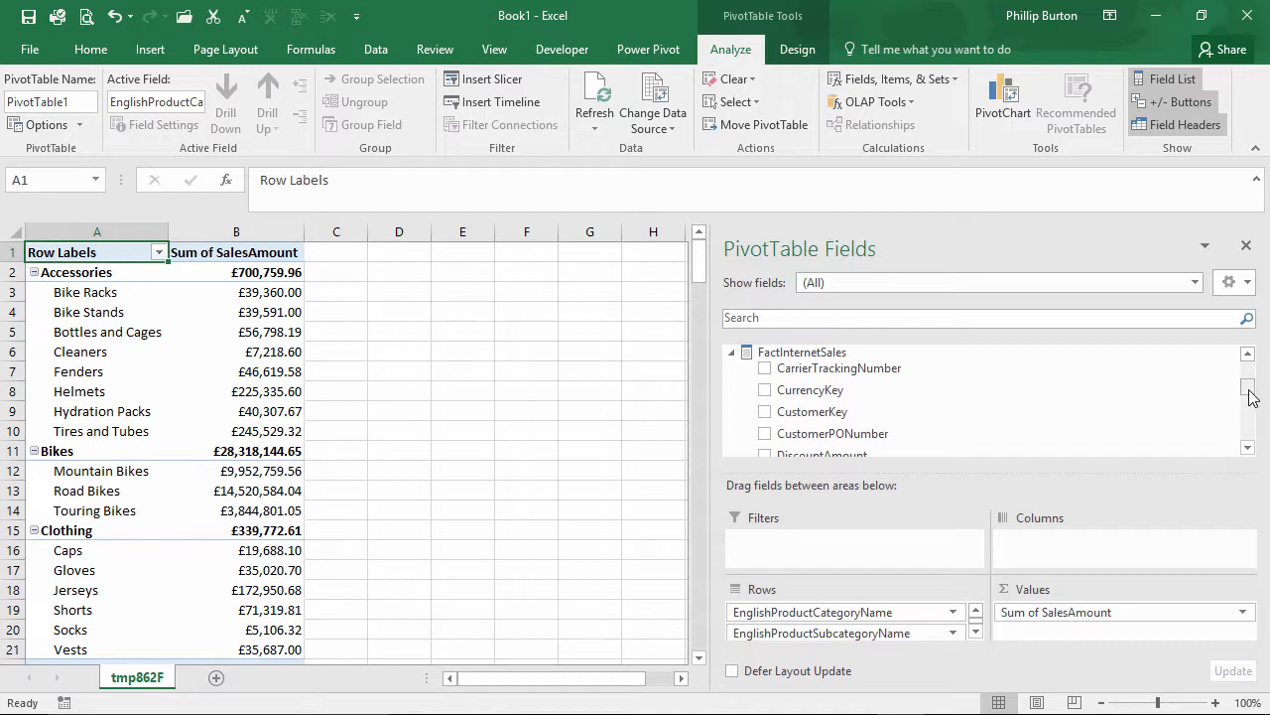
Step: Switch to Visual Studio and analyze the model in Excel as the current Windows user with the French perspective
{"action": "left_click", "coordinate": [248, 372]}
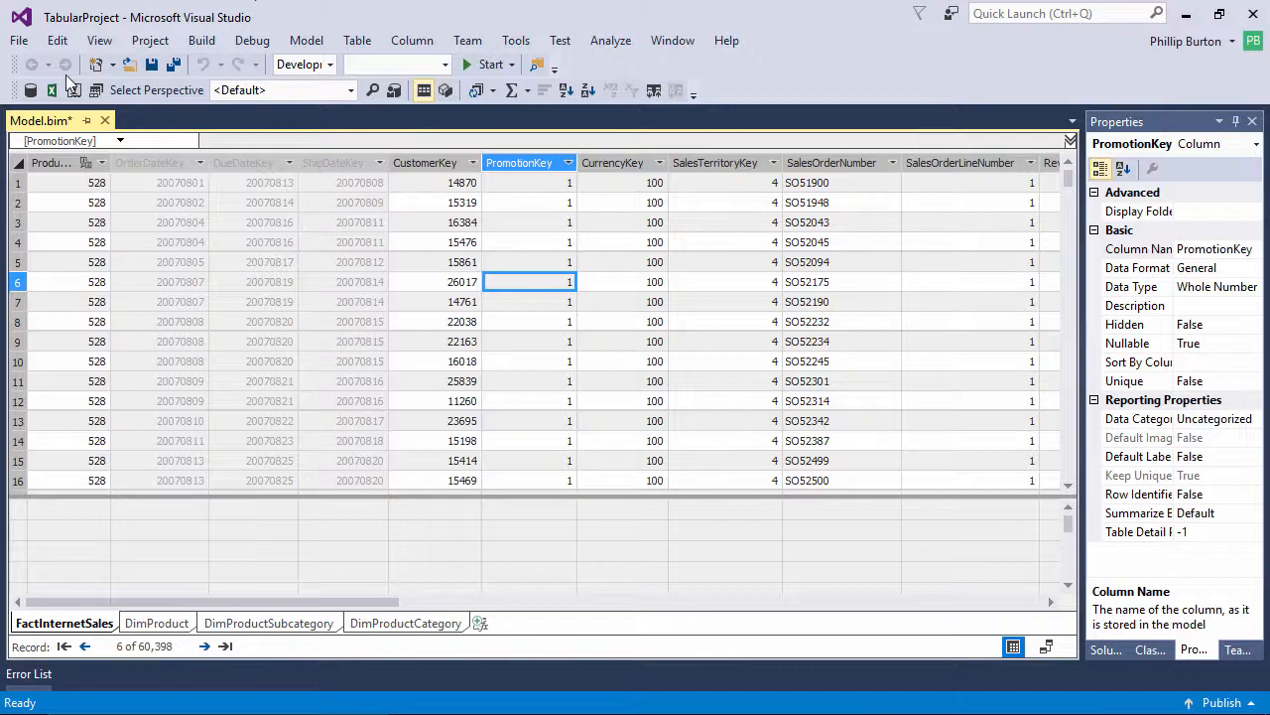
{"action": "left_click", "coordinate": [53, 89]}
{"action": "left_click", "coordinate": [634, 391]}
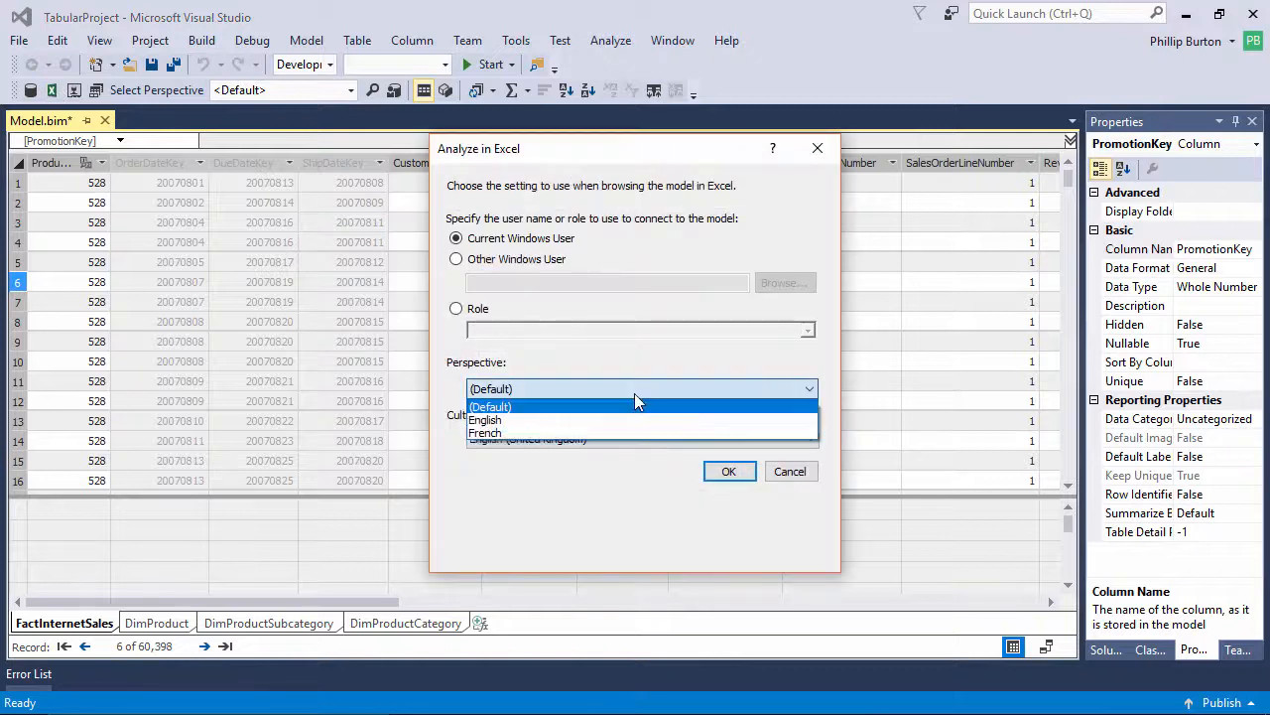
{"action": "left_click", "coordinate": [618, 430]}
{"action": "left_click", "coordinate": [730, 472]}
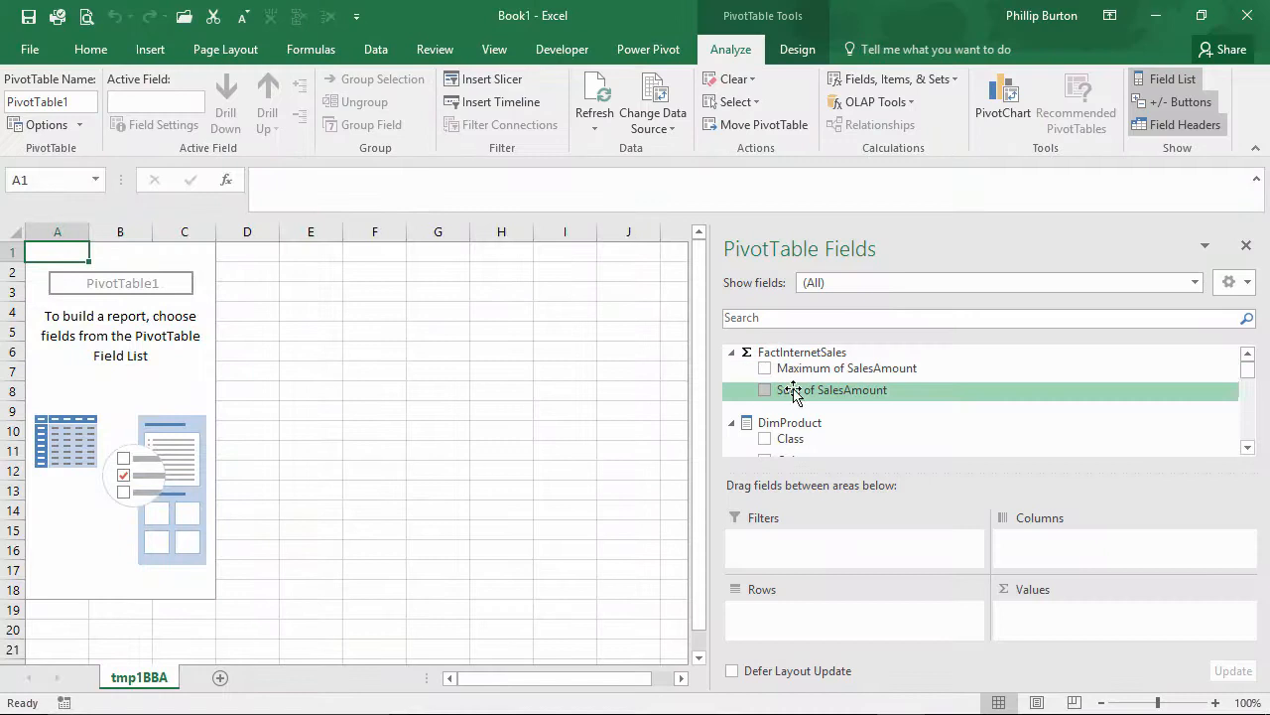
Step: Build the PivotTable with Sum of SalesAmount as values and FrenchProductCategoryName and FrenchProductSubcategoryName as rows
{"action": "left_click_drag", "start_coordinate": [800, 389], "coordinate": [1063, 611]}
{"action": "left_click", "coordinate": [733, 425]}
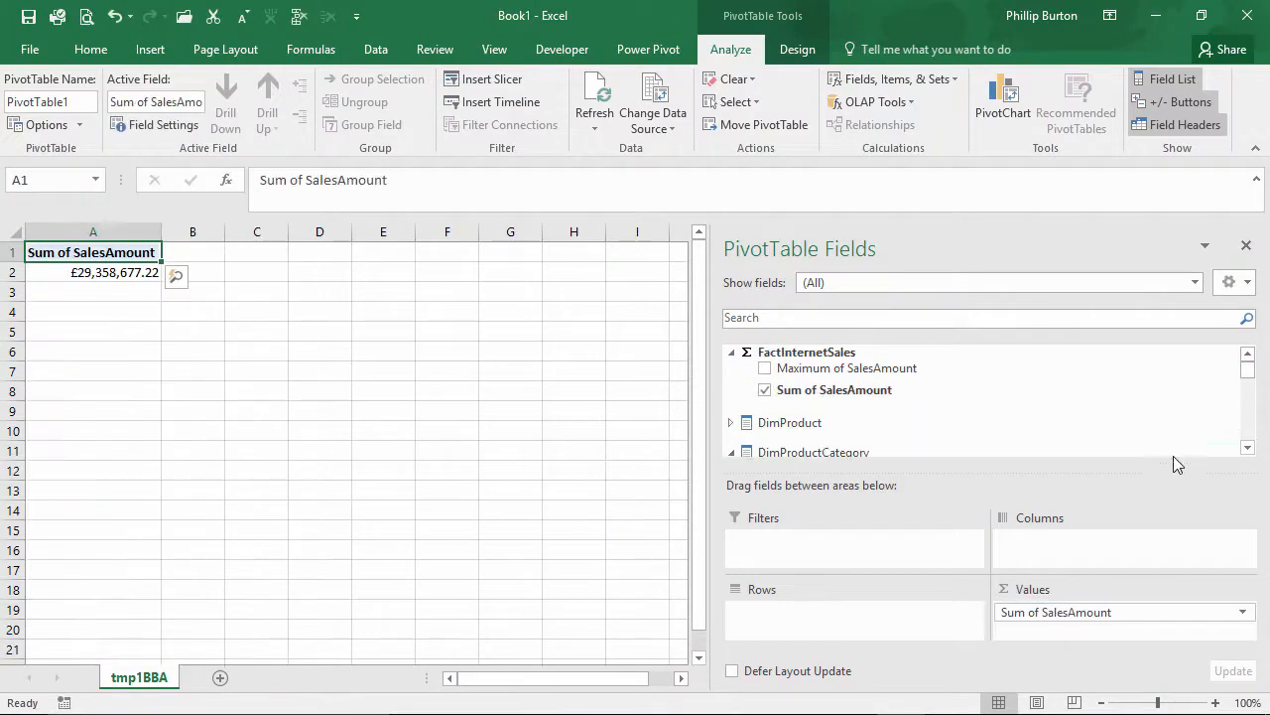
{"action": "left_click", "coordinate": [1247, 448]}
{"action": "left_click", "coordinate": [1247, 447]}
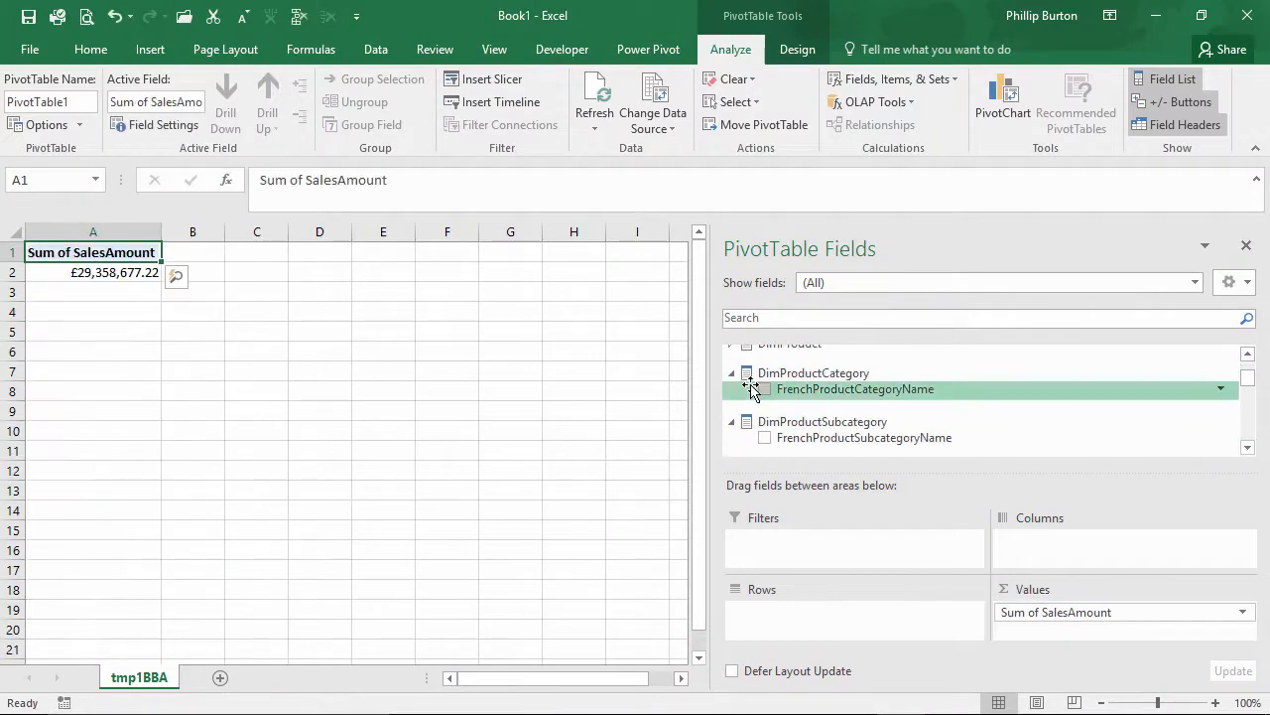
{"action": "left_click_drag", "start_coordinate": [754, 390], "coordinate": [734, 618]}
{"action": "left_click_drag", "start_coordinate": [797, 449], "coordinate": [854, 629]}
{"action": "left_click_drag", "start_coordinate": [136, 296], "coordinate": [147, 443]}
{"action": "left_click", "coordinate": [115, 275]}
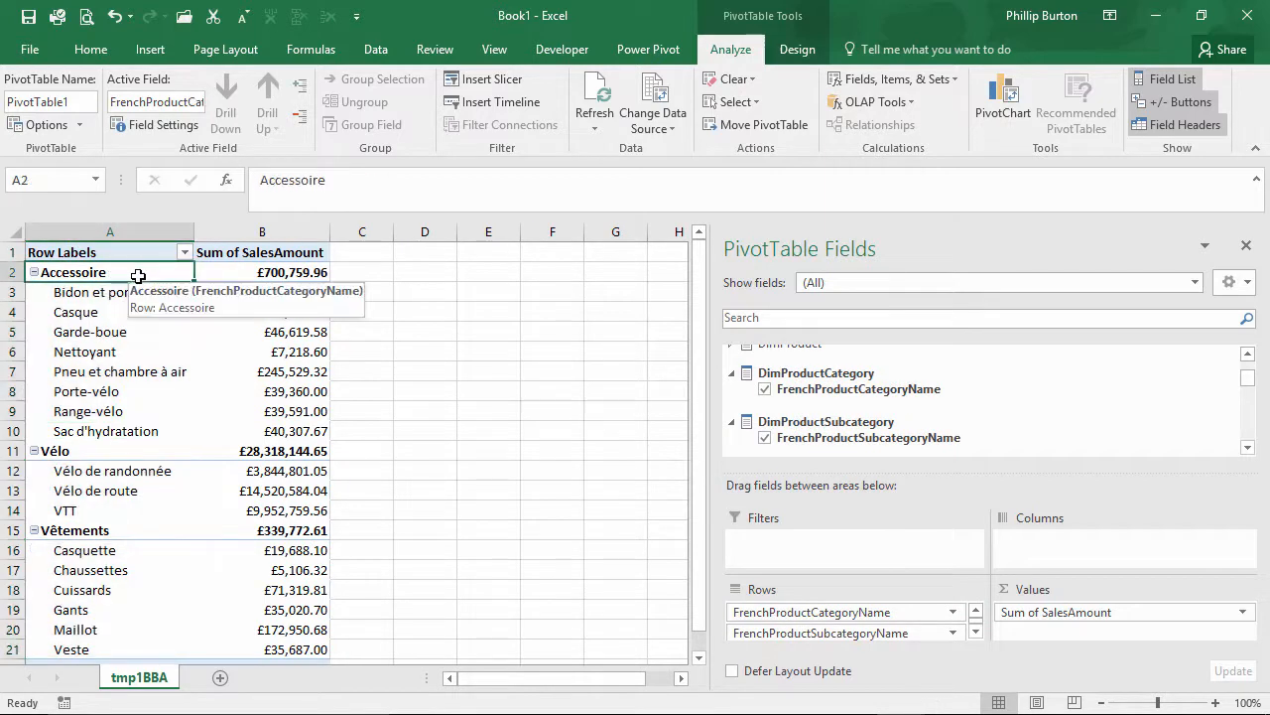
{"action": "left_click", "coordinate": [288, 332]}
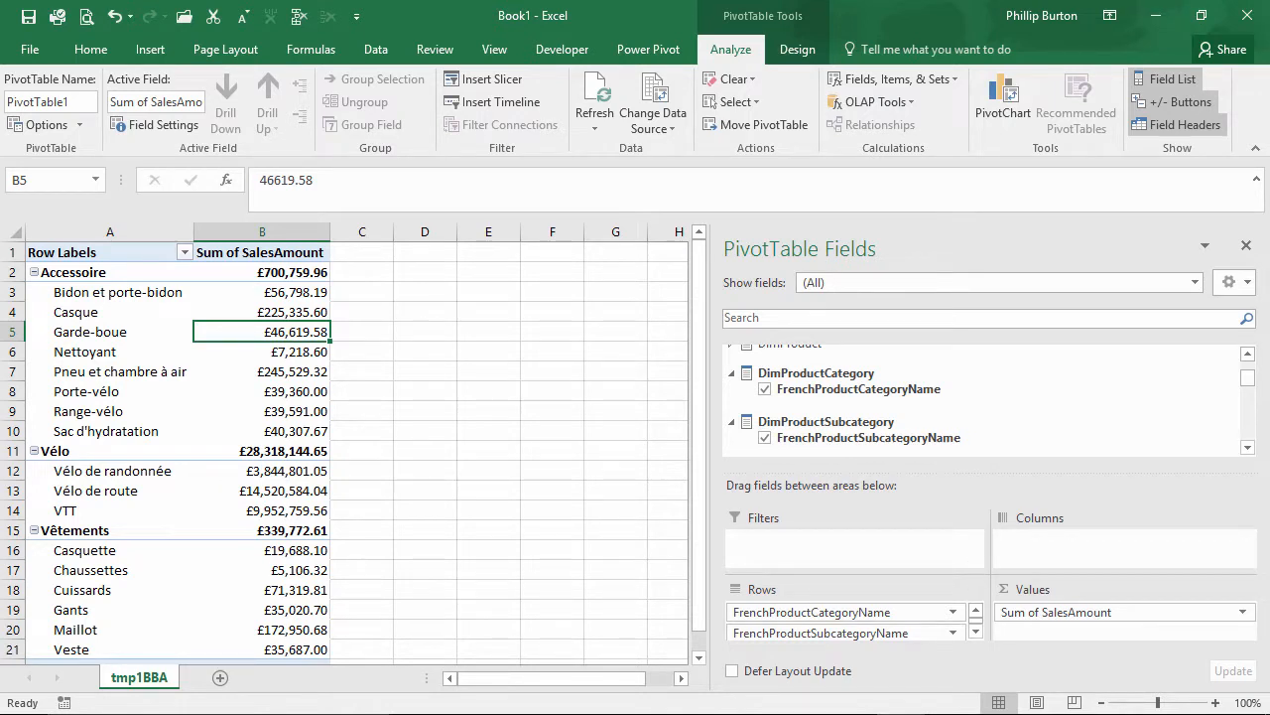
Step: Switch to Visual Studio and examine the commands available for the hidden ShipDateKey column of FactInternetSales
{"action": "key", "text": "alt+Tab"}
{"action": "left_click", "coordinate": [336, 161]}
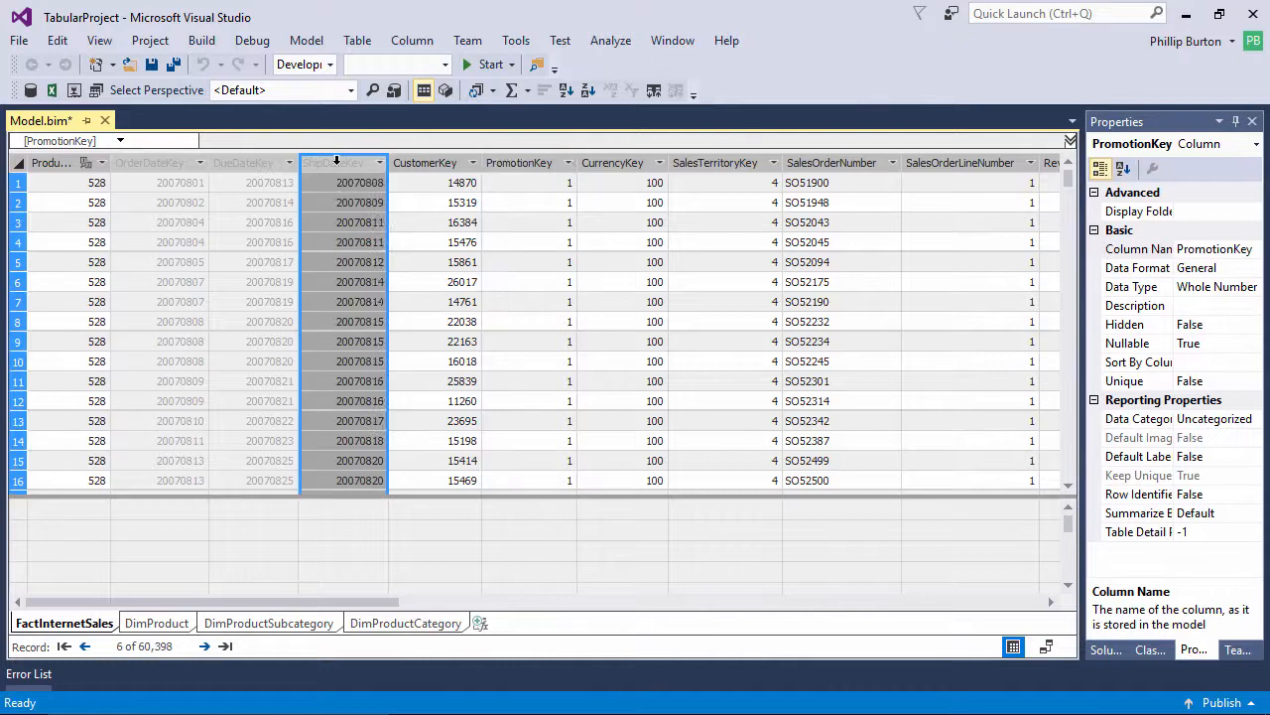
{"action": "right_click", "coordinate": [336, 162]}
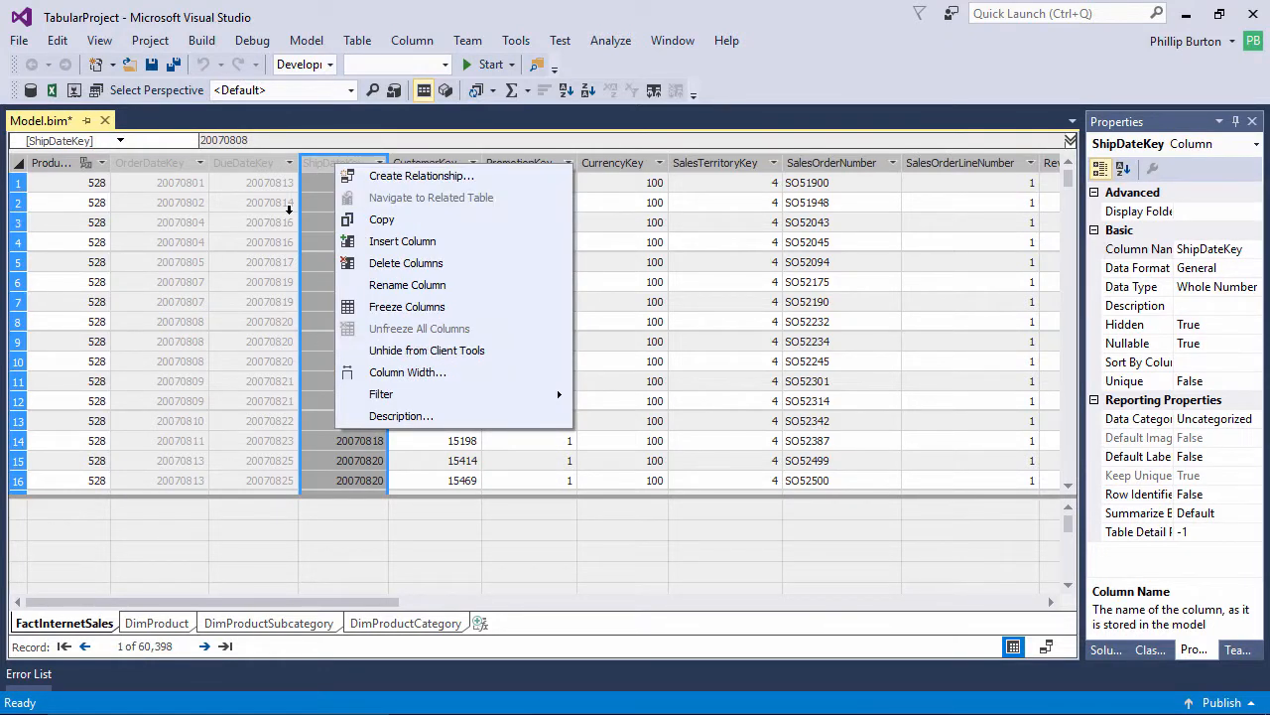
{"action": "left_click", "coordinate": [287, 221]}
Step: Select the English perspective and view the DimProductSubcategory table in it
{"action": "left_click", "coordinate": [349, 95]}
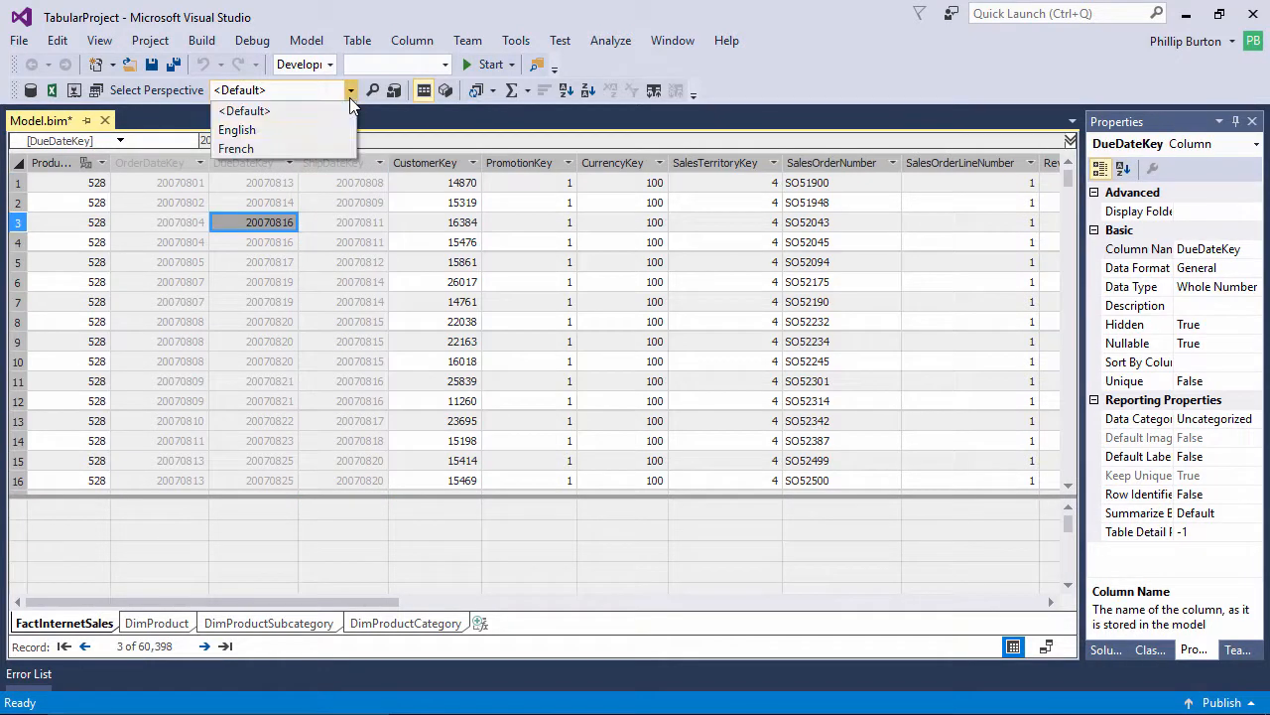
{"action": "left_click", "coordinate": [293, 130]}
{"action": "left_click", "coordinate": [157, 623]}
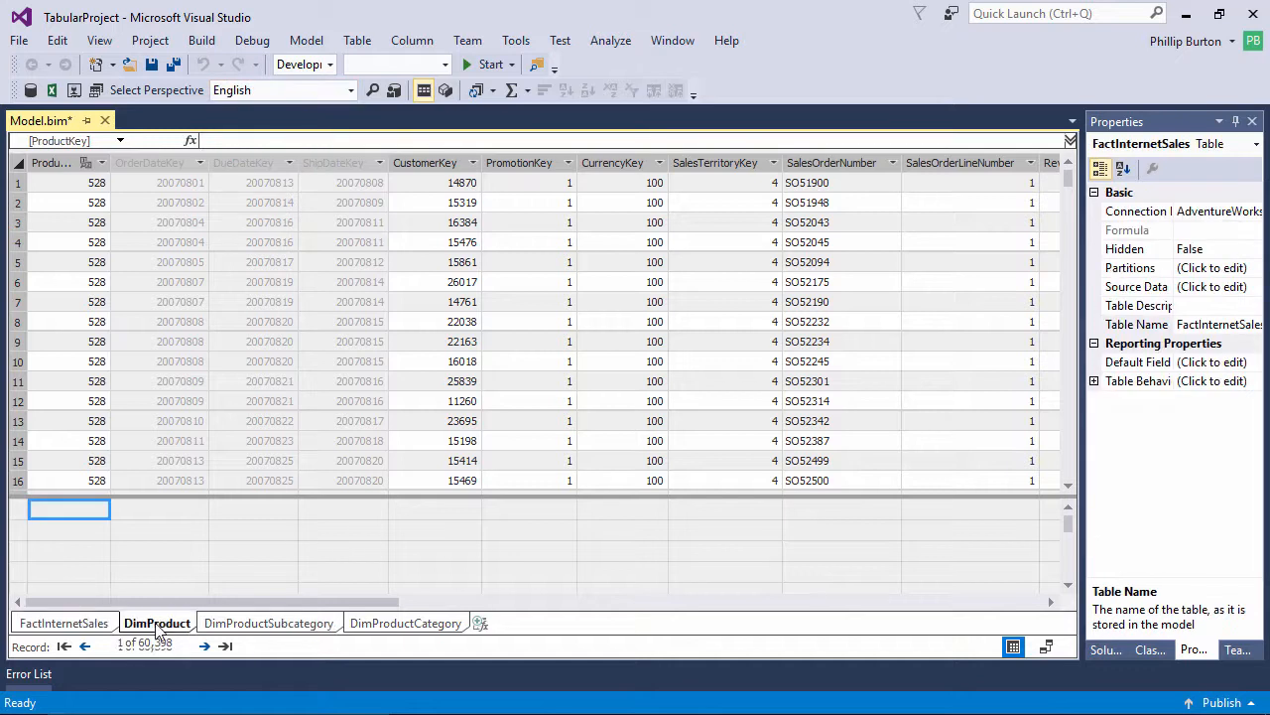
{"action": "left_click", "coordinate": [285, 625]}
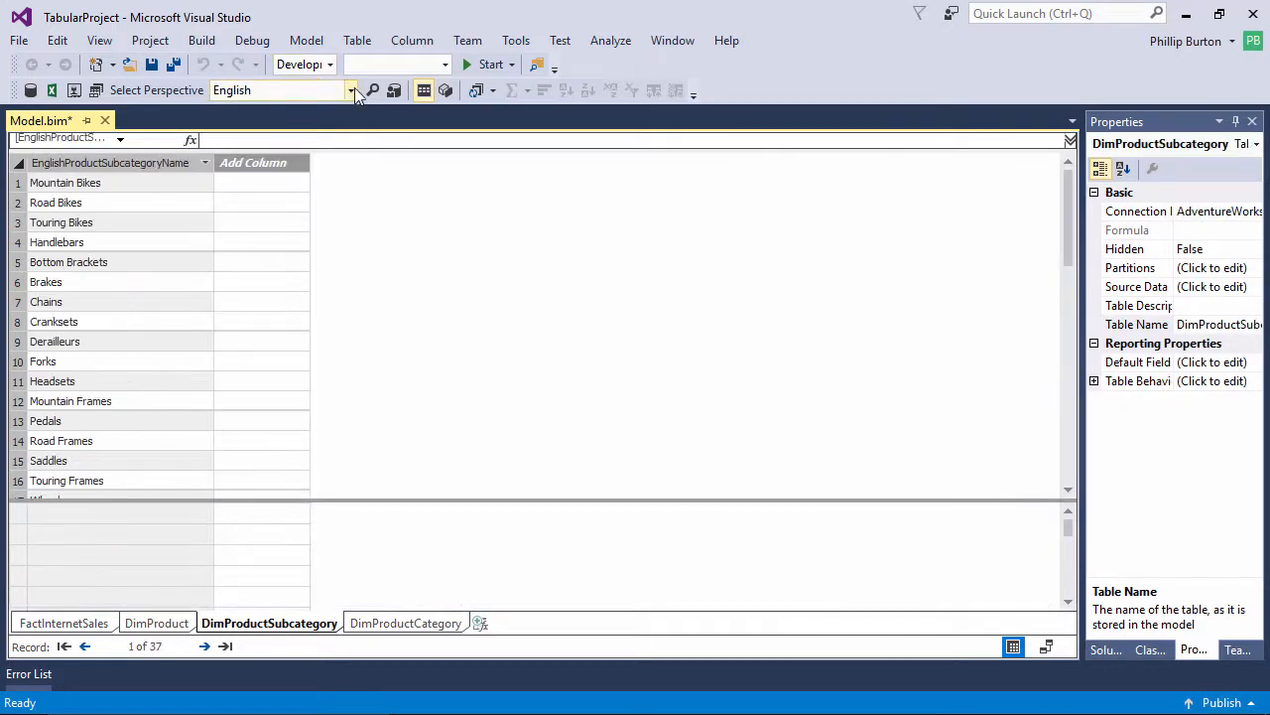
Step: Compare DimProductSubcategory in the French, default and English perspectives, ending on the default perspective
{"action": "left_click", "coordinate": [351, 90]}
{"action": "left_click", "coordinate": [298, 134]}
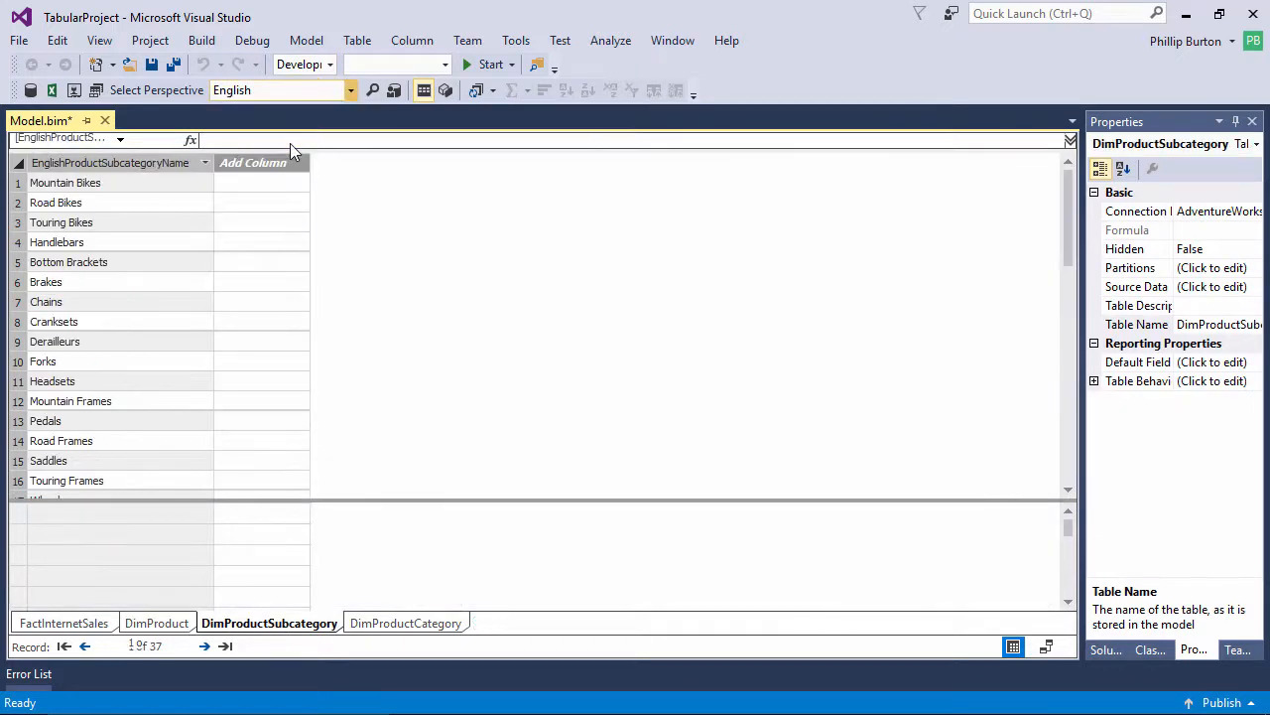
{"action": "left_click", "coordinate": [350, 90]}
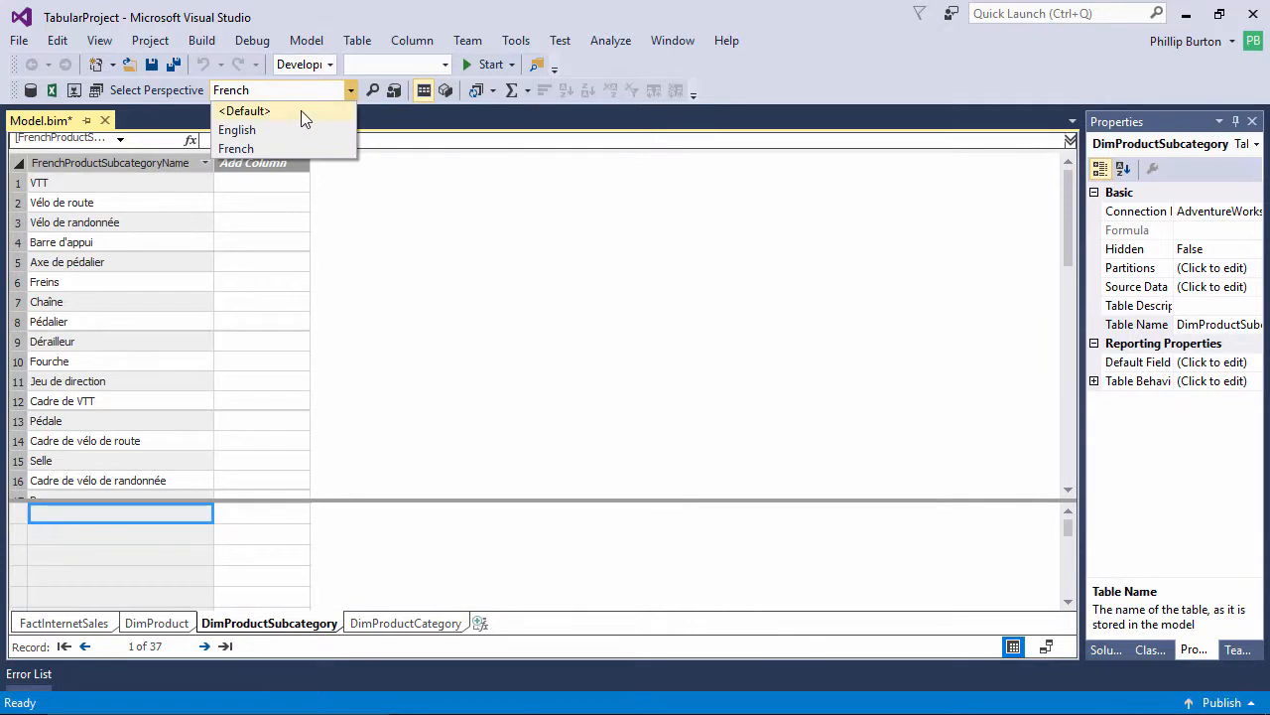
{"action": "left_click", "coordinate": [305, 115]}
{"action": "left_click", "coordinate": [335, 95]}
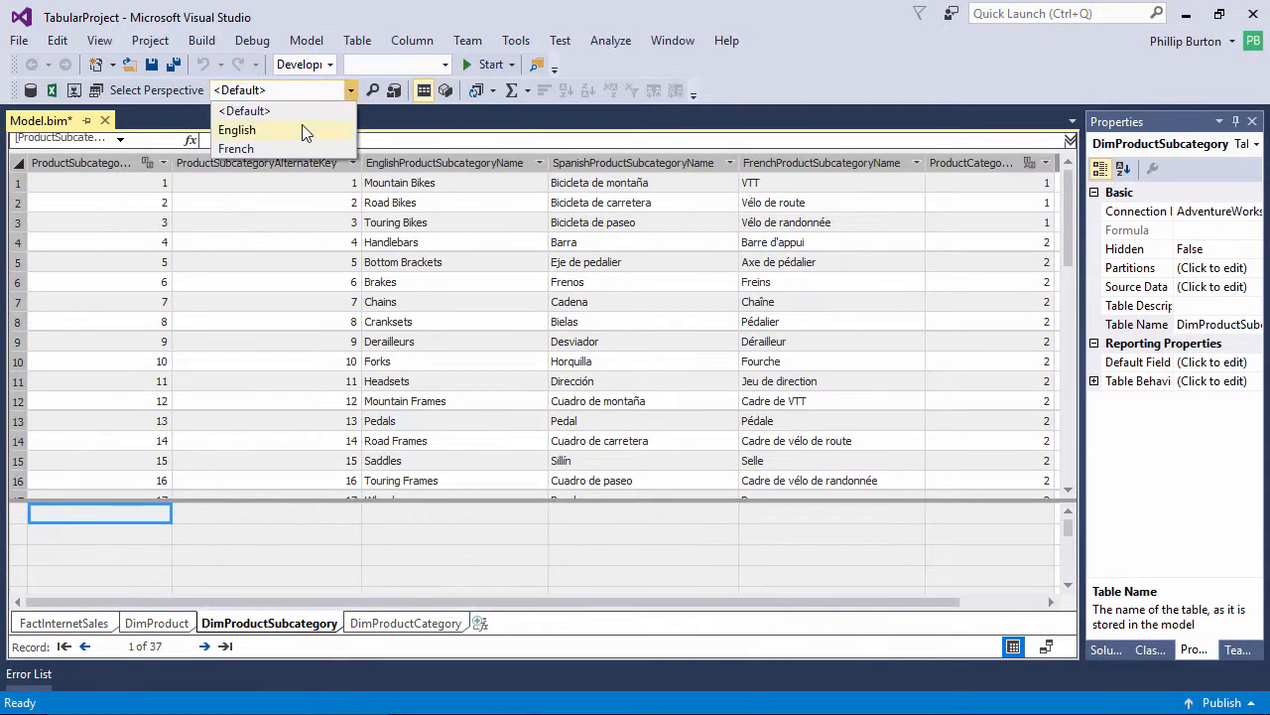
{"action": "left_click", "coordinate": [305, 132]}
{"action": "left_click", "coordinate": [350, 91]}
{"action": "left_click", "coordinate": [311, 148]}
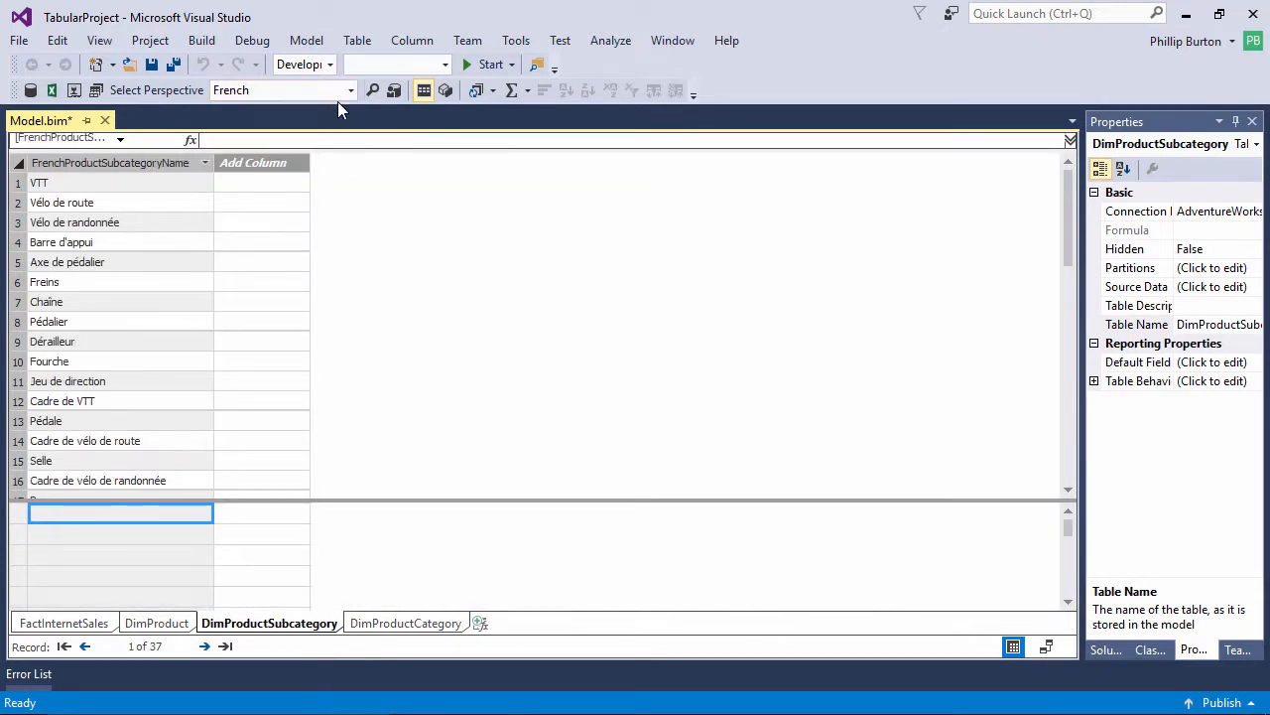
{"action": "left_click", "coordinate": [350, 90]}
{"action": "left_click", "coordinate": [294, 114]}
{"action": "left_click", "coordinate": [107, 288]}
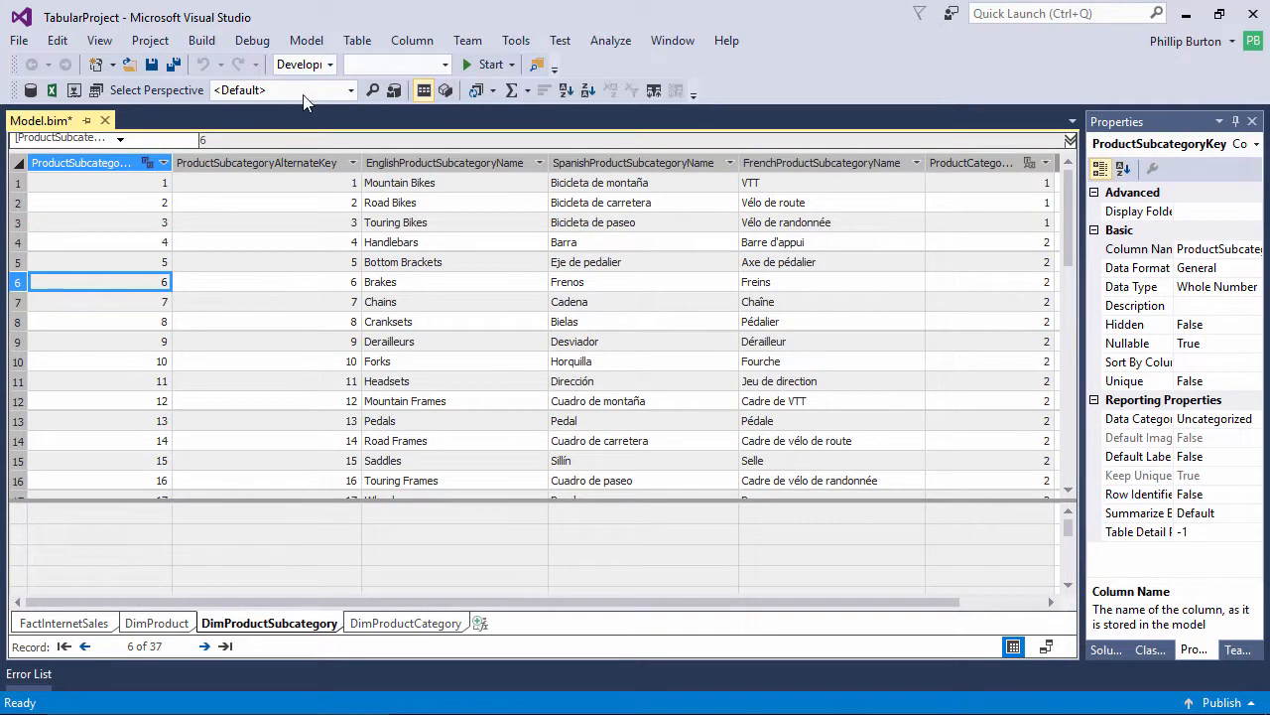
Step: Apply the English perspective to the model using the perspective selection command next to Create and Manage
{"action": "left_click", "coordinate": [306, 41]}
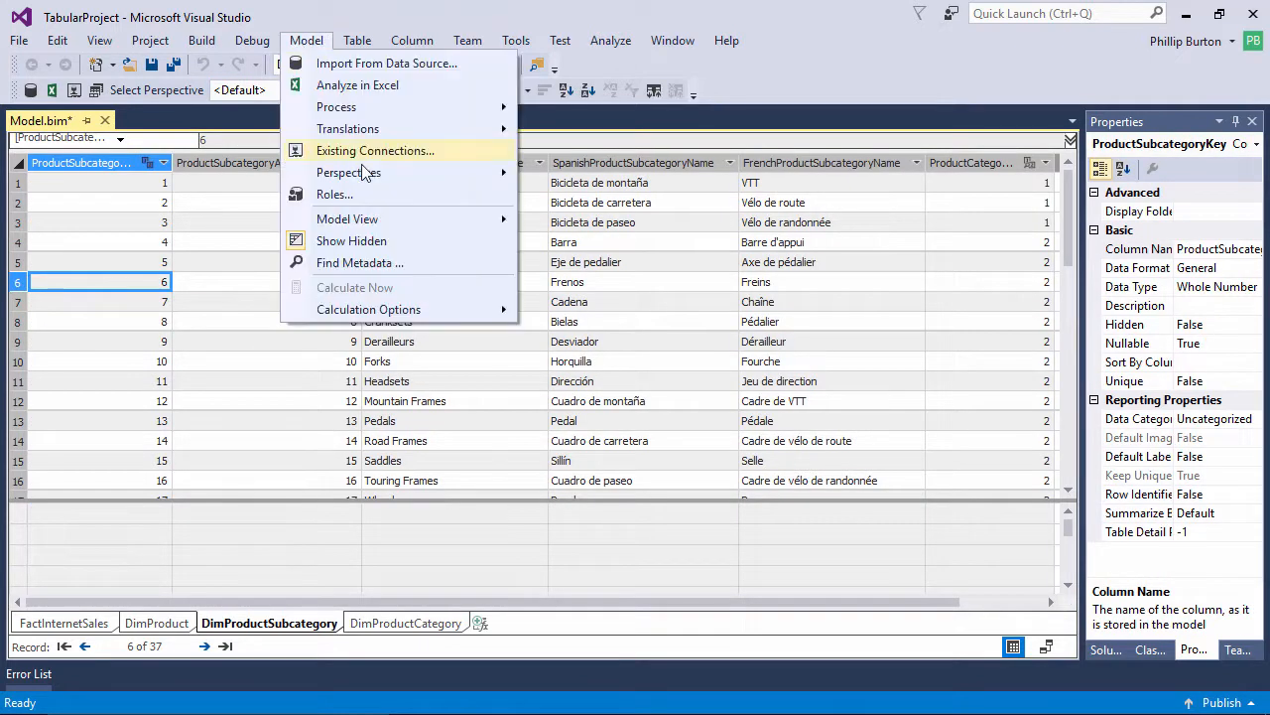
{"action": "mouse_move", "coordinate": [369, 177]}
{"action": "mouse_move", "coordinate": [632, 205]}
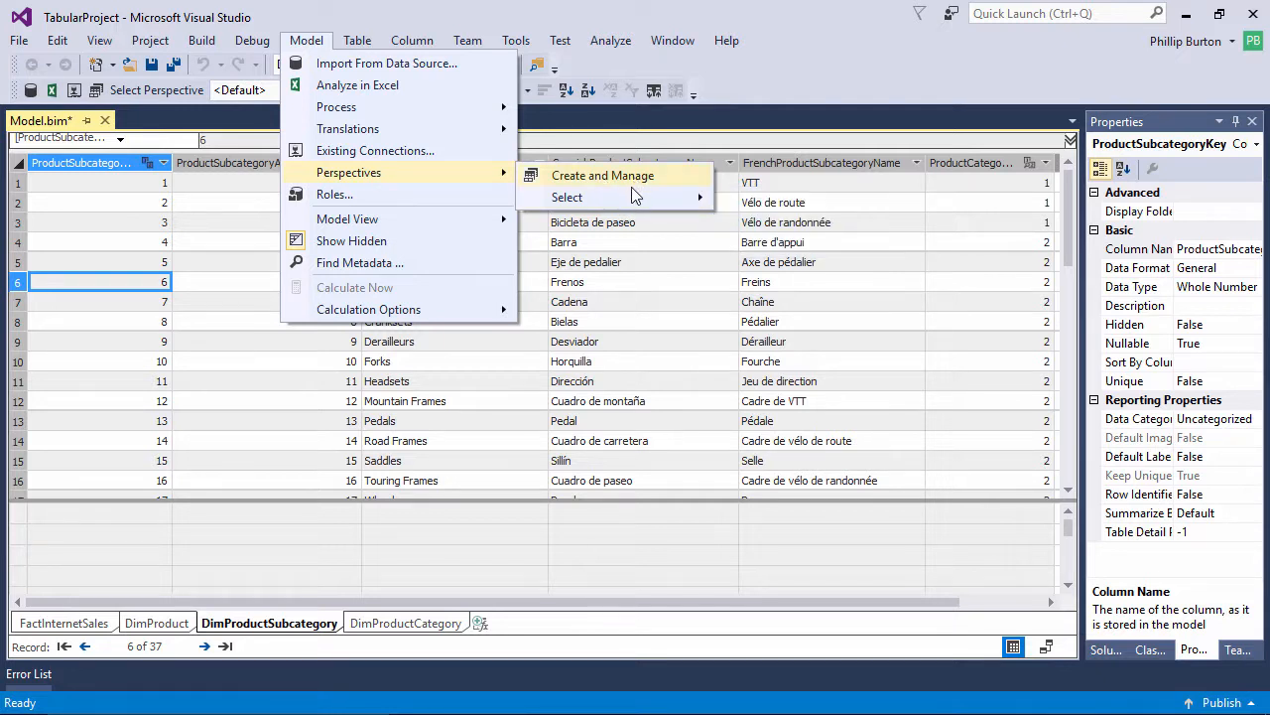
{"action": "left_click", "coordinate": [765, 221]}
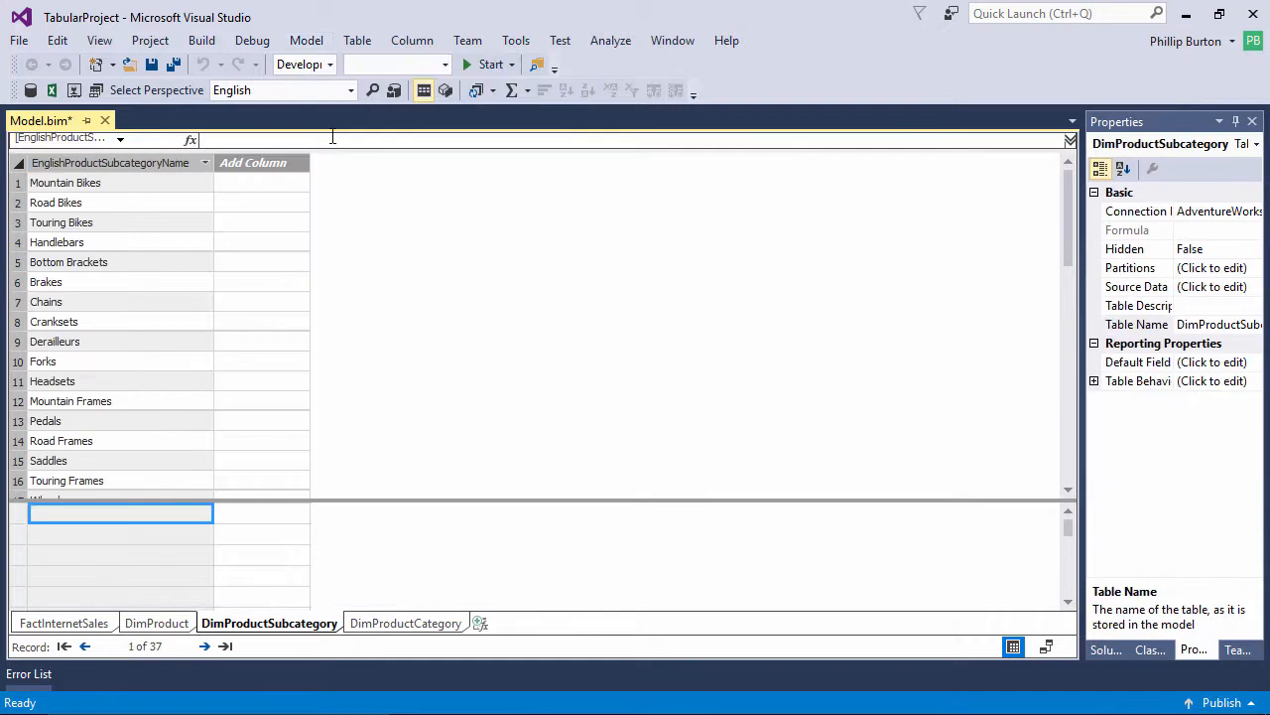
Step: View DimProductSubcategory in the French perspective and return to the default perspective
{"action": "left_click", "coordinate": [353, 90]}
{"action": "left_click", "coordinate": [248, 148]}
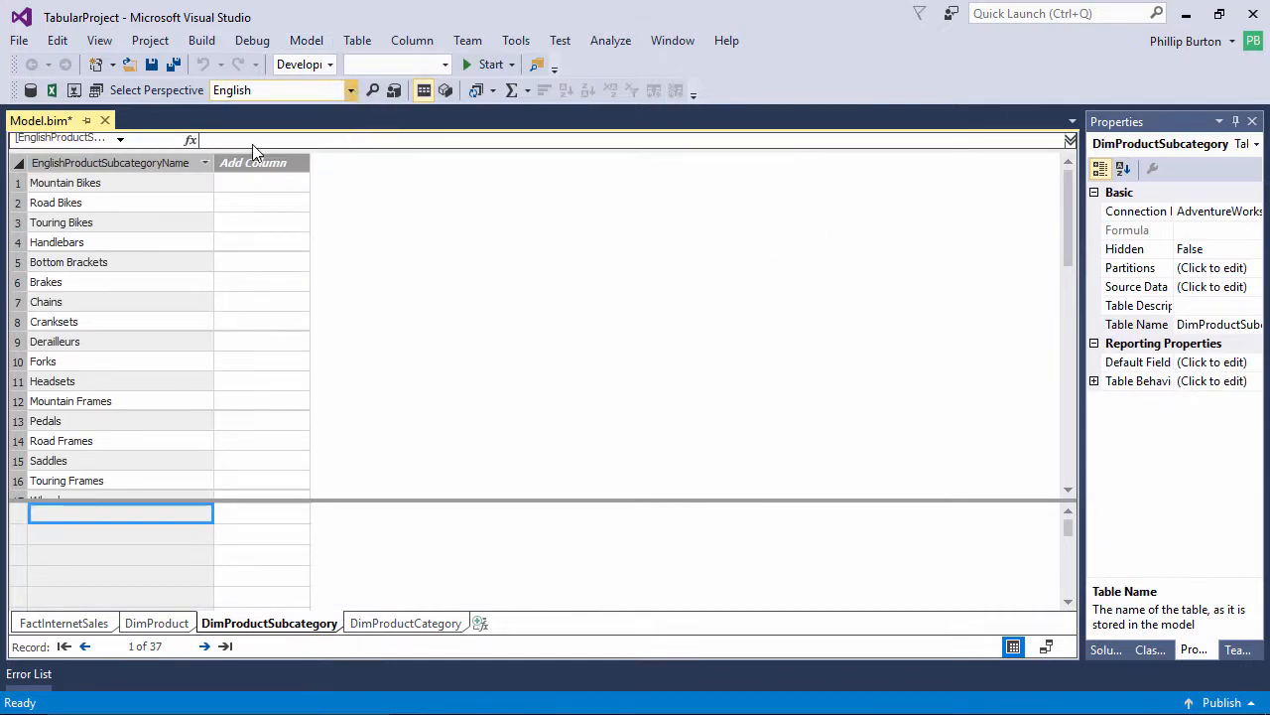
{"action": "left_click", "coordinate": [351, 90]}
{"action": "left_click", "coordinate": [327, 106]}
{"action": "left_click", "coordinate": [269, 229]}
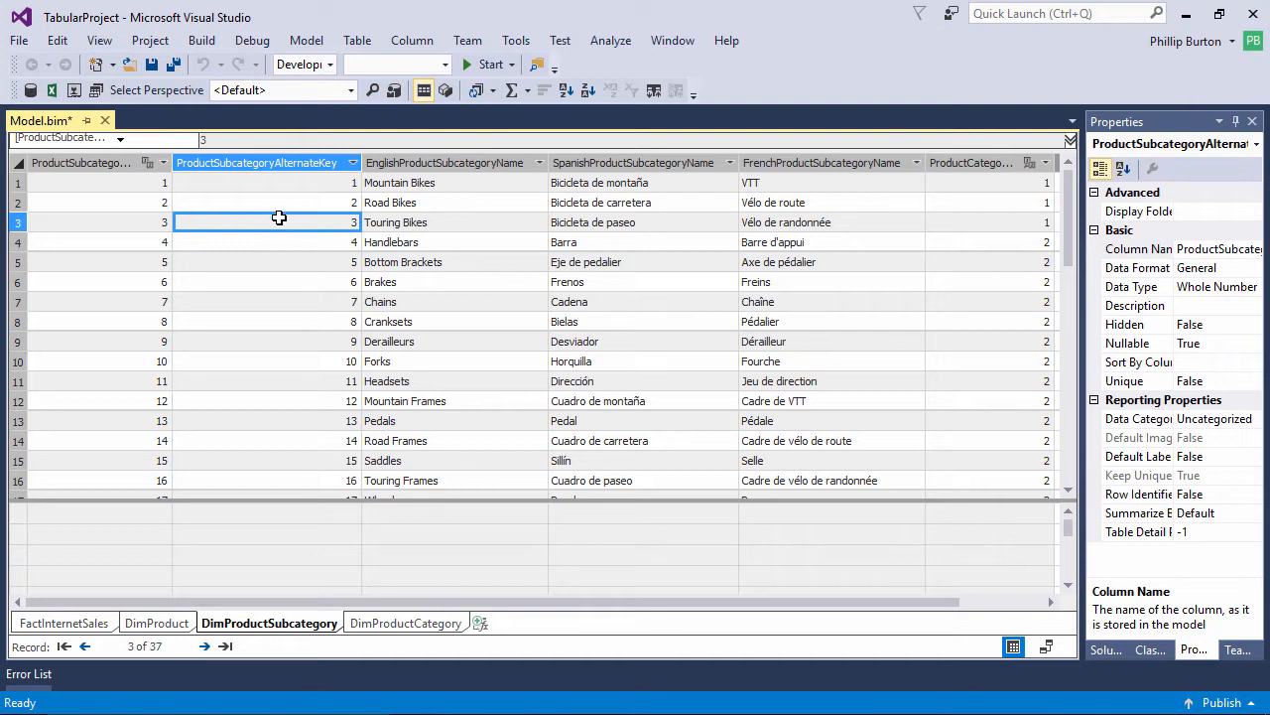
Step: Switch to Power Pivot for Excel and create a perspective named English that includes all tables
{"action": "mouse_move", "coordinate": [903, 706]}
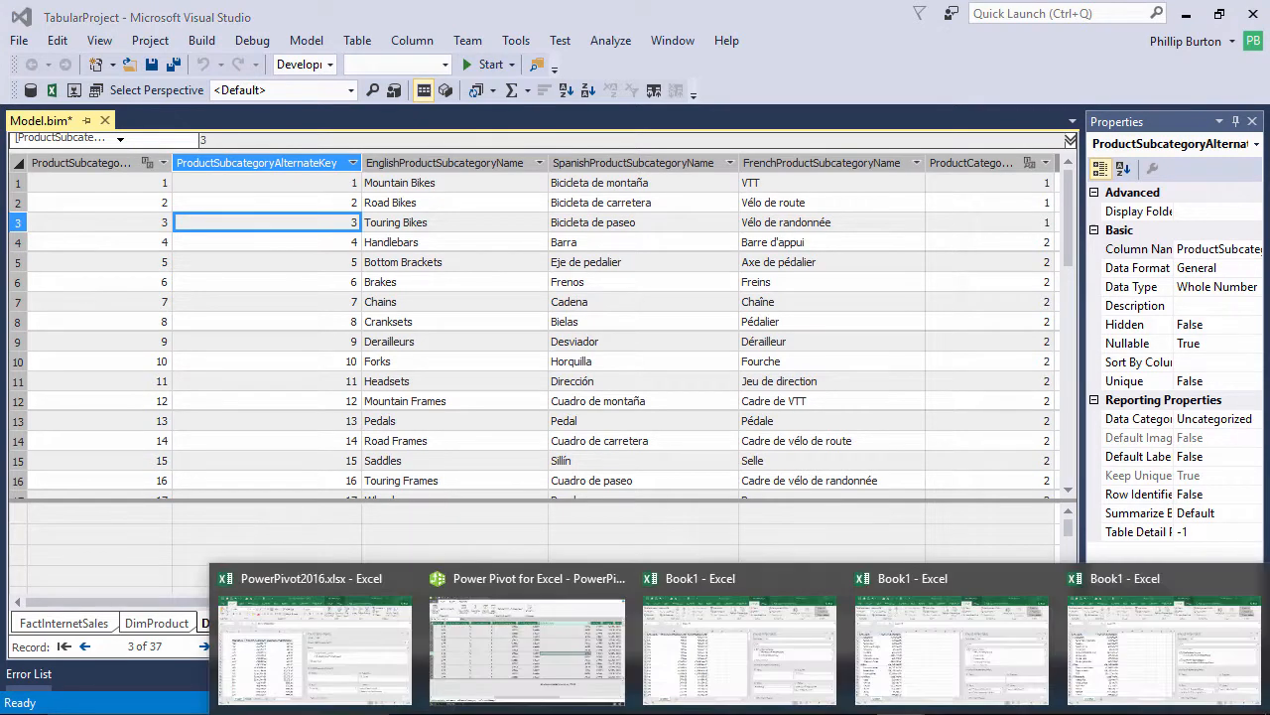
{"action": "left_click", "coordinate": [523, 621]}
{"action": "left_click", "coordinate": [316, 348]}
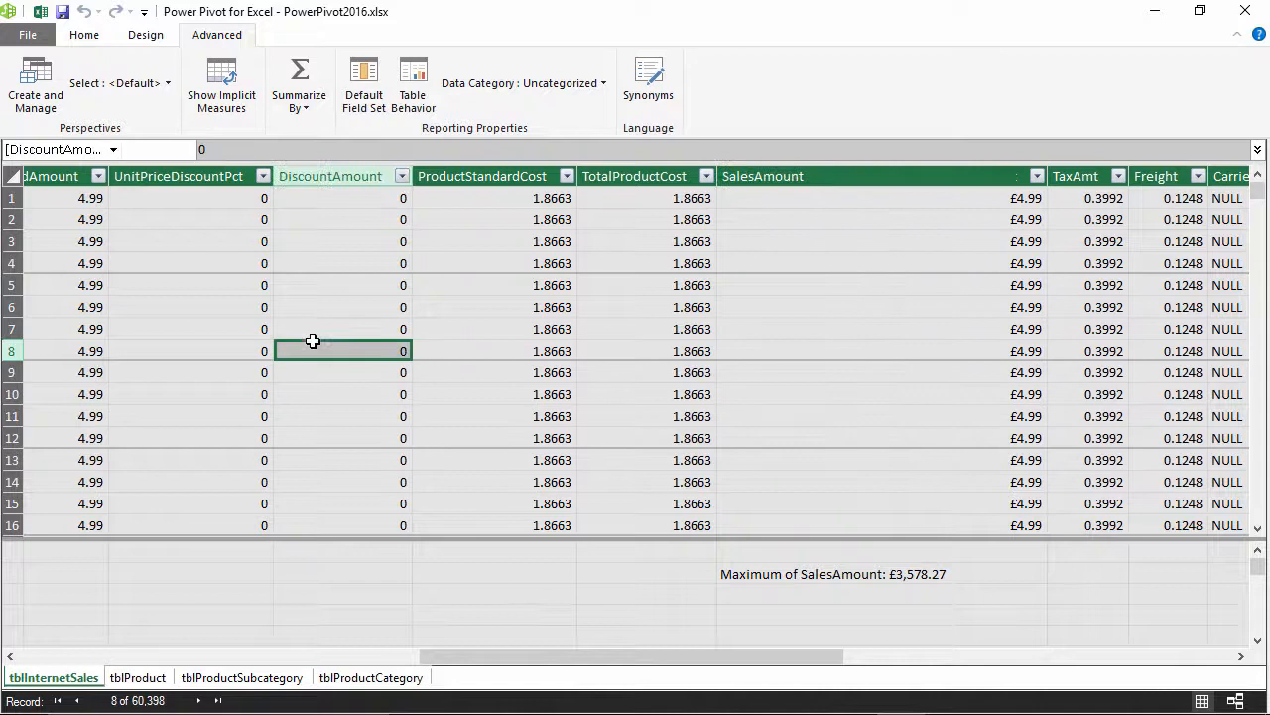
{"action": "left_click", "coordinate": [38, 87]}
{"action": "left_click", "coordinate": [365, 200]}
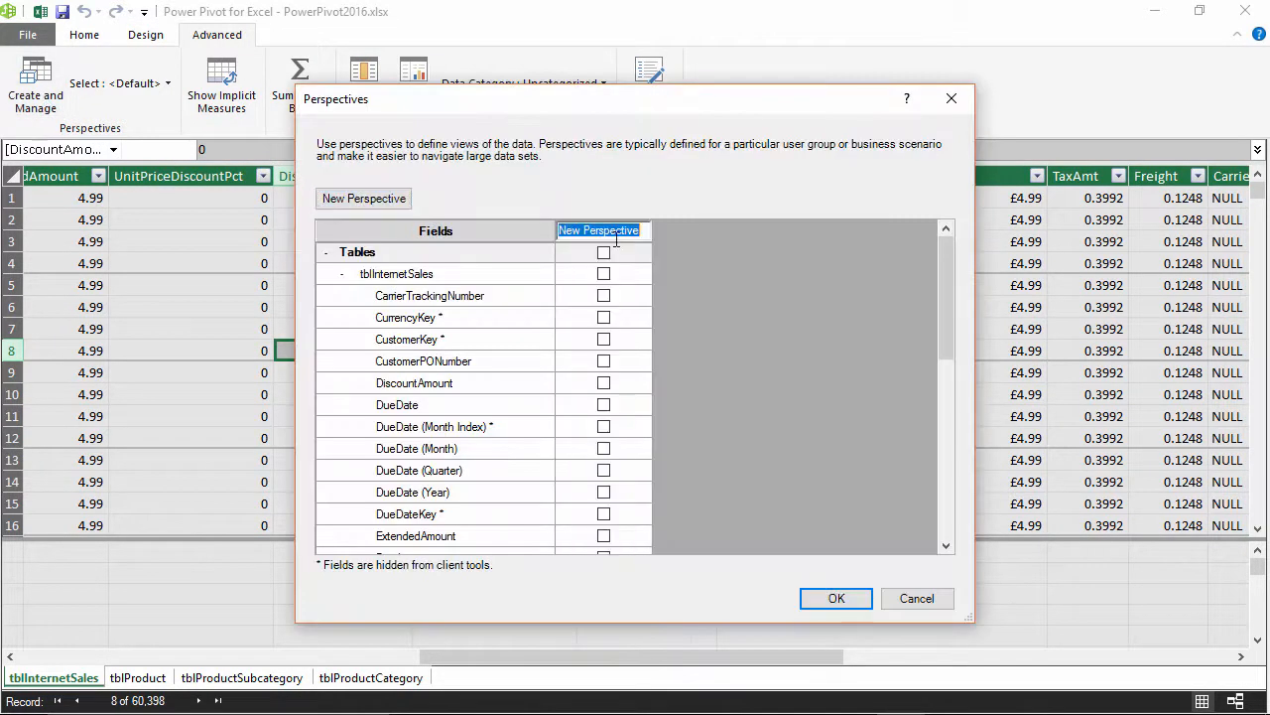
{"action": "type", "text": "English"}
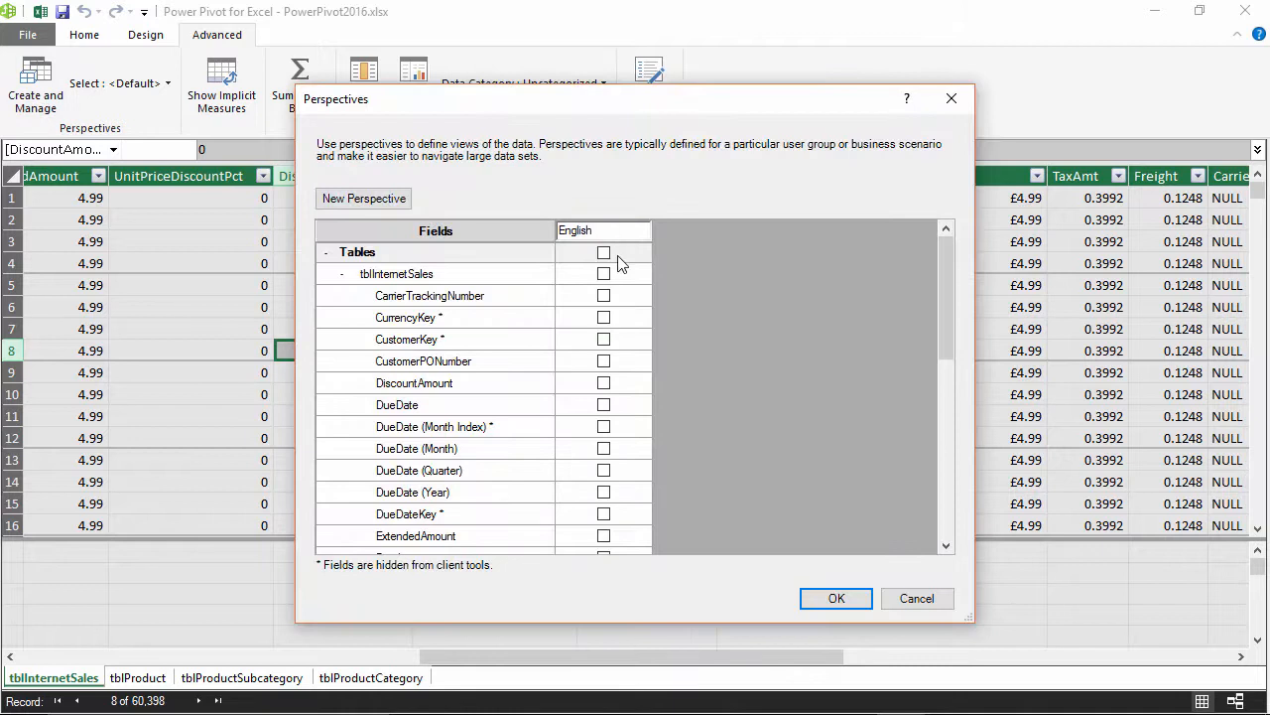
{"action": "left_click", "coordinate": [604, 253]}
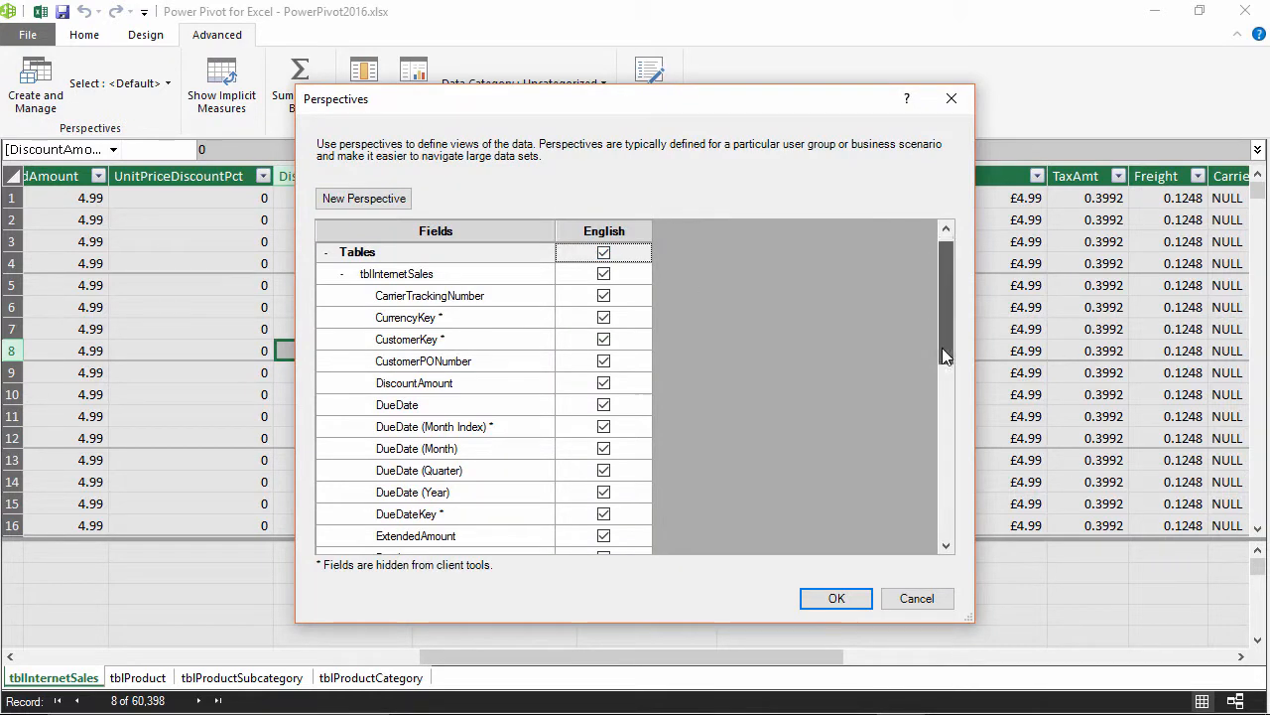
Step: Exclude FrenchProductCategoryName, ProductCategoryAlternateKey, ProductCategoryKey and SpanishProductCategoryName of tblProductCategory from the English perspective
{"action": "left_click_drag", "start_coordinate": [945, 355], "coordinate": [928, 536]}
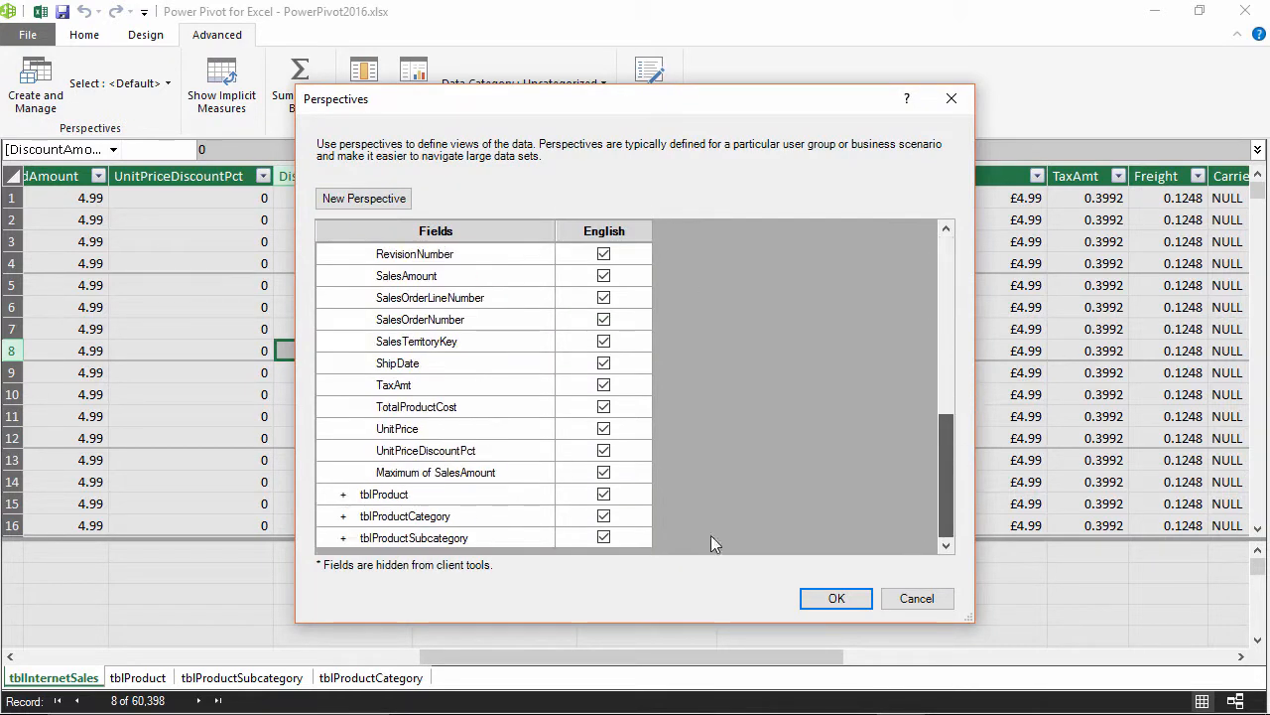
{"action": "left_click", "coordinate": [343, 517]}
{"action": "scroll", "coordinate": [946, 530], "scroll_direction": "down", "scroll_amount": 2}
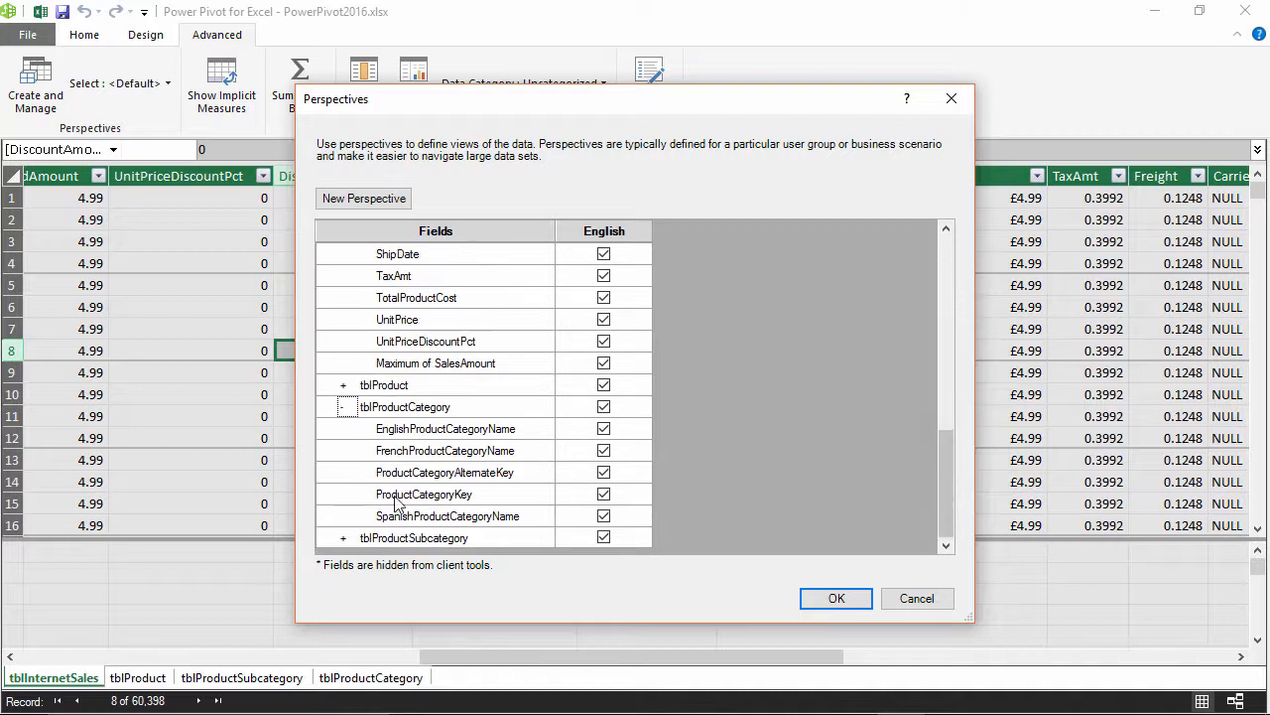
{"action": "left_click", "coordinate": [338, 539]}
{"action": "scroll", "coordinate": [950, 517], "scroll_direction": "down", "scroll_amount": 2}
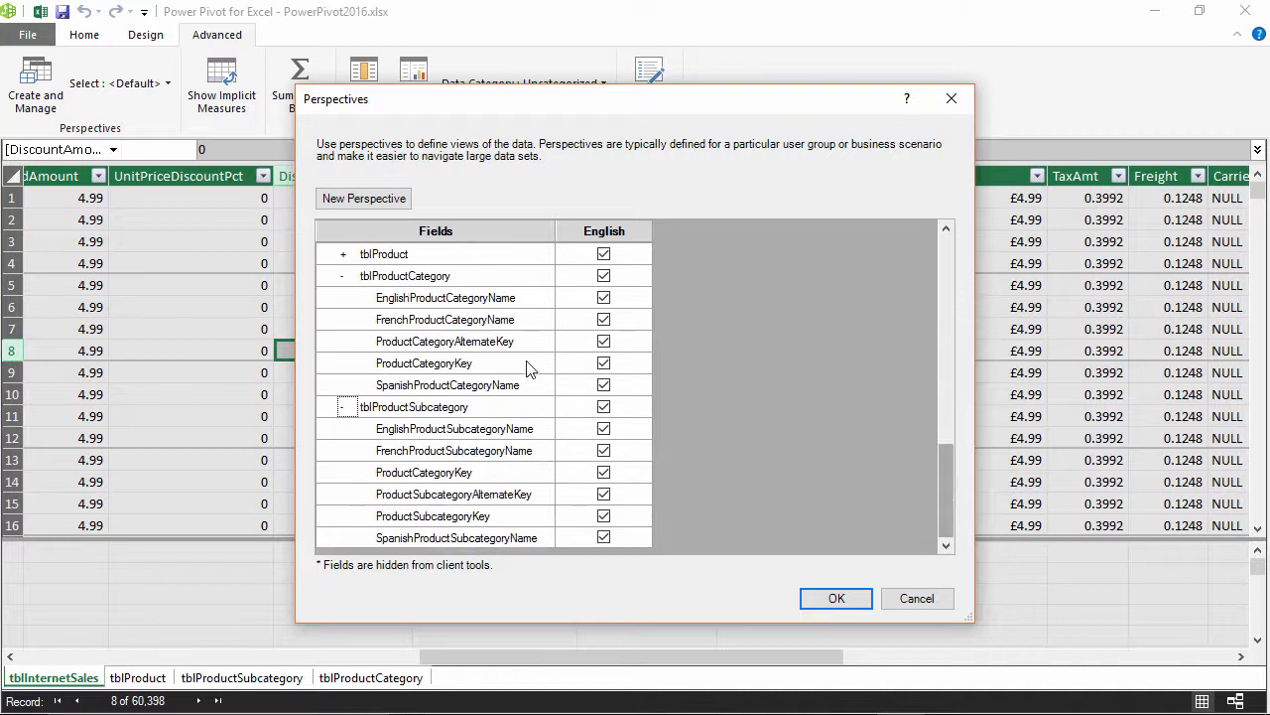
{"action": "left_click", "coordinate": [604, 319]}
{"action": "left_click", "coordinate": [604, 341]}
{"action": "left_click", "coordinate": [603, 363]}
{"action": "left_click", "coordinate": [604, 384]}
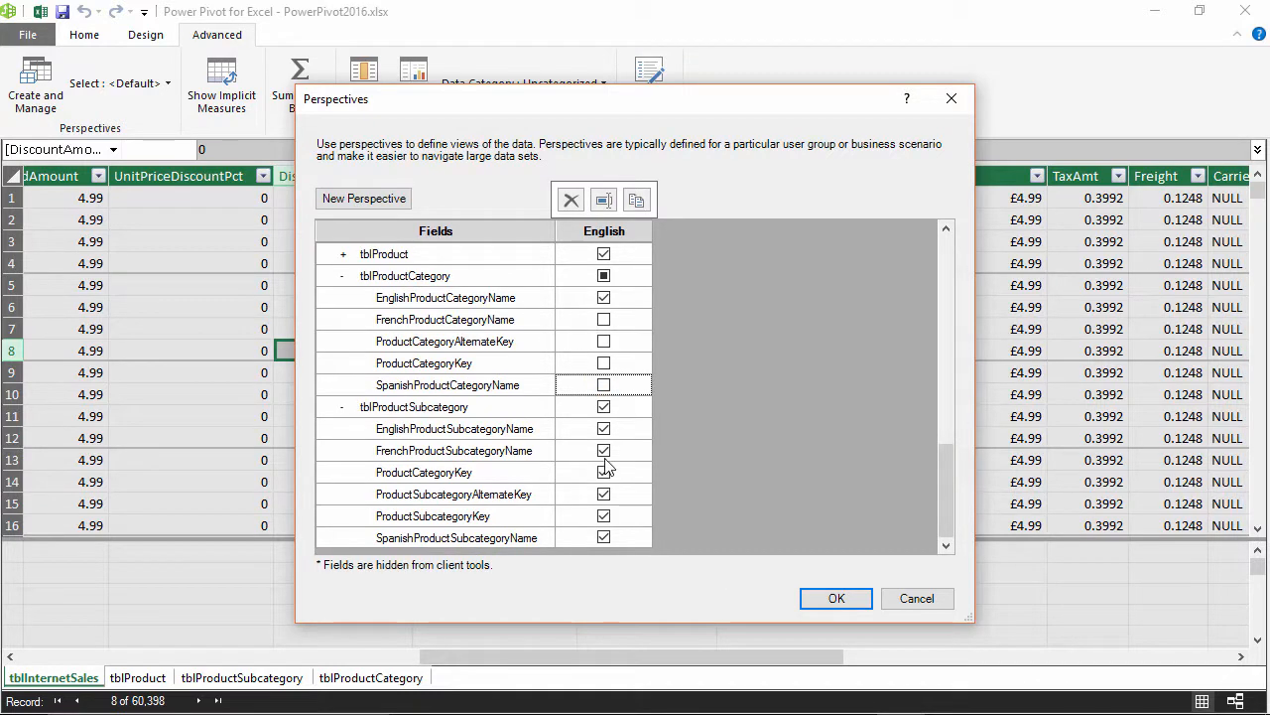
Step: Exclude FrenchProductSubcategoryName, ProductCategoryKey, ProductSubcategoryAlternateKey, ProductSubcategoryKey and SpanishProductSubcategoryName of tblProductSubcategory from the English perspective and save the perspective
{"action": "left_click", "coordinate": [603, 450]}
{"action": "left_click", "coordinate": [604, 471]}
{"action": "left_click", "coordinate": [603, 493]}
{"action": "left_click", "coordinate": [604, 515]}
{"action": "left_click", "coordinate": [603, 537]}
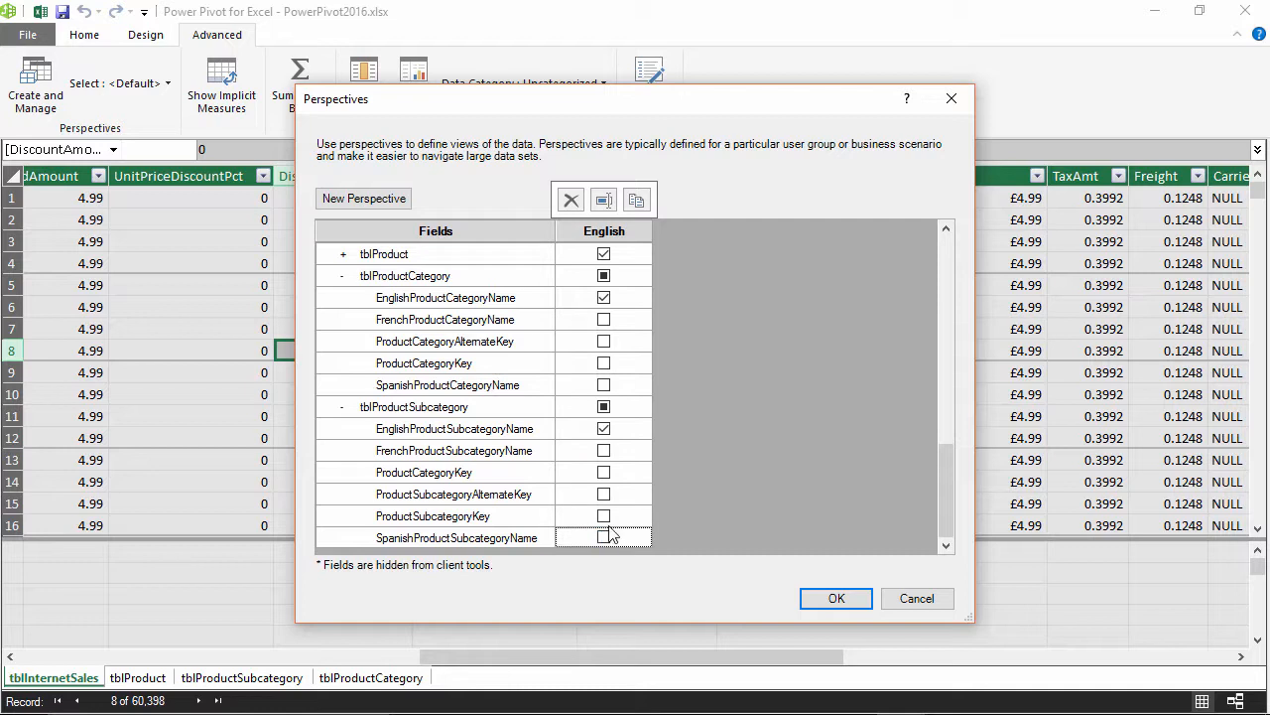
{"action": "left_click", "coordinate": [857, 604]}
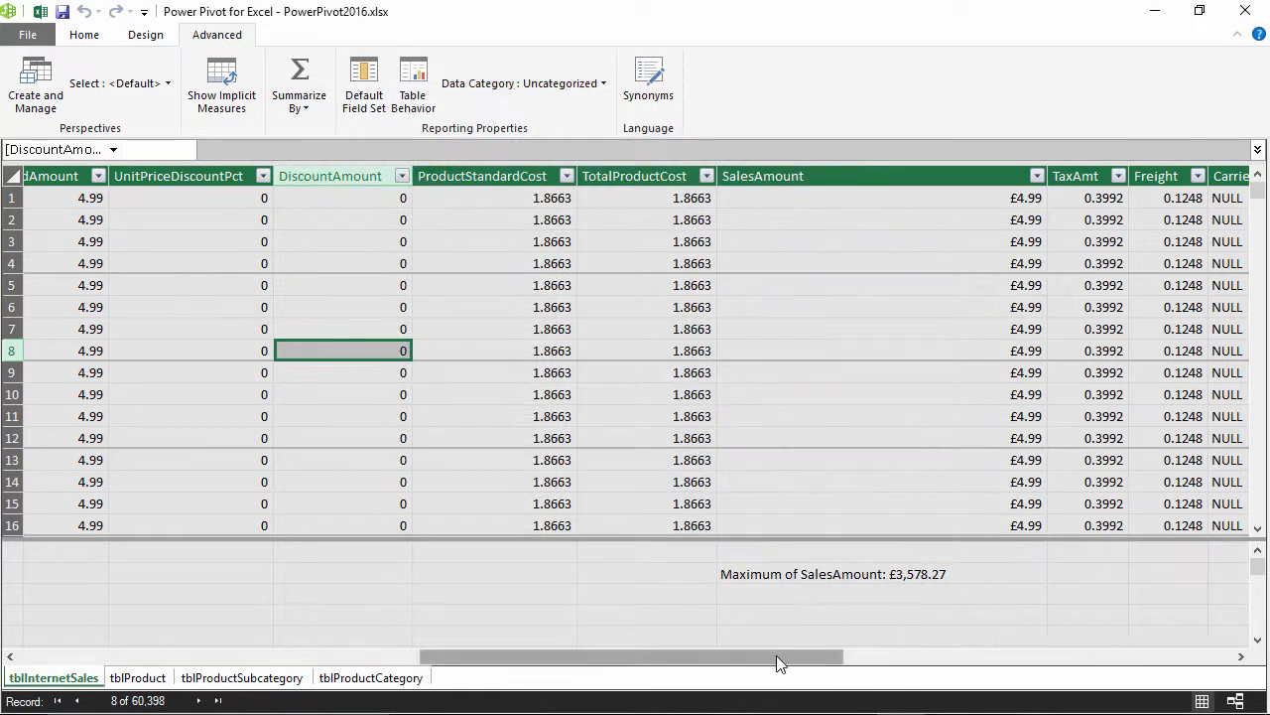
Step: Create an Excel PivotTable from the Power Pivot data model on a new worksheet
{"action": "left_click_drag", "start_coordinate": [777, 661], "coordinate": [376, 661]}
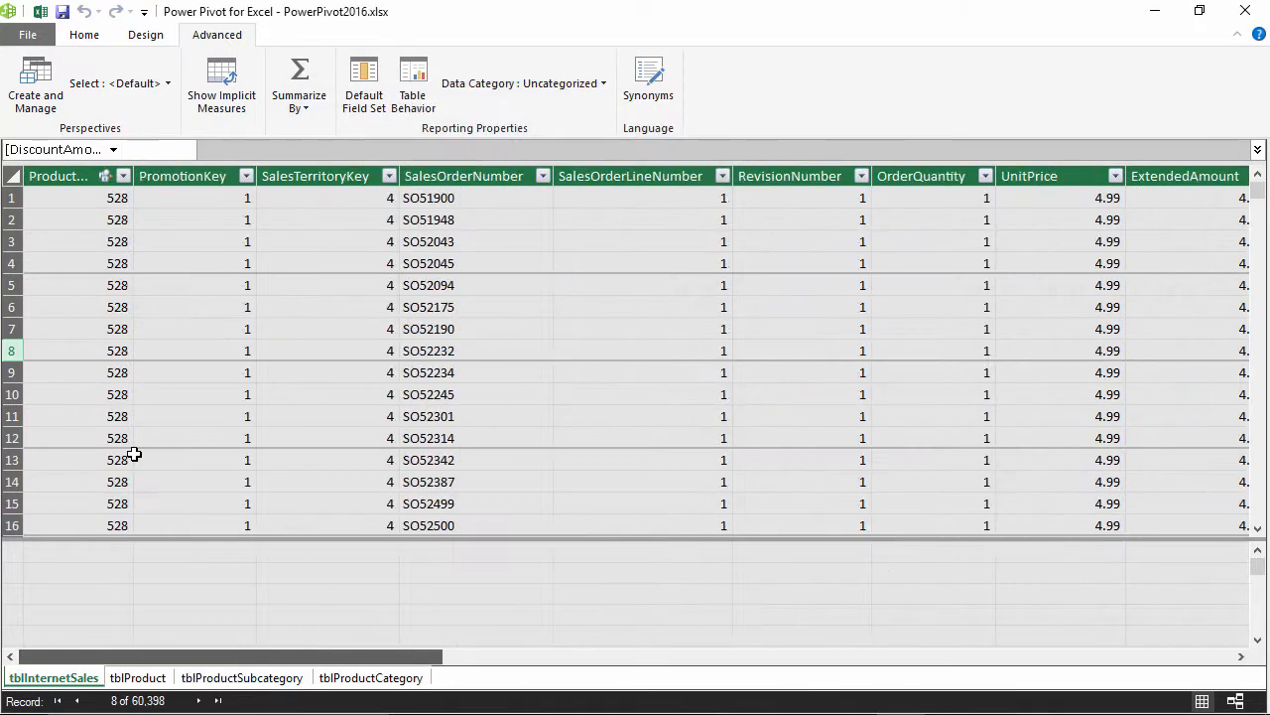
{"action": "left_click", "coordinate": [98, 38]}
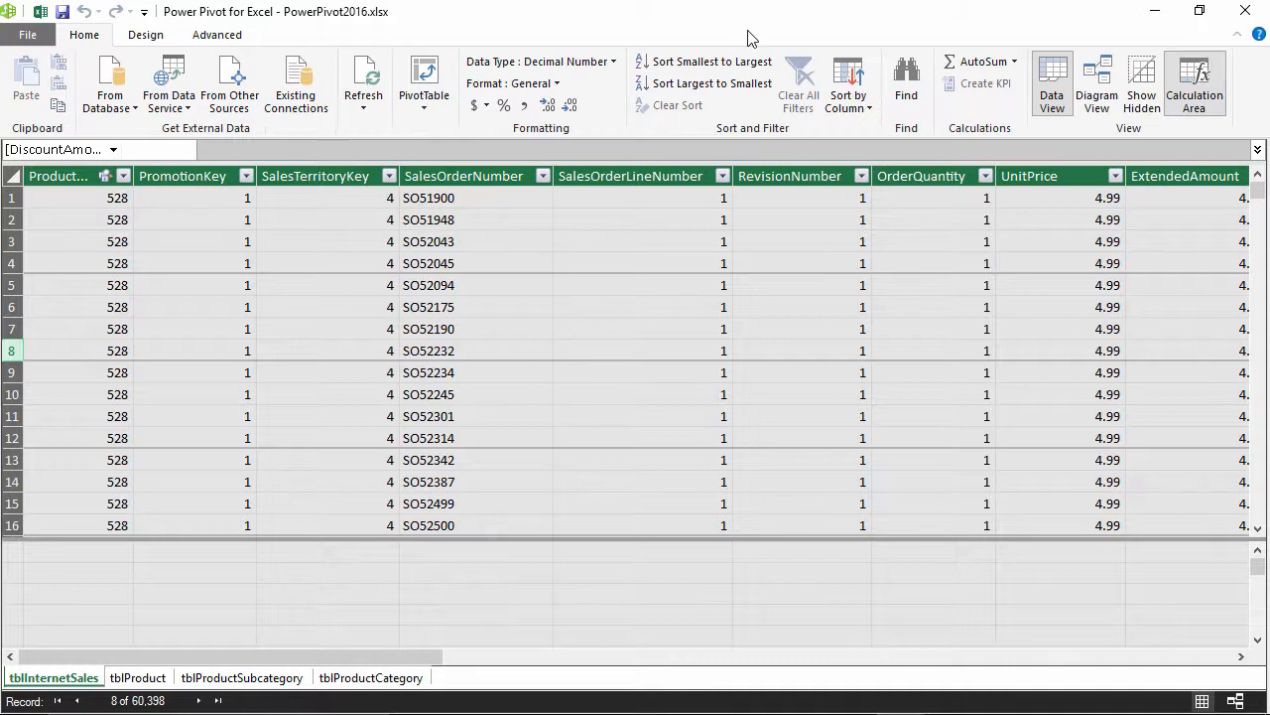
{"action": "left_click", "coordinate": [424, 101]}
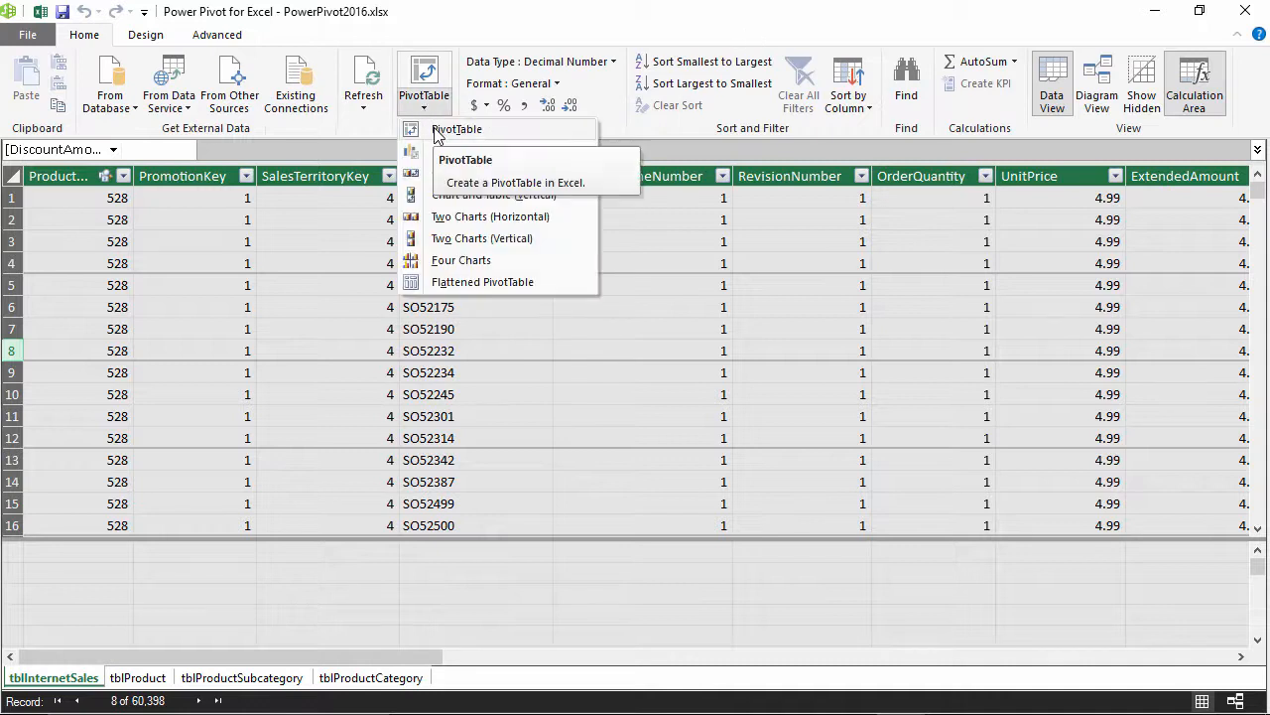
{"action": "left_click", "coordinate": [437, 130]}
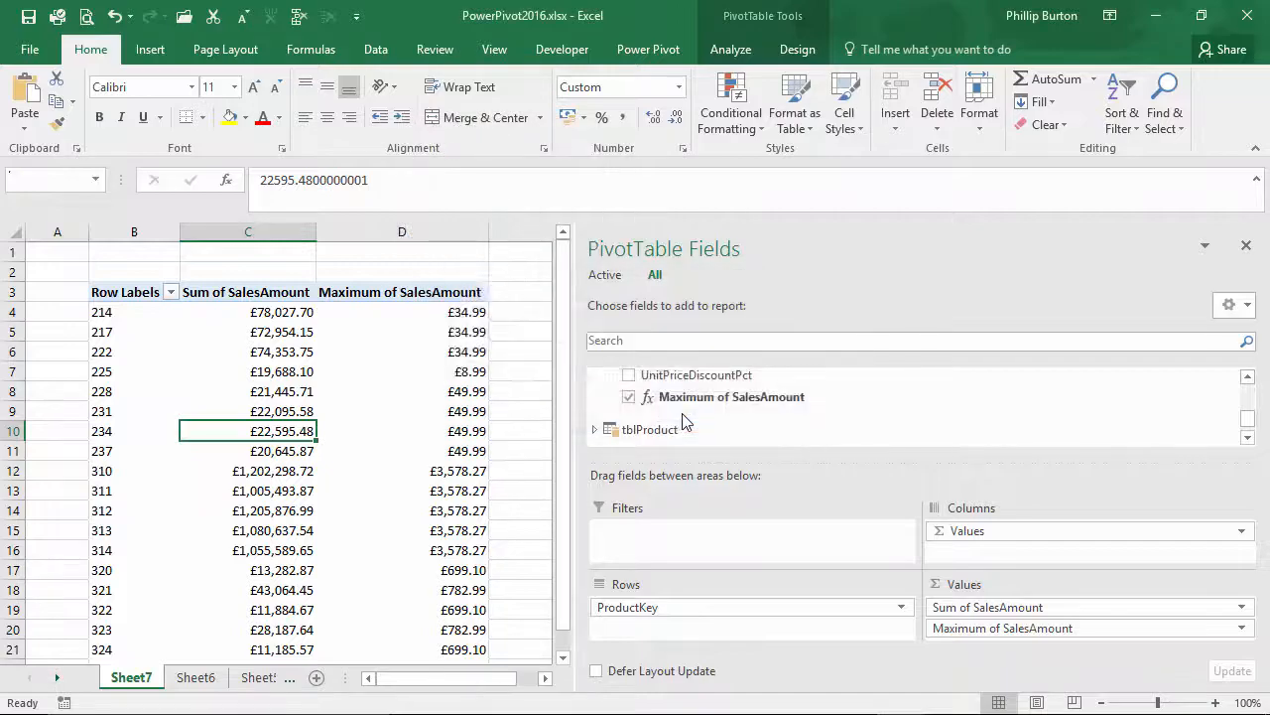
{"action": "left_click", "coordinate": [260, 389]}
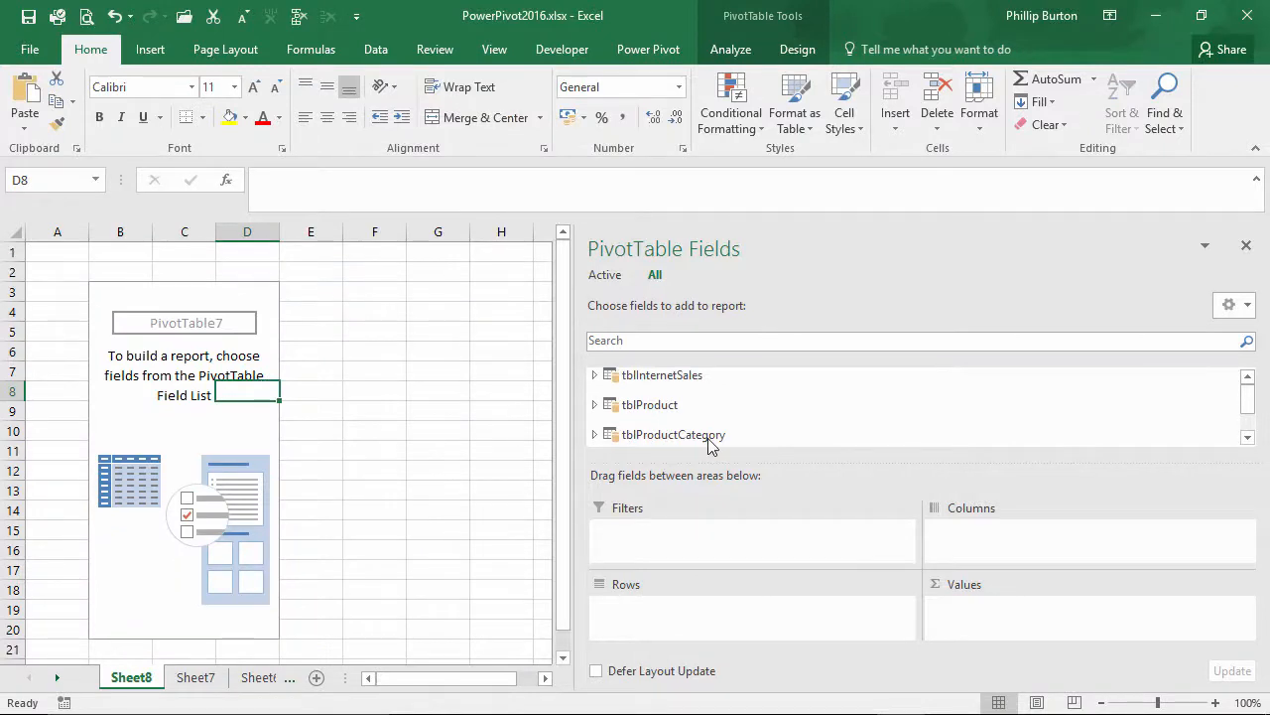
Step: Expand tblProductCategory in the PivotTable field list and check the PivotTable tools and field list layout options for a perspective choice
{"action": "scroll", "coordinate": [1253, 406], "scroll_direction": "down", "scroll_amount": 1}
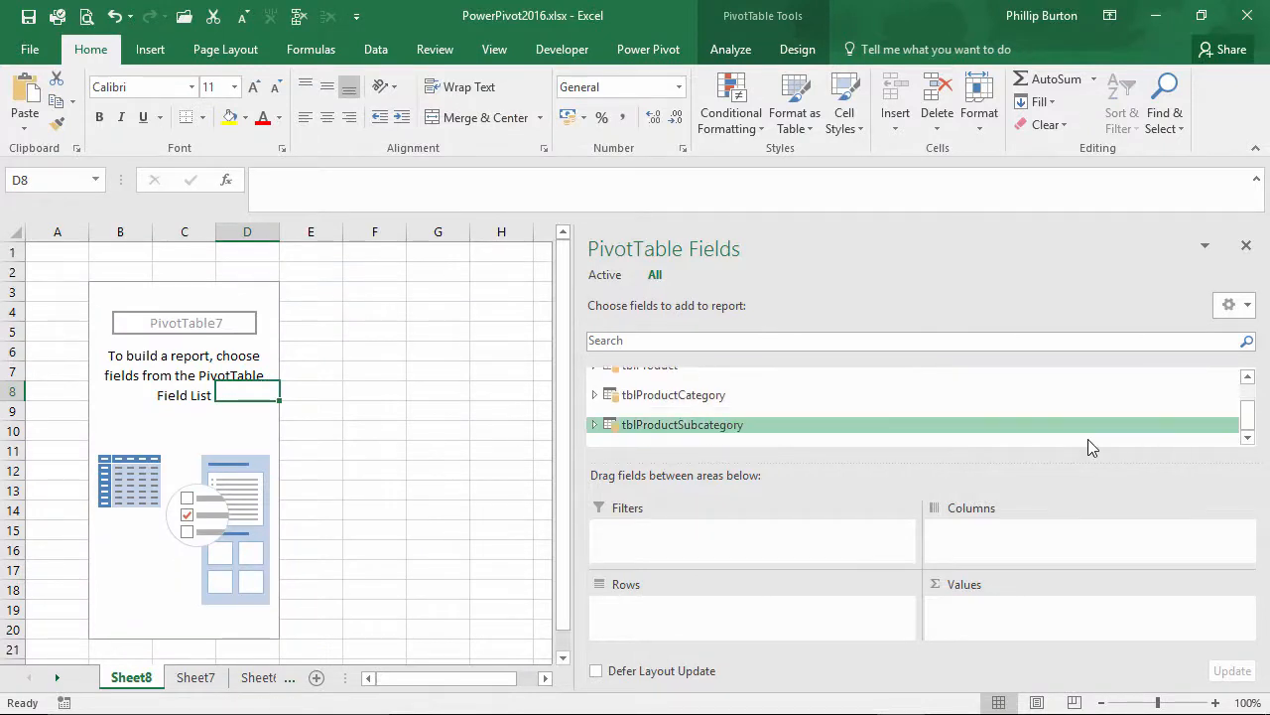
{"action": "left_click", "coordinate": [596, 394]}
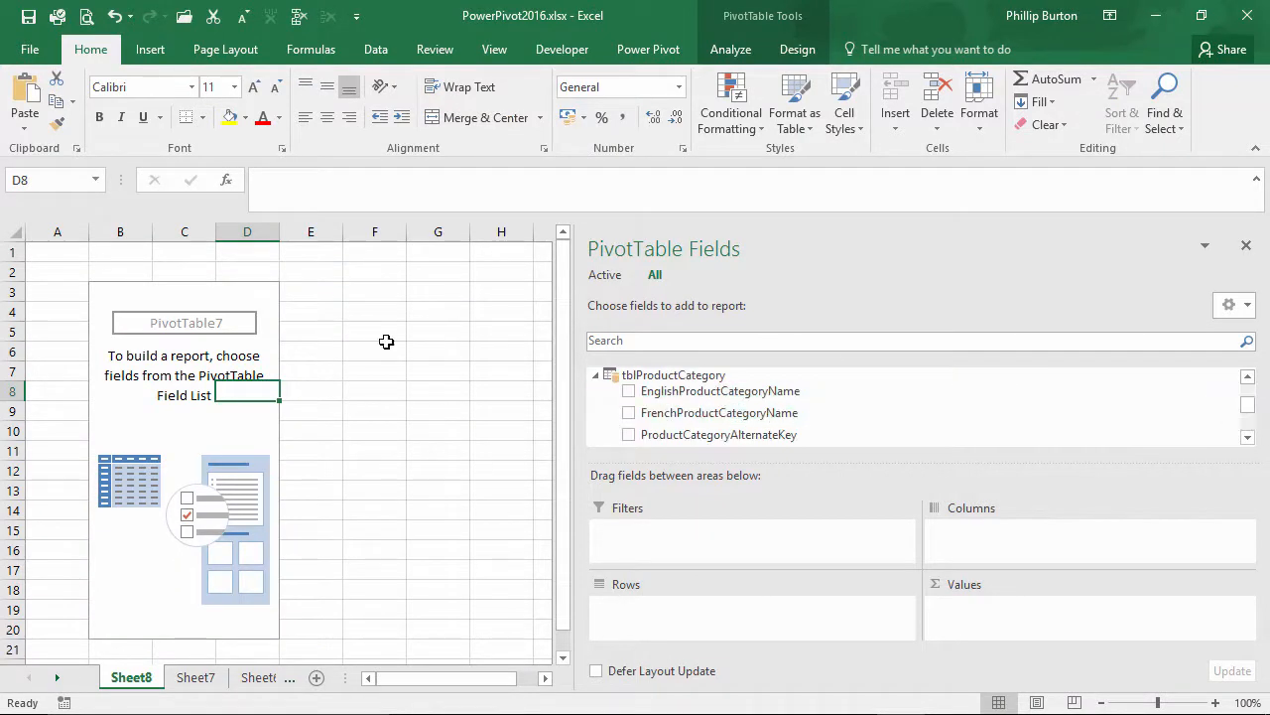
{"action": "left_click", "coordinate": [747, 55]}
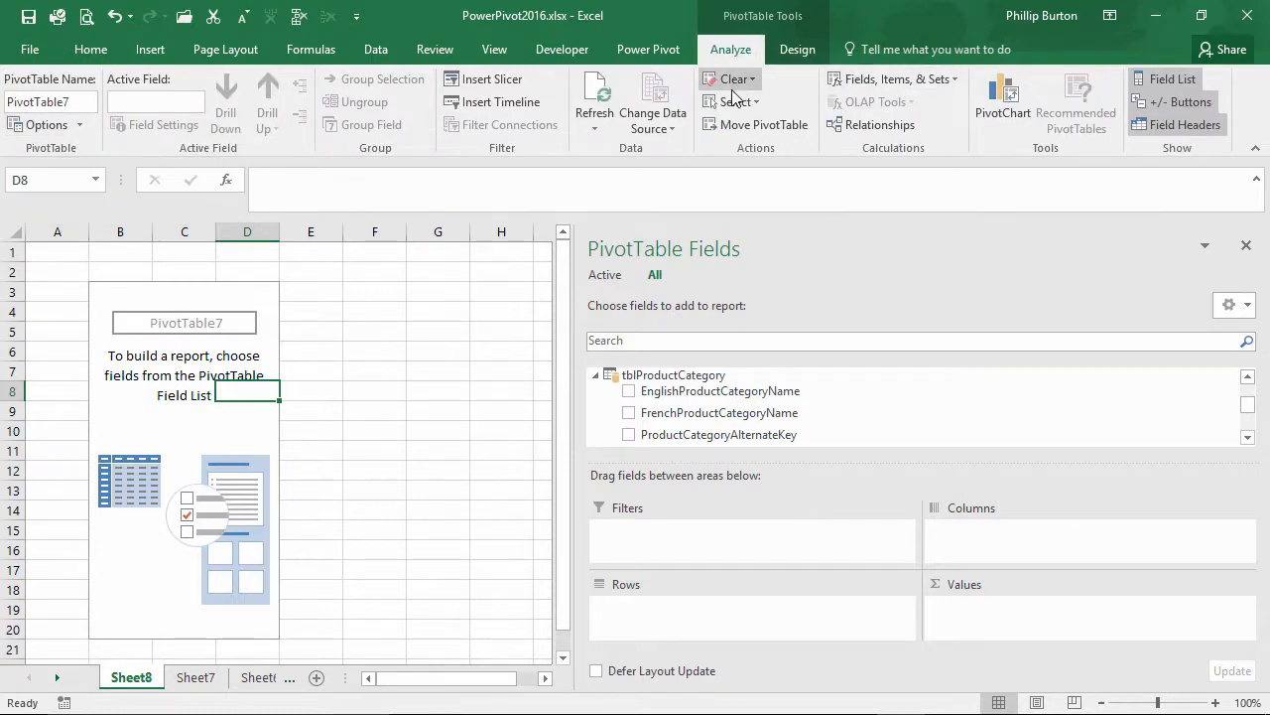
{"action": "left_click", "coordinate": [790, 52]}
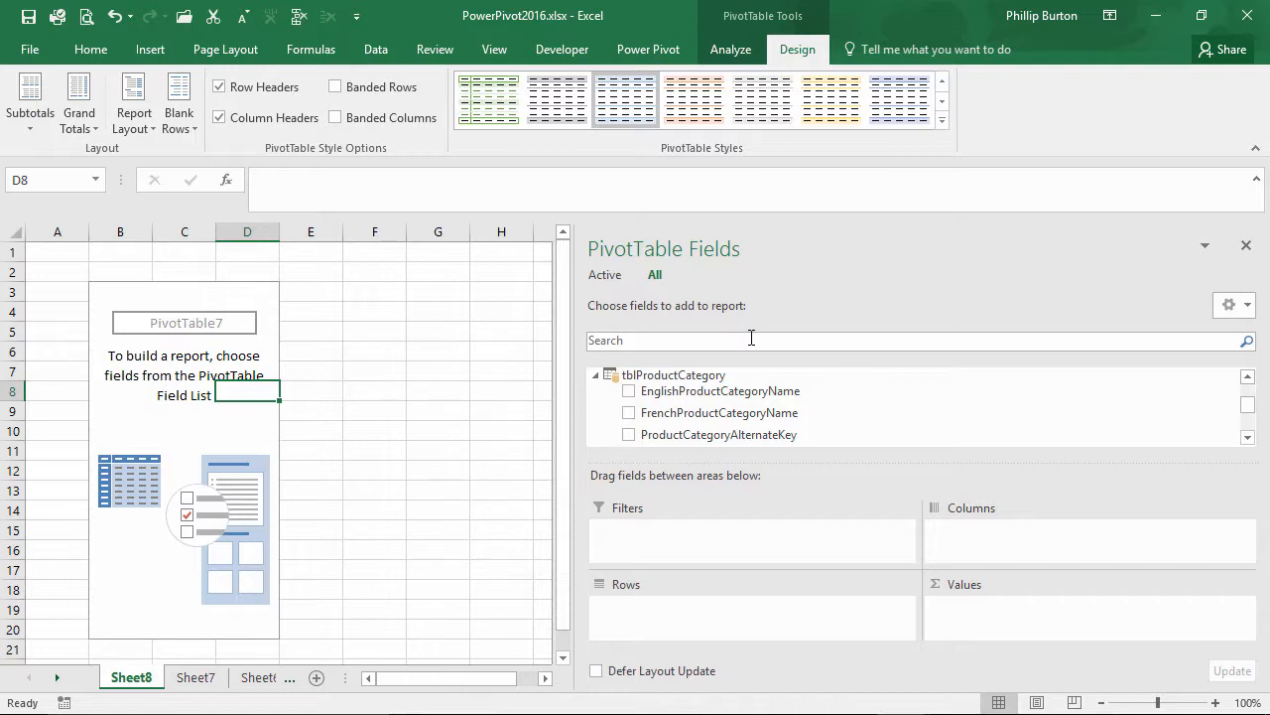
{"action": "left_click", "coordinate": [1247, 308]}
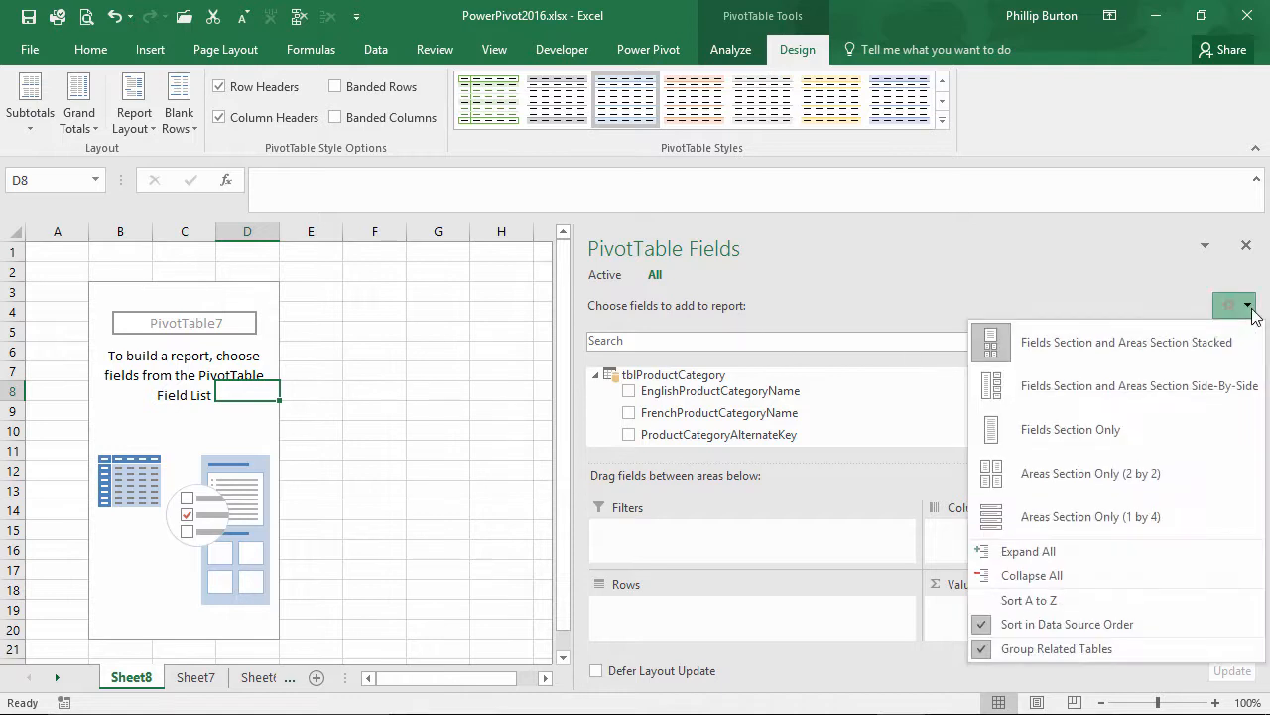
{"action": "left_click", "coordinate": [903, 279]}
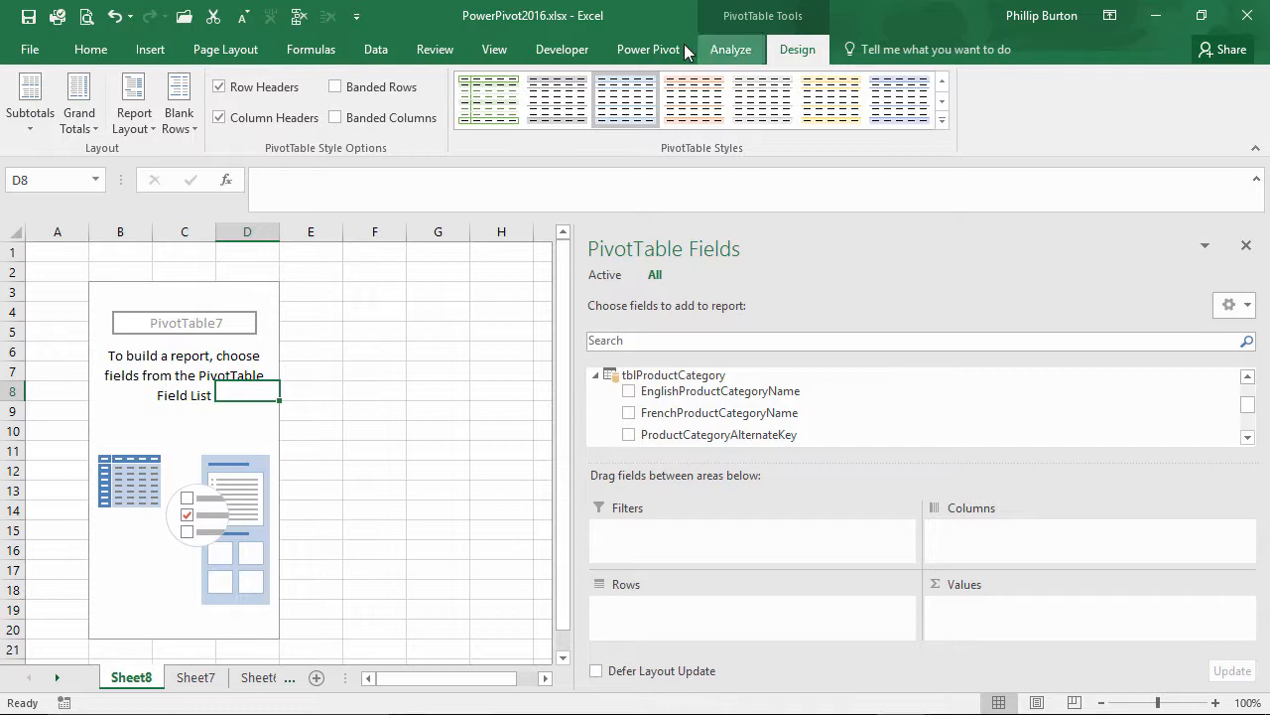
{"action": "left_click", "coordinate": [730, 50]}
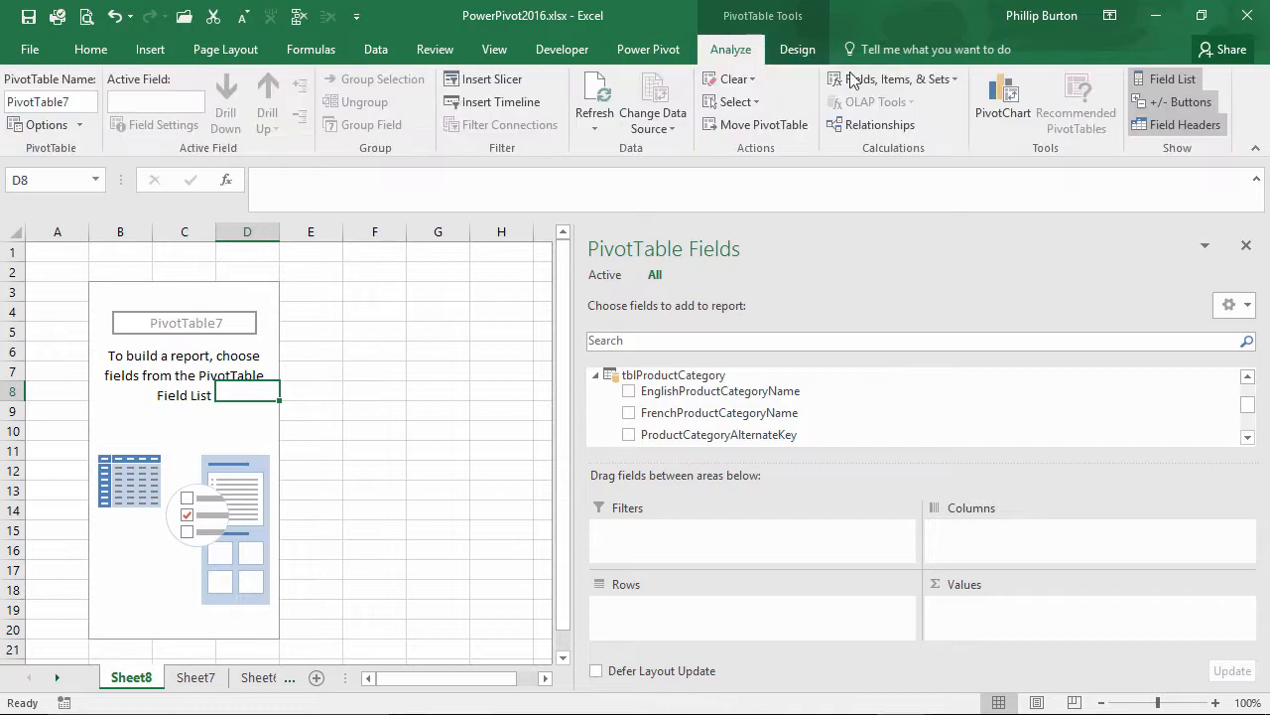
Step: Switch to Power Pivot for Excel and check its PivotTable creation options and design commands for a perspective choice
{"action": "mouse_move", "coordinate": [1092, 710]}
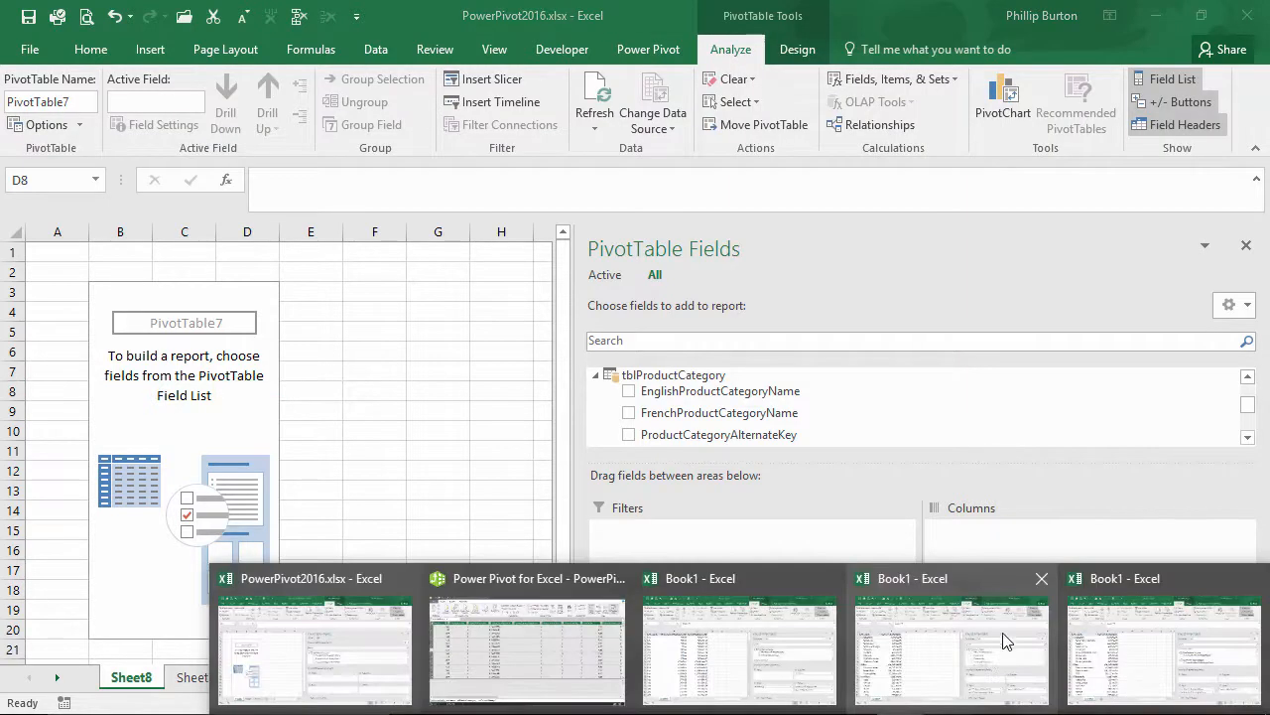
{"action": "left_click", "coordinate": [524, 695]}
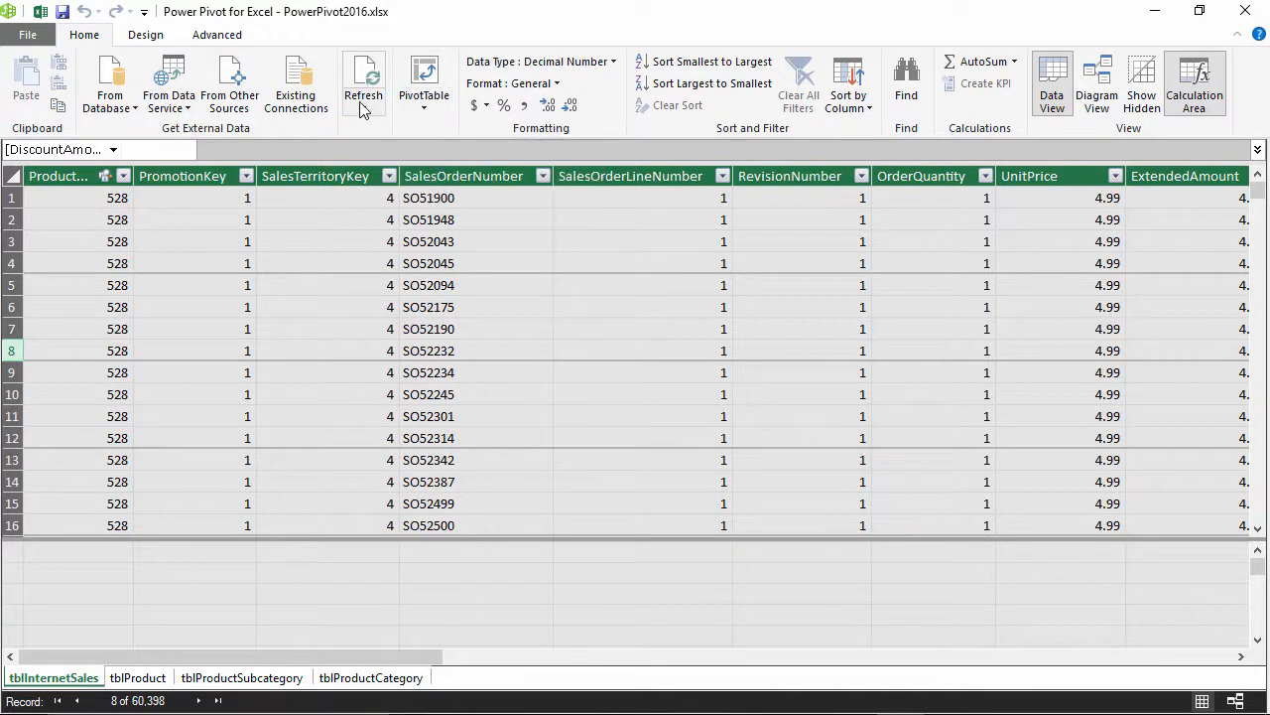
{"action": "left_click", "coordinate": [442, 109]}
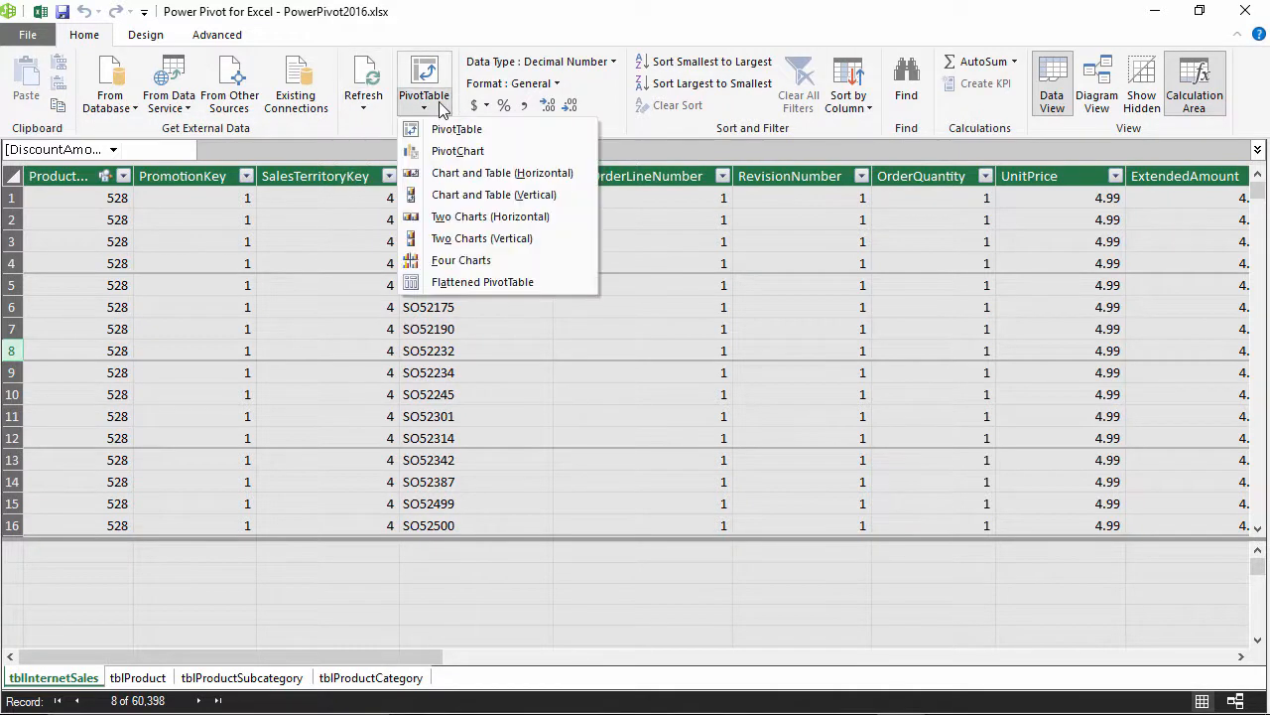
{"action": "left_click", "coordinate": [646, 298]}
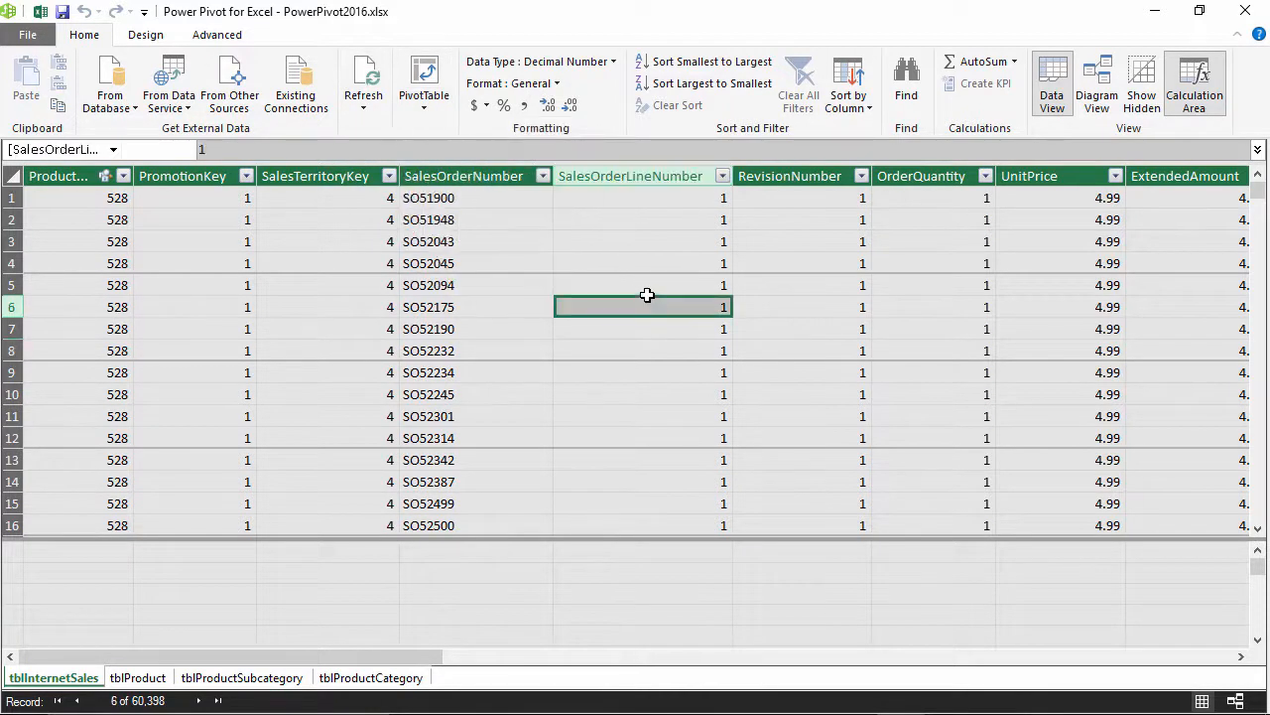
{"action": "left_click", "coordinate": [144, 38]}
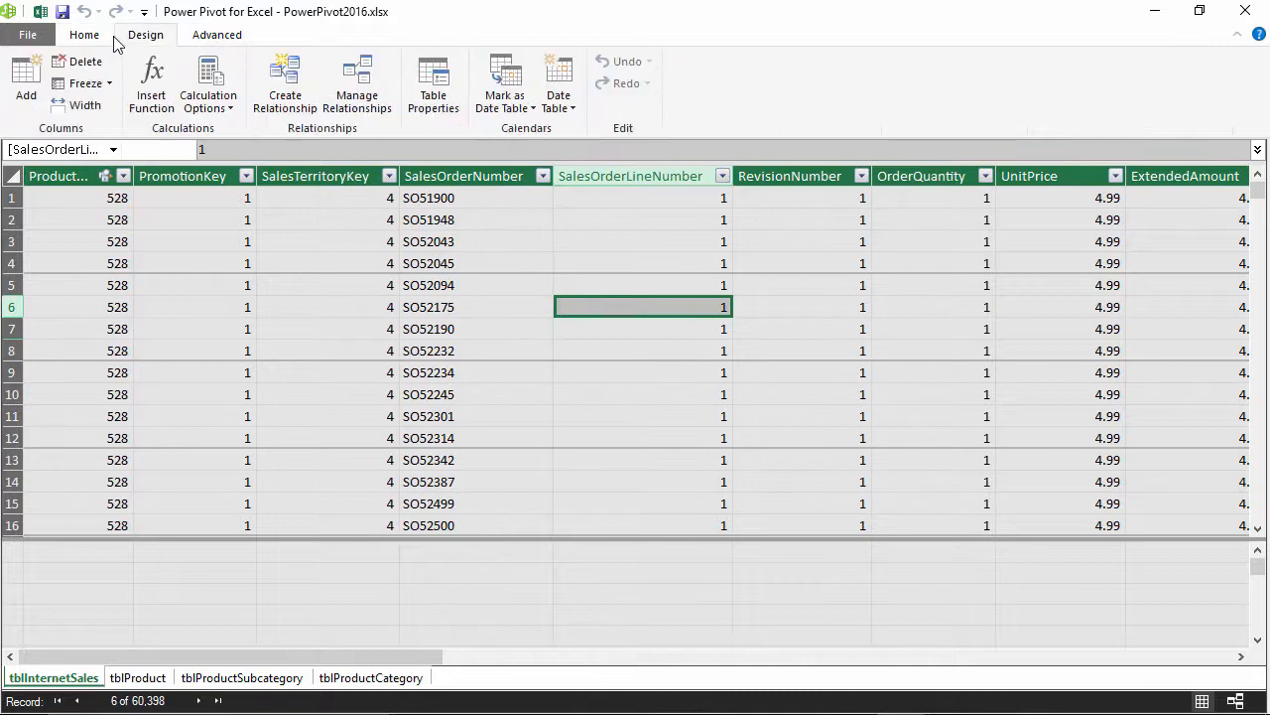
{"action": "left_click", "coordinate": [91, 38]}
{"action": "left_click", "coordinate": [425, 103]}
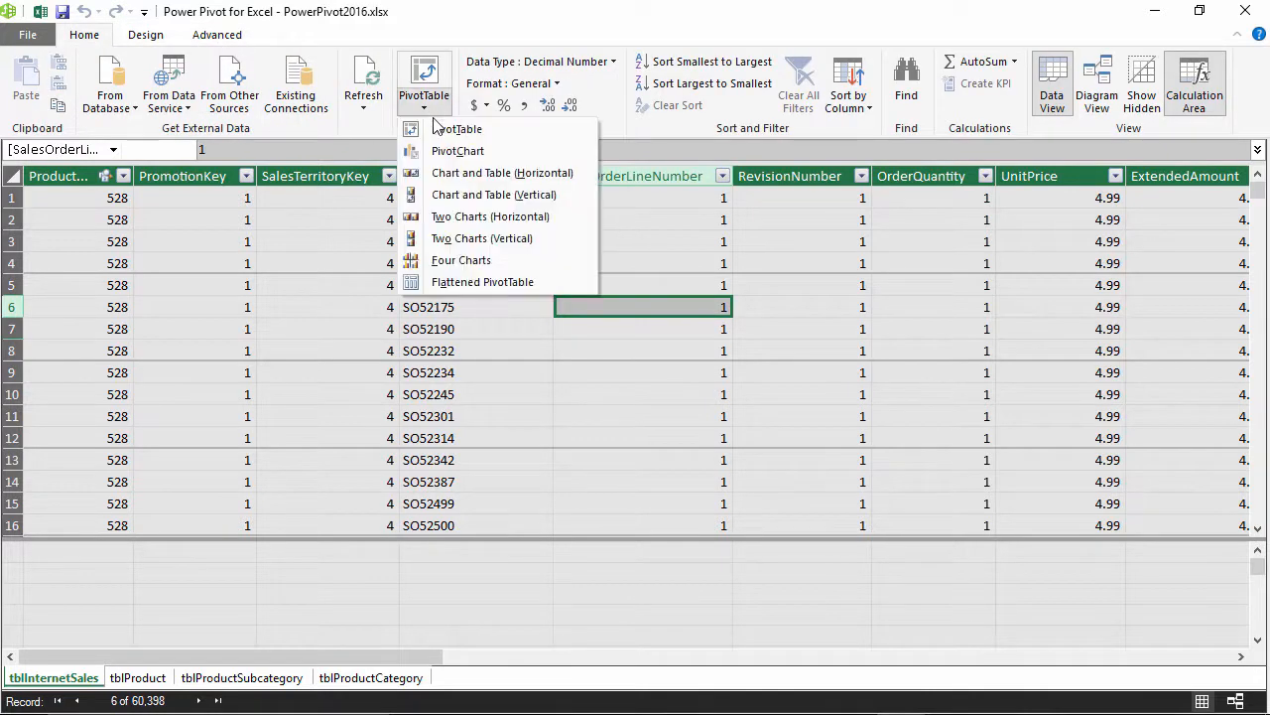
{"action": "left_click", "coordinate": [670, 260]}
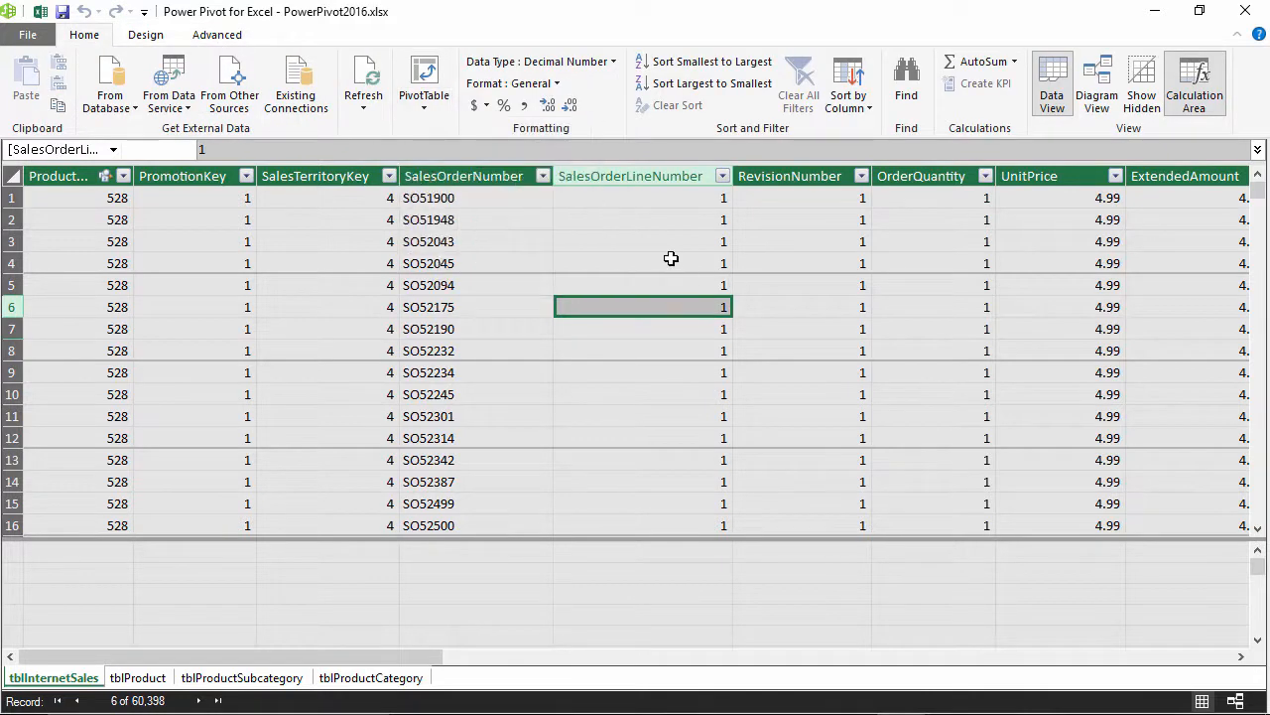
Step: Switch to the web browser and review the PowerPivot Nuggets Part 4 article on choosing a perspective in the PowerPivot Field List
{"action": "key", "text": "alt+Tab"}
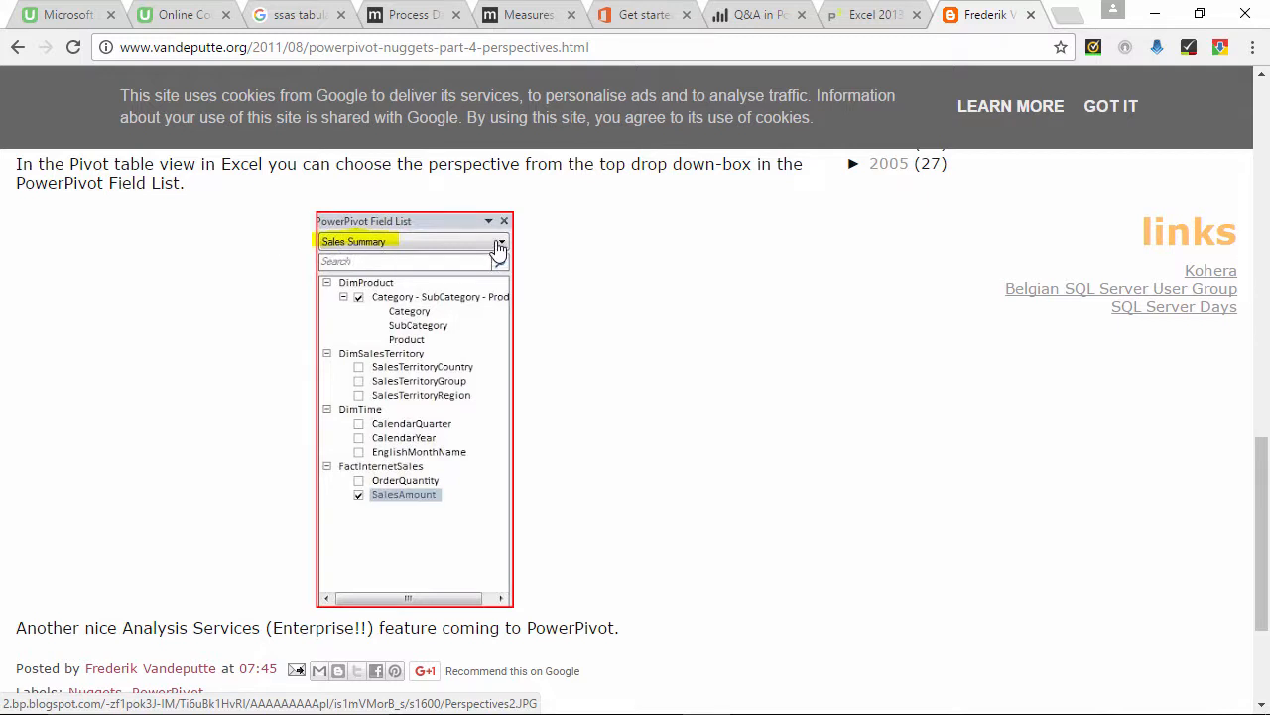
{"action": "scroll", "coordinate": [598, 340], "scroll_direction": "up", "scroll_amount": 5}
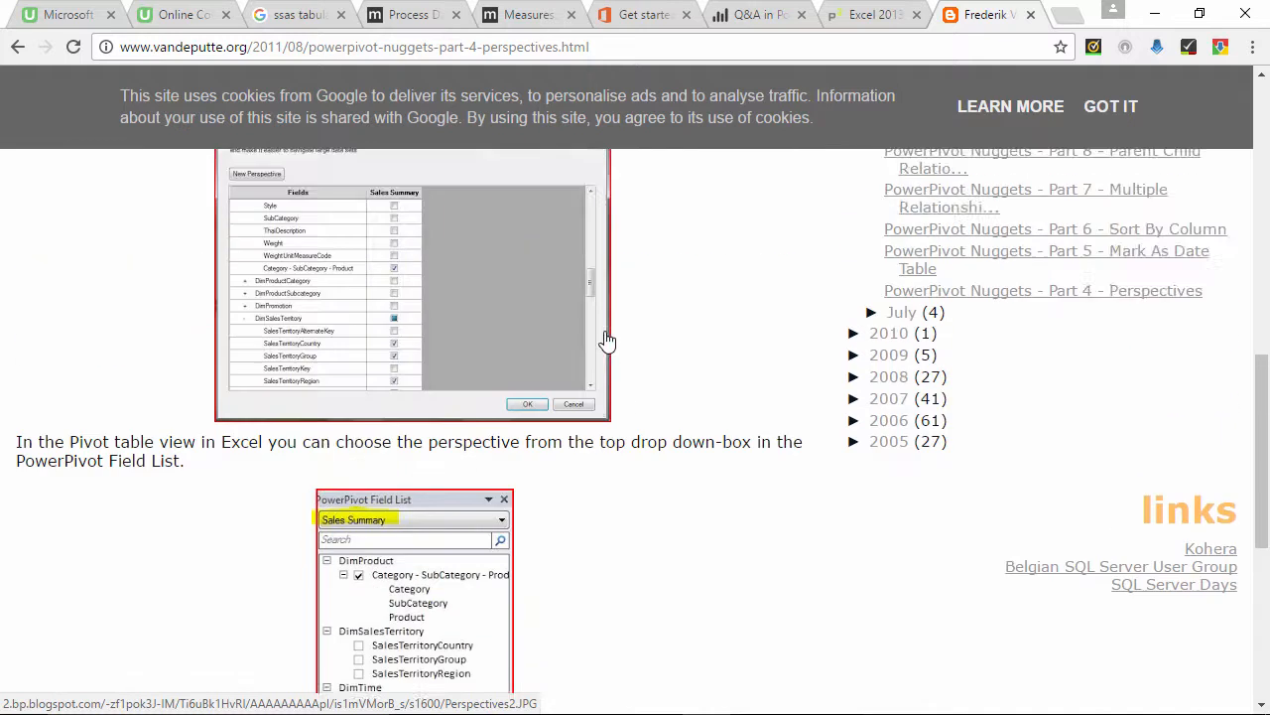
{"action": "scroll", "coordinate": [610, 340], "scroll_direction": "up", "scroll_amount": 7}
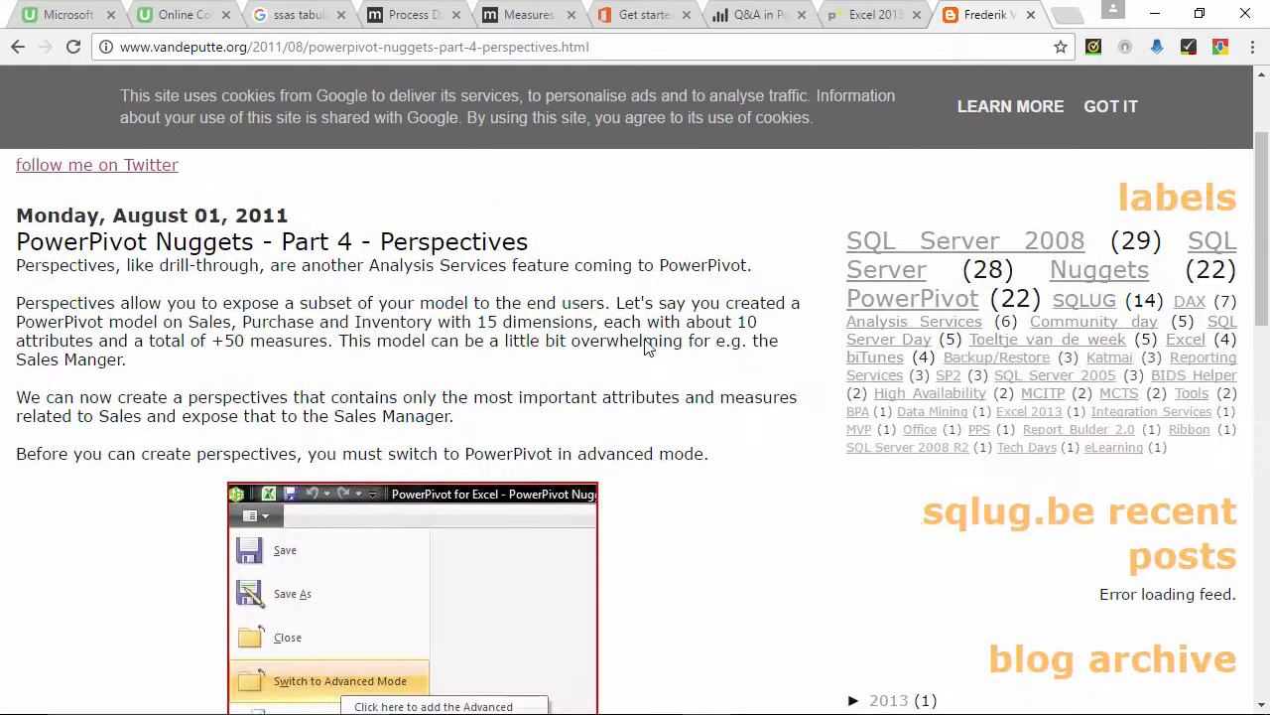
Step: Read the paragraph on perspectives under Field List Task Pane Changes in the powerpivotpro Excel 2013 article, highlighting its key sentences
{"action": "left_click", "coordinate": [877, 24]}
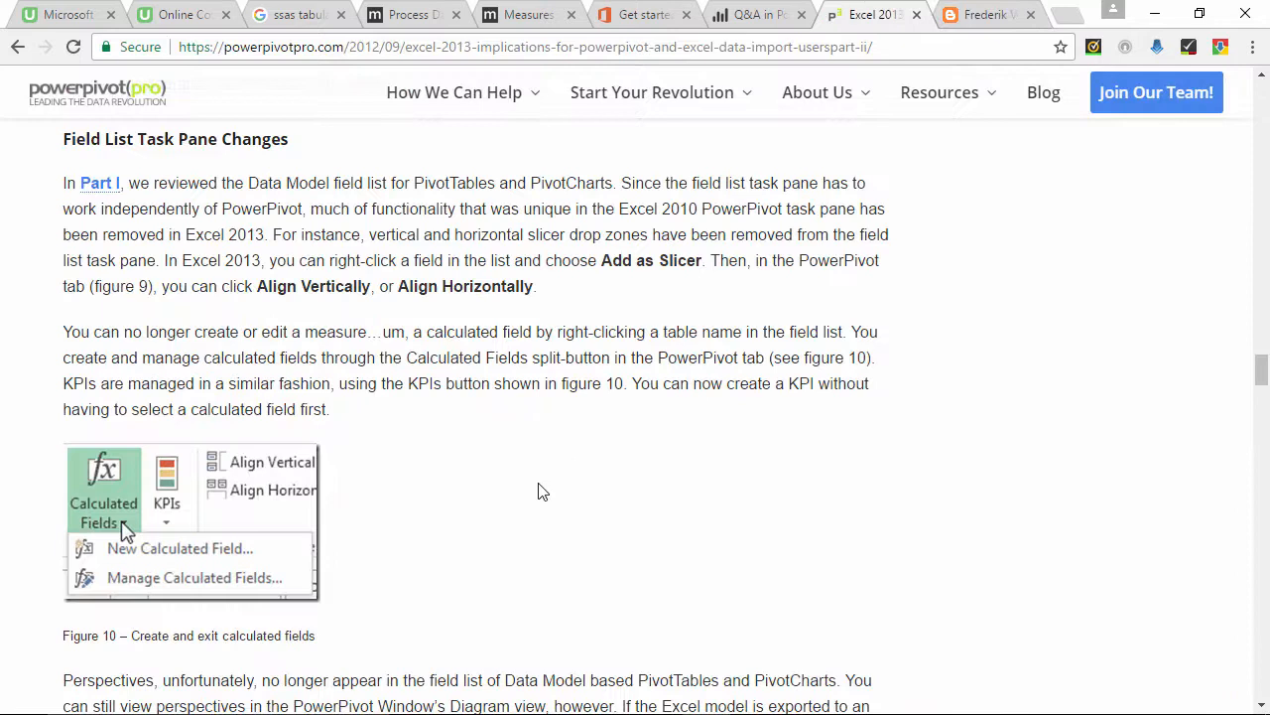
{"action": "scroll", "coordinate": [541, 492], "scroll_direction": "down", "scroll_amount": 3}
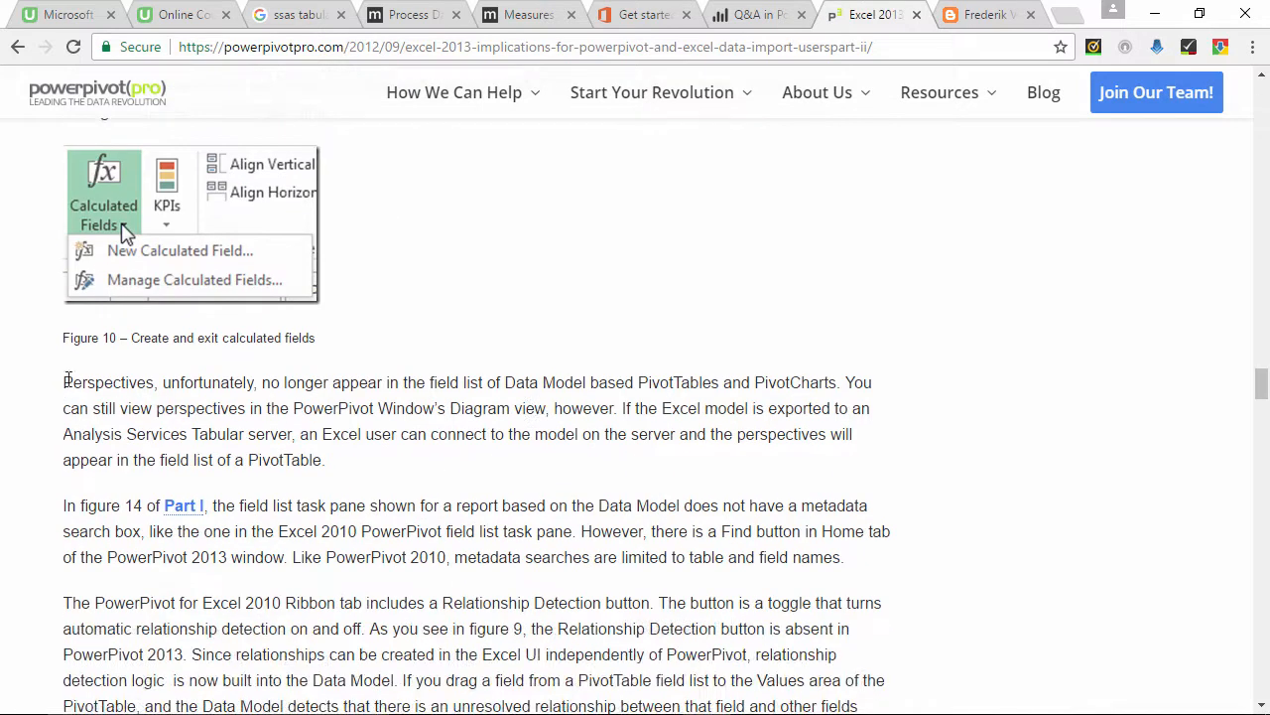
{"action": "left_click_drag", "start_coordinate": [65, 381], "coordinate": [846, 371]}
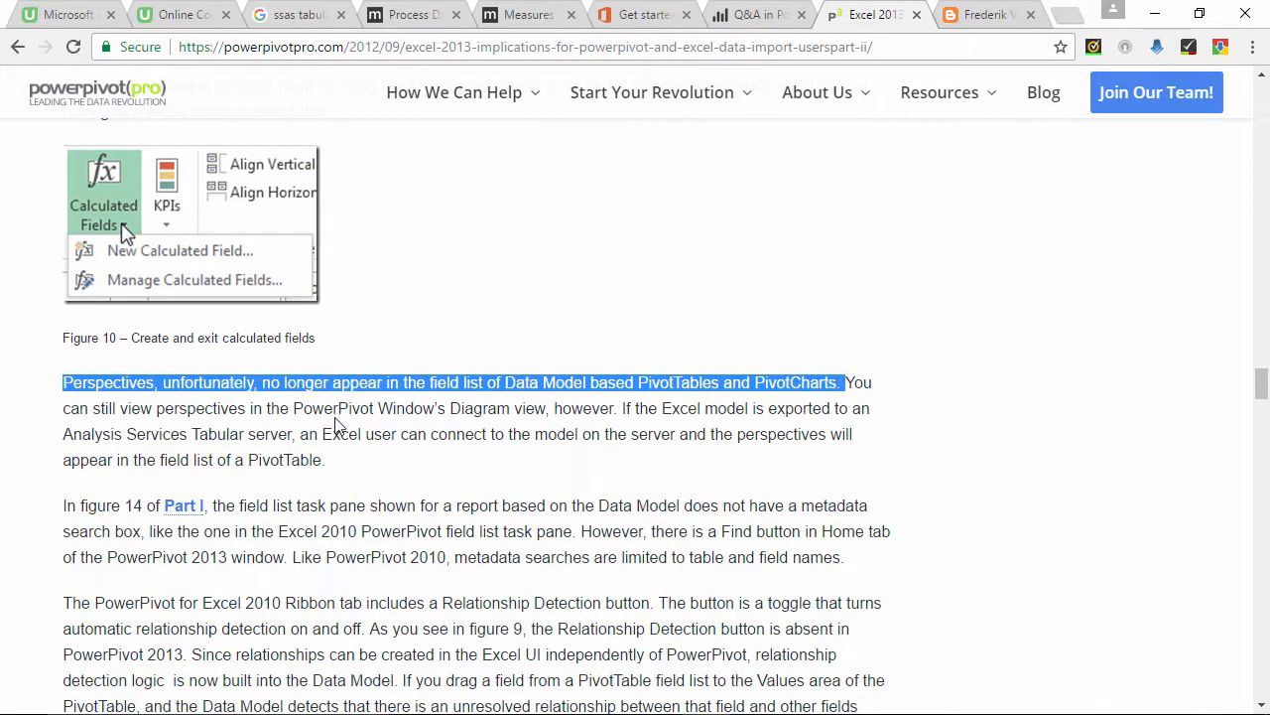
{"action": "left_click_drag", "start_coordinate": [312, 410], "coordinate": [298, 434]}
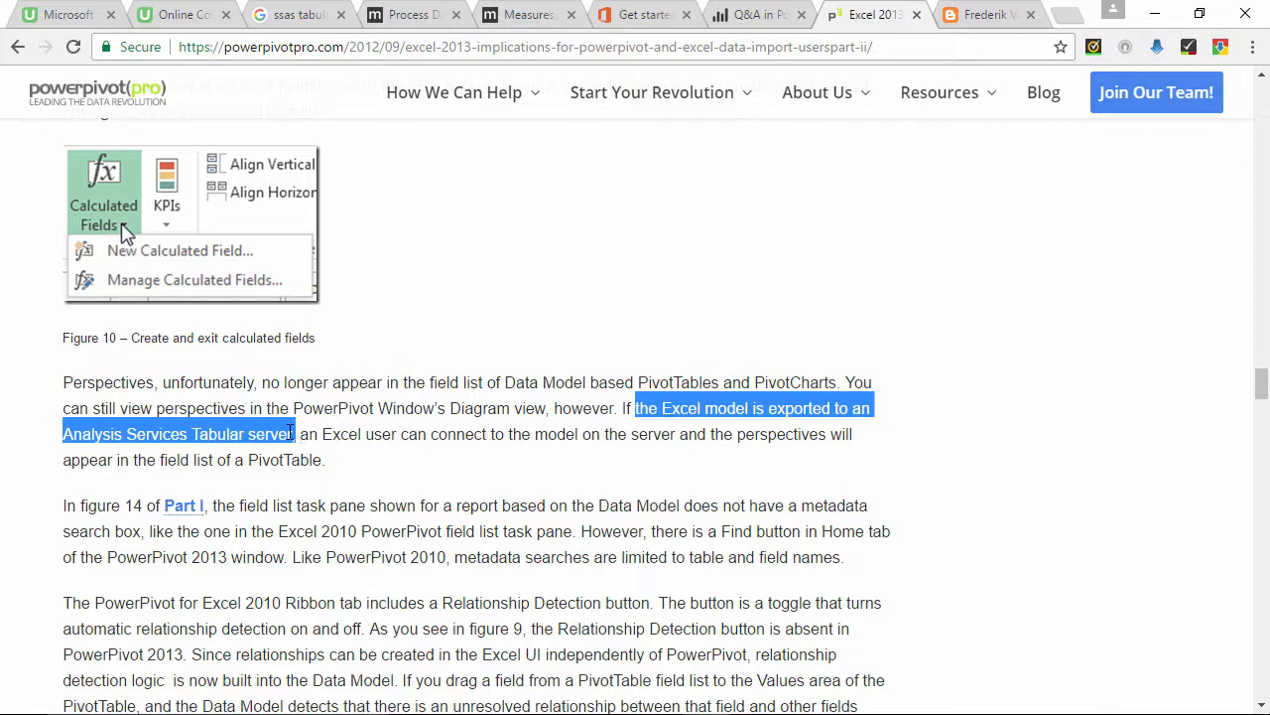
{"action": "left_click", "coordinate": [421, 465]}
{"action": "left_click_drag", "start_coordinate": [298, 433], "coordinate": [312, 460]}
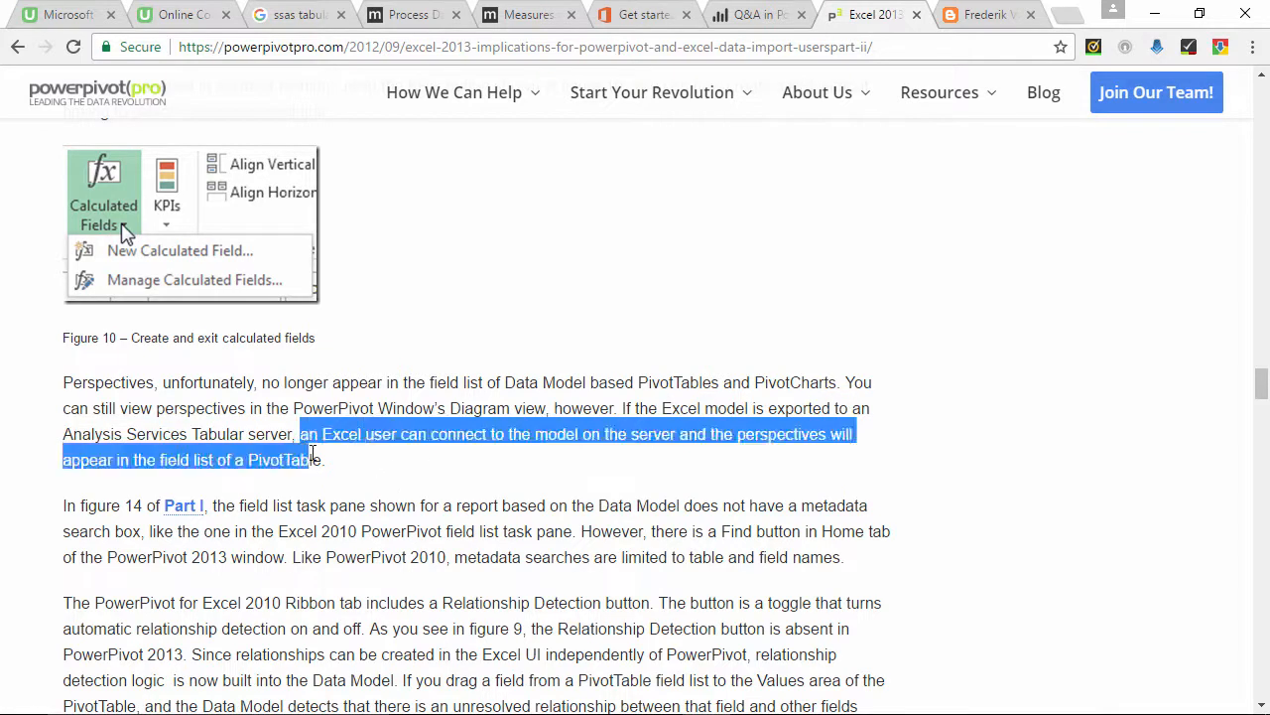
{"action": "left_click", "coordinate": [334, 462]}
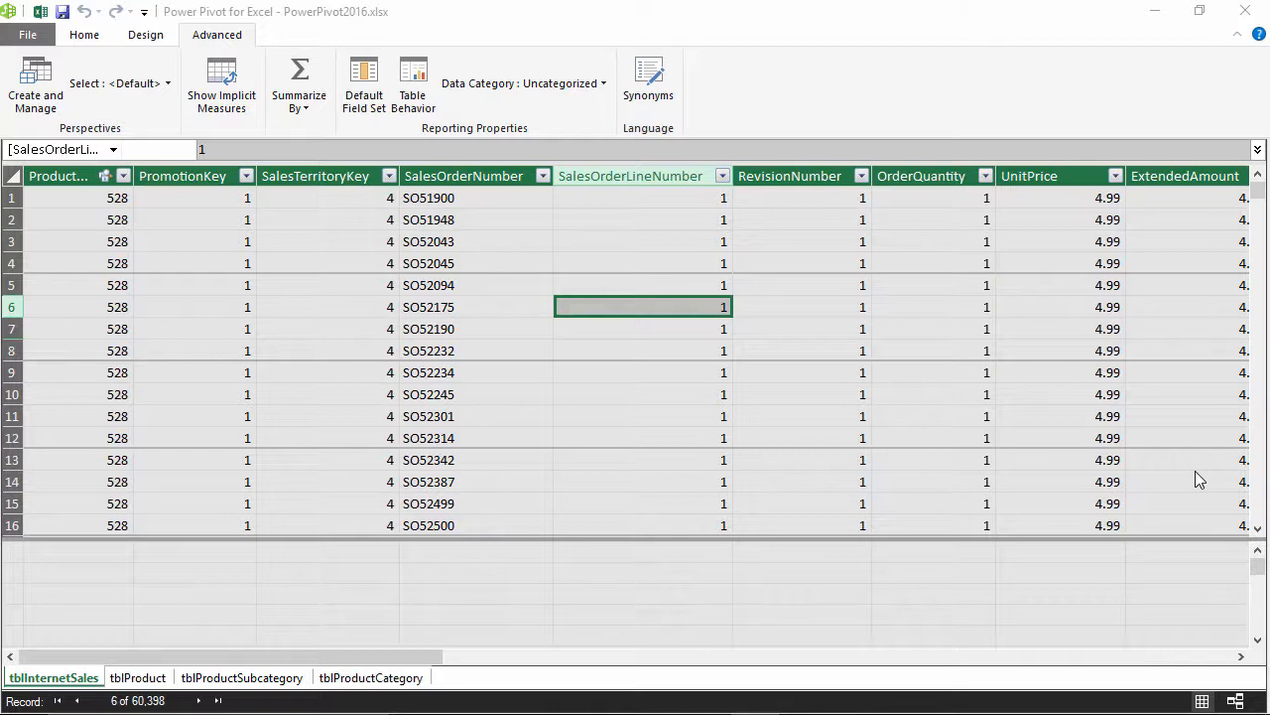
{"action": "left_click", "coordinate": [514, 656]}
{"action": "left_click", "coordinate": [301, 657]}
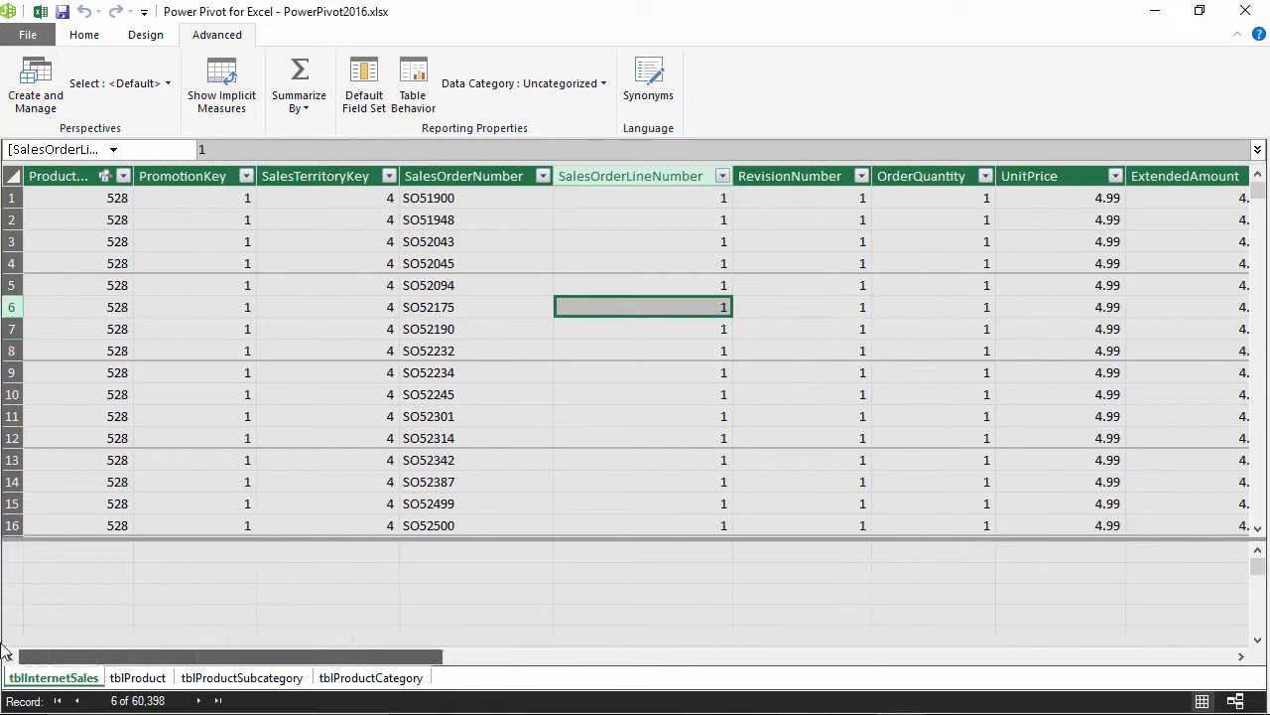